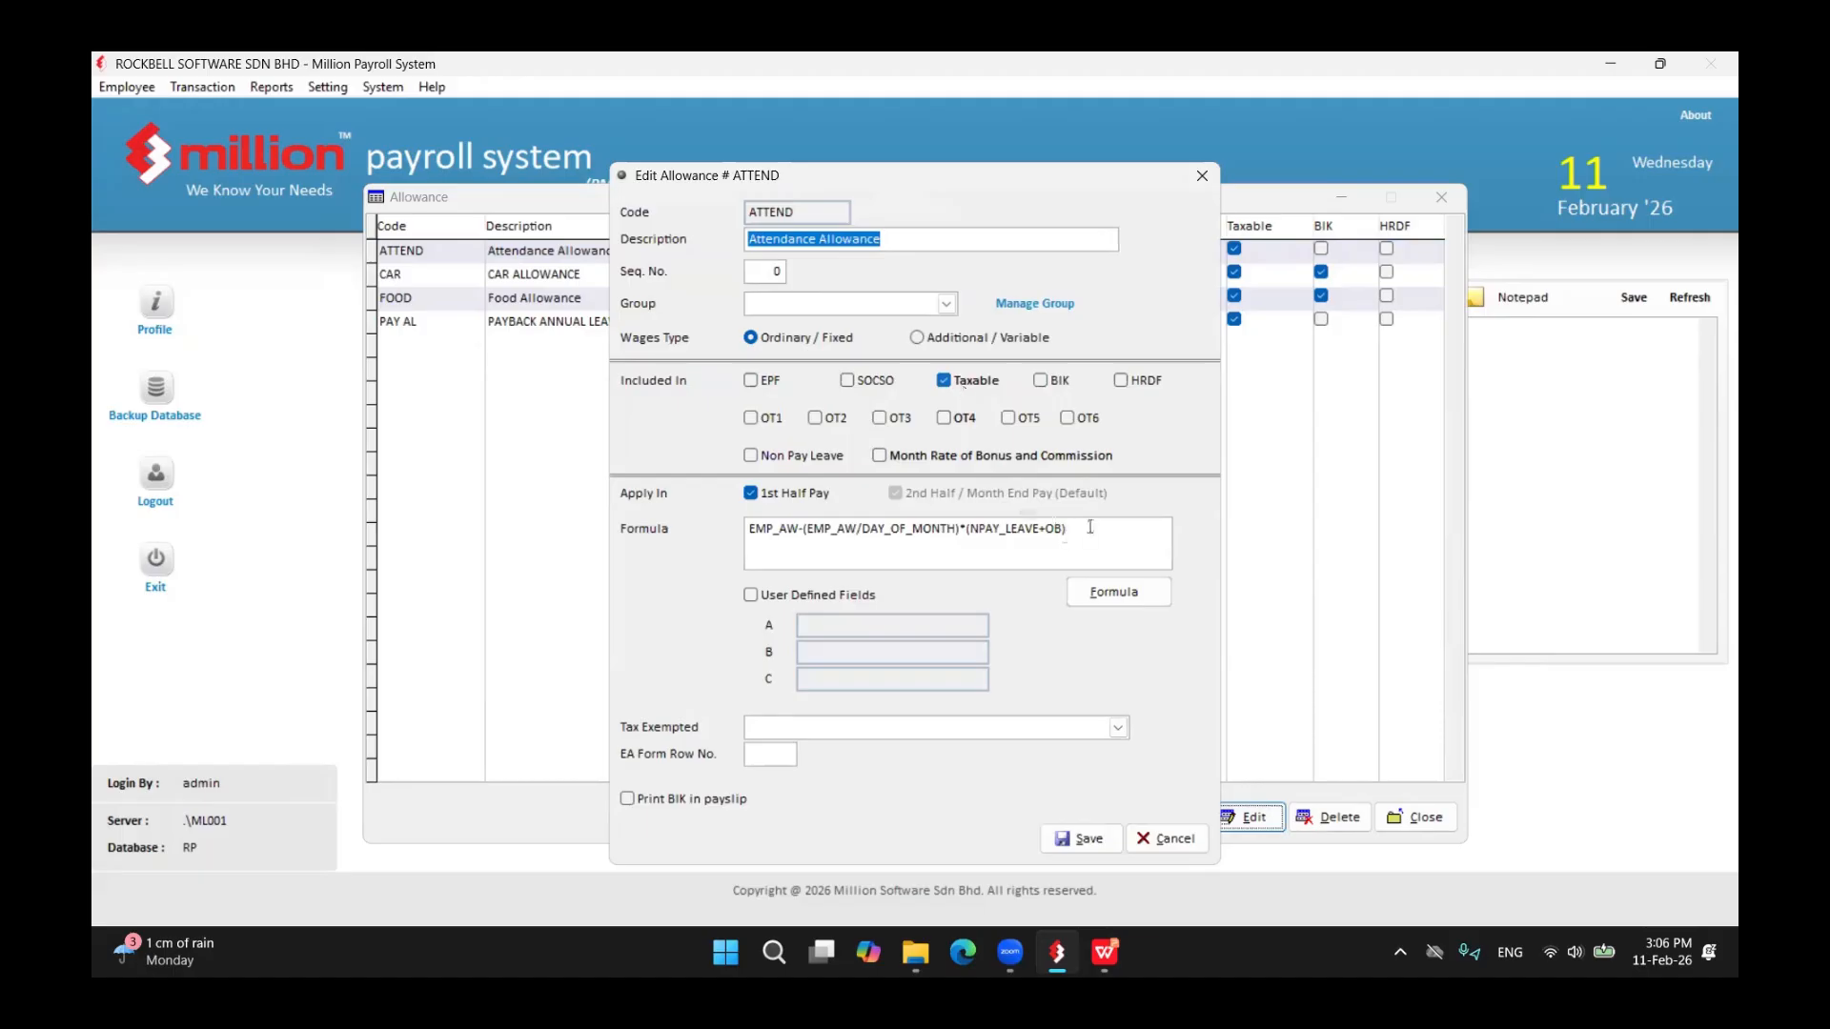
- Clear the attendance allowance's formula, try the BIK option on and off, and set its EA Form Row No. to B3
{"action": "left_click_drag", "start_coordinate": [1089, 524], "coordinate": [624, 503]}
{"action": "key", "text": "Delete"}
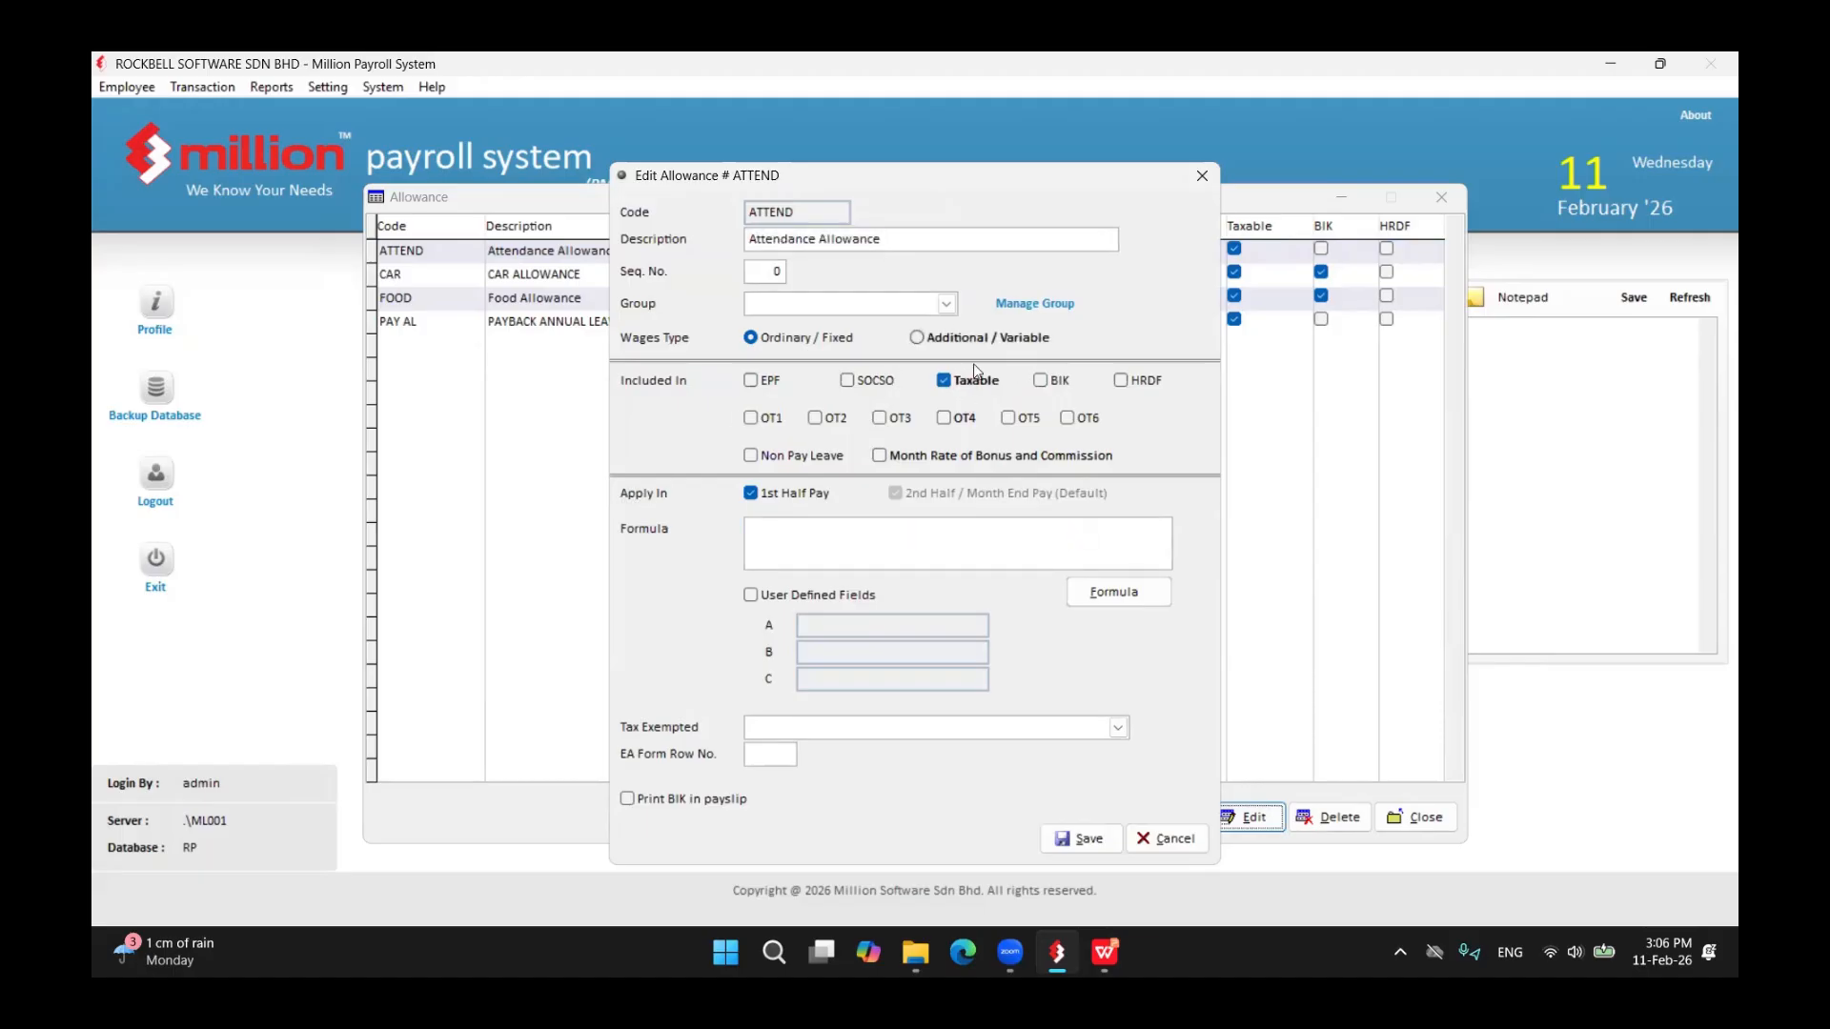
{"action": "left_click", "coordinate": [1041, 381]}
{"action": "left_click", "coordinate": [769, 753]}
{"action": "type", "text": "B3"}
{"action": "left_click", "coordinate": [1040, 381]}
- Set the attendance allowance's tax exemption to Meal Allowance and its EA Form Row No. to F
{"action": "left_click", "coordinate": [835, 728]}
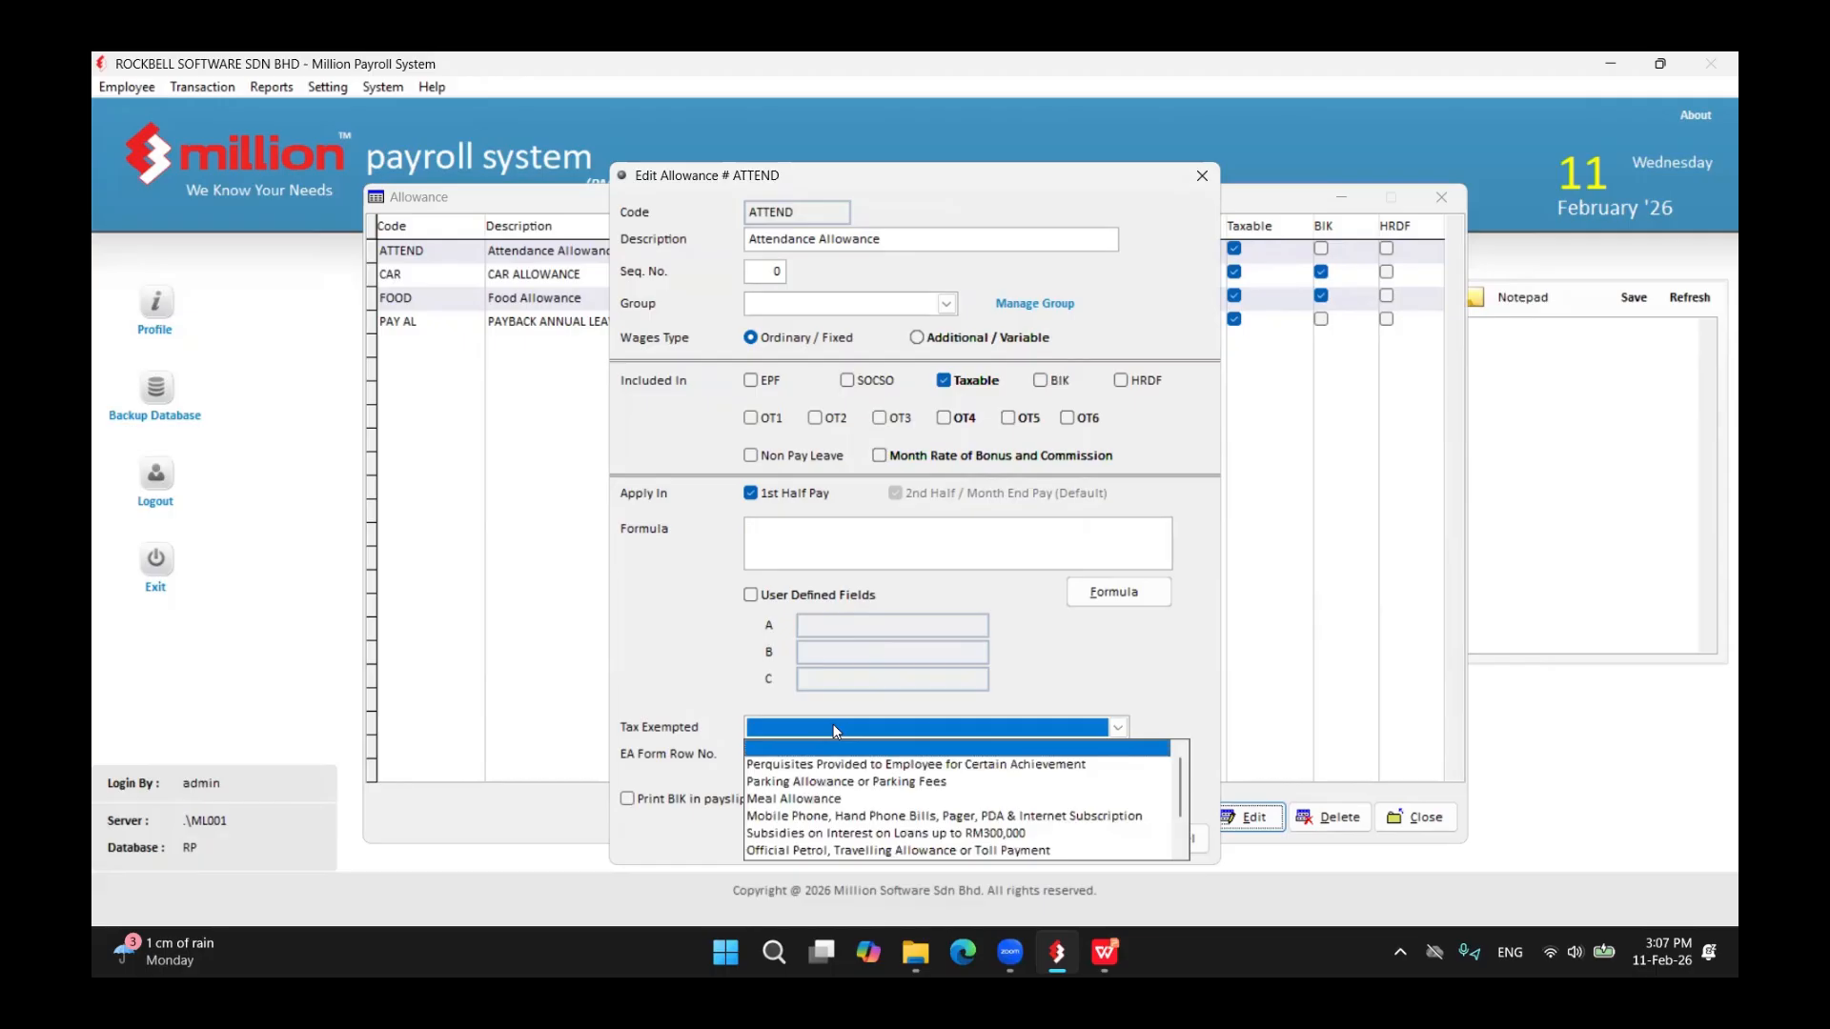
{"action": "left_click", "coordinate": [821, 797]}
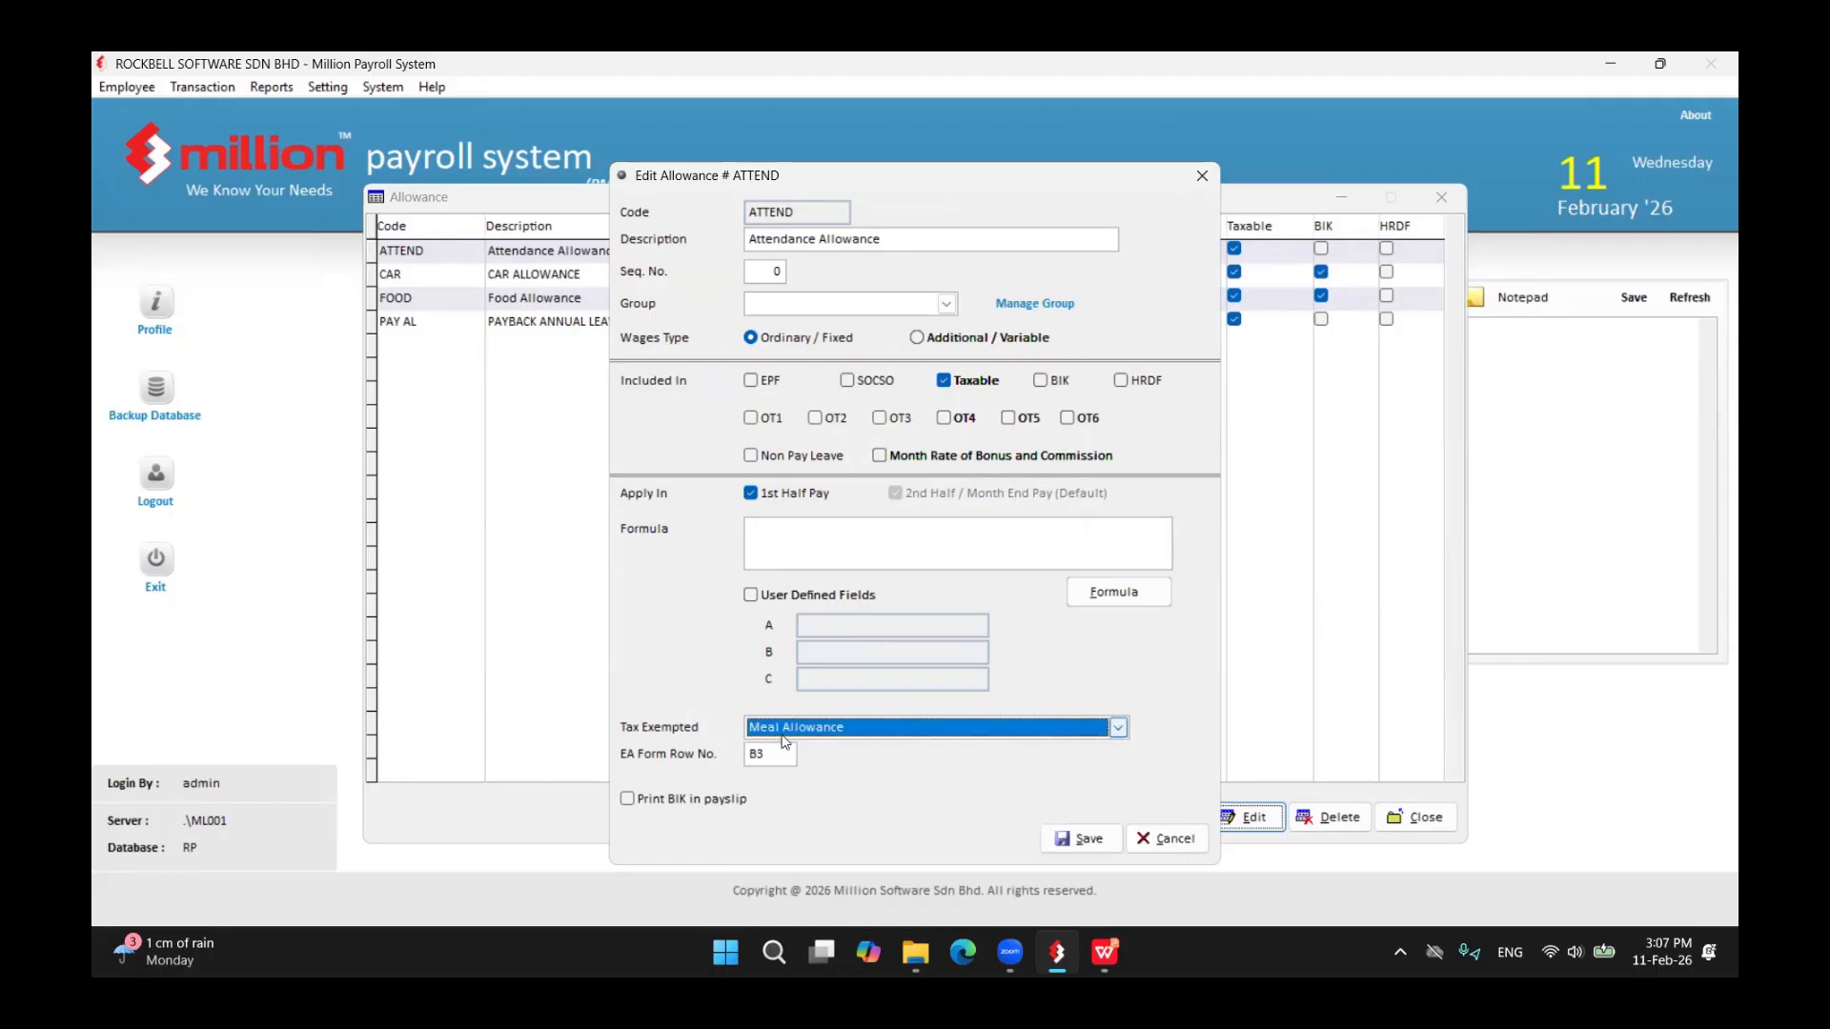
{"action": "key", "text": "Tab"}
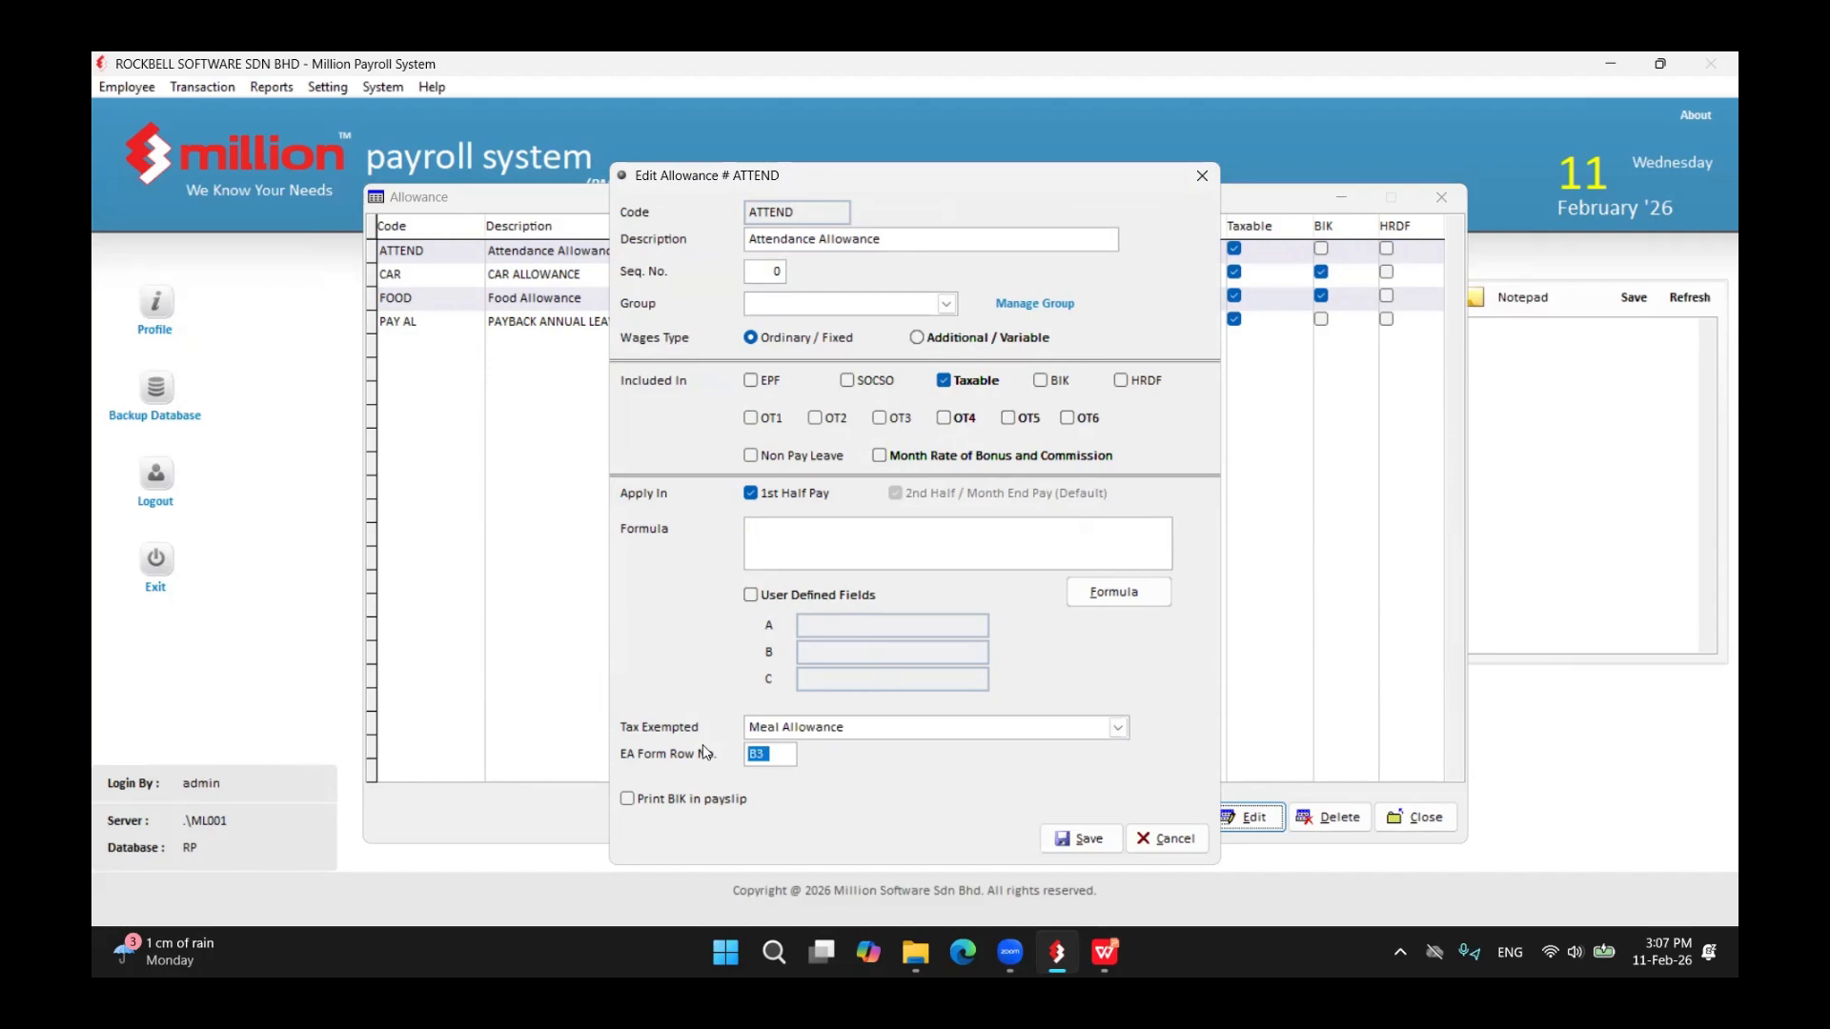
{"action": "type", "text": "F"}
- Switch to the WPS presentation and show slide 8 on opening the income tax reports
{"action": "left_click", "coordinate": [1102, 951]}
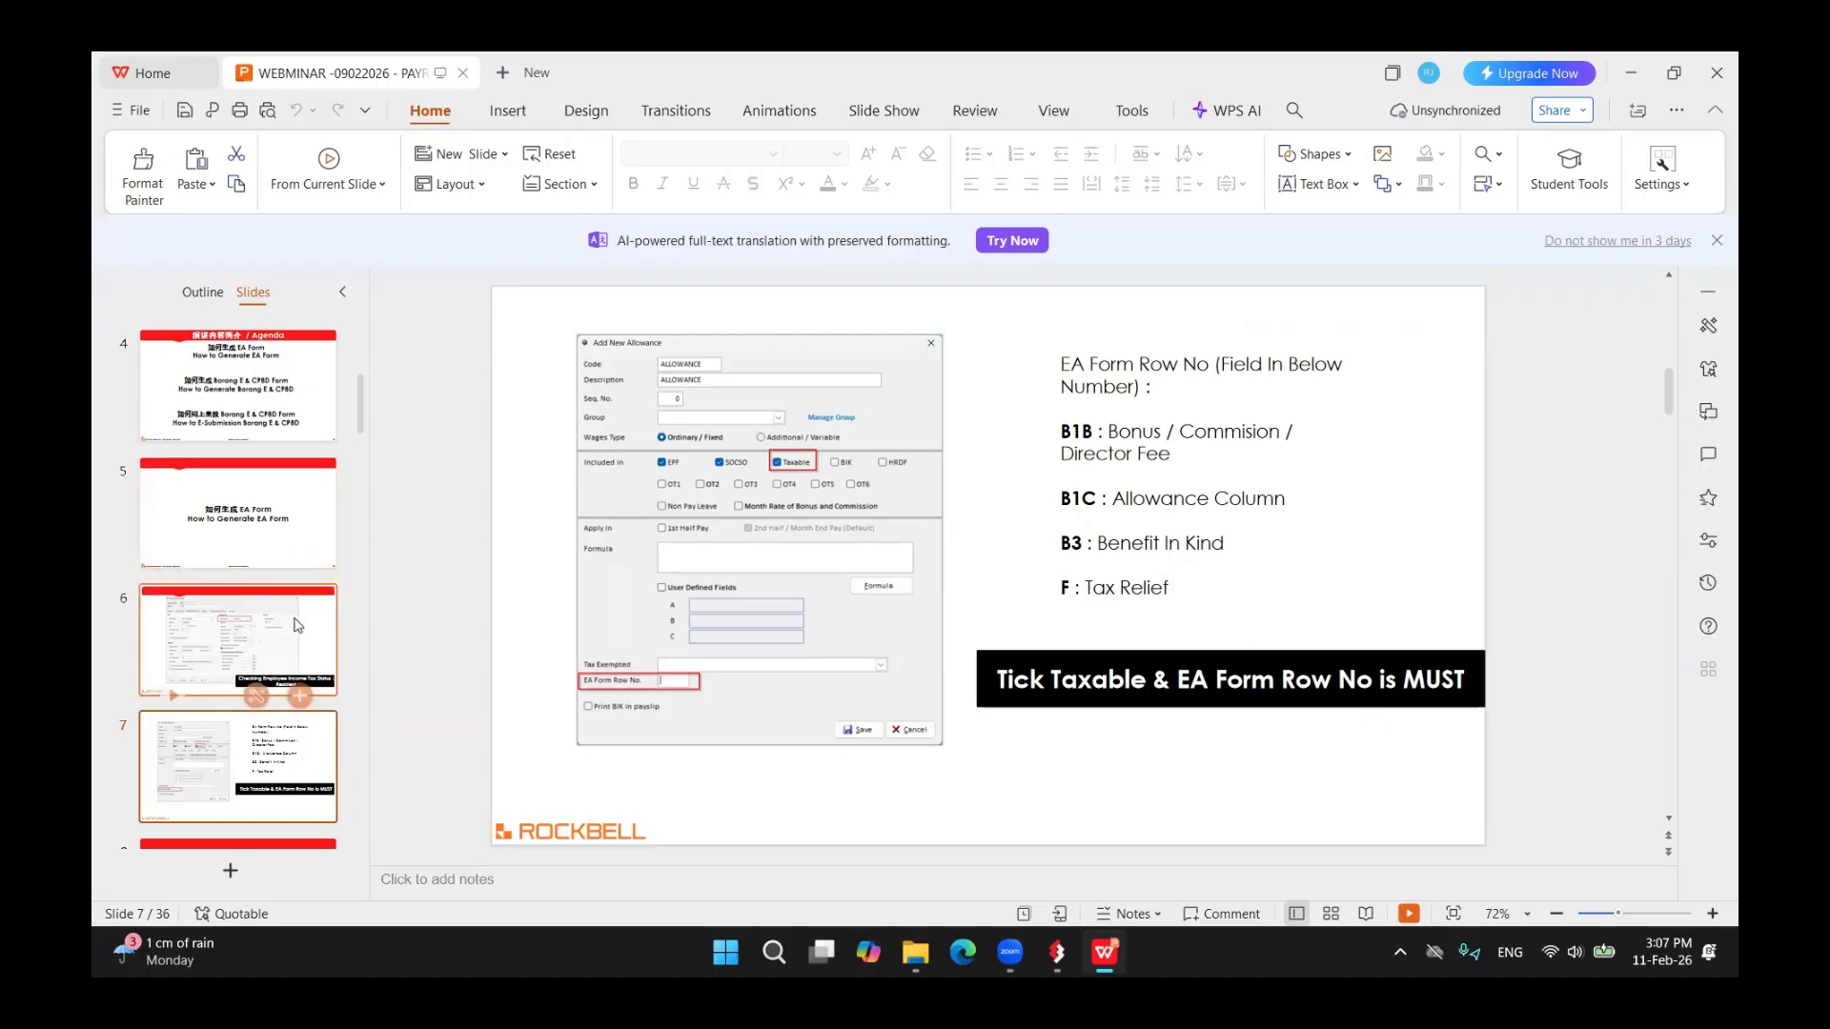
{"action": "scroll", "coordinate": [297, 589], "scroll_direction": "down", "scroll_amount": 2}
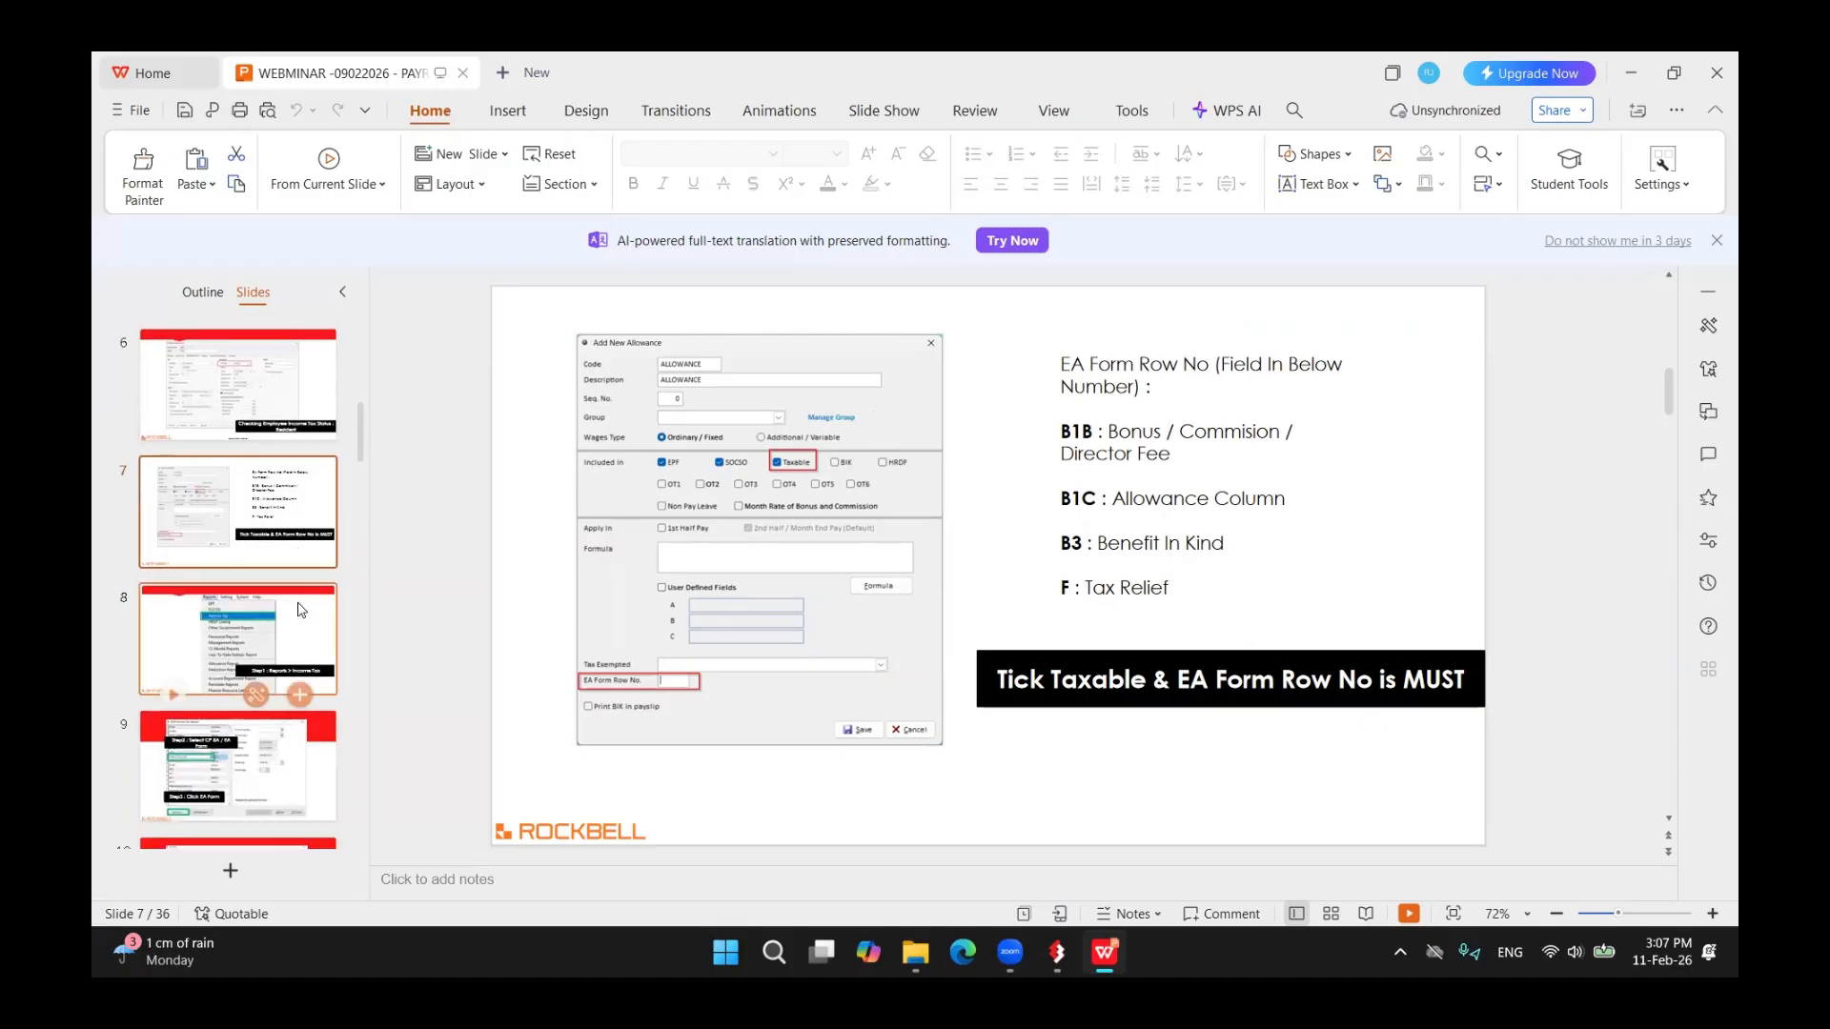
{"action": "left_click", "coordinate": [274, 612]}
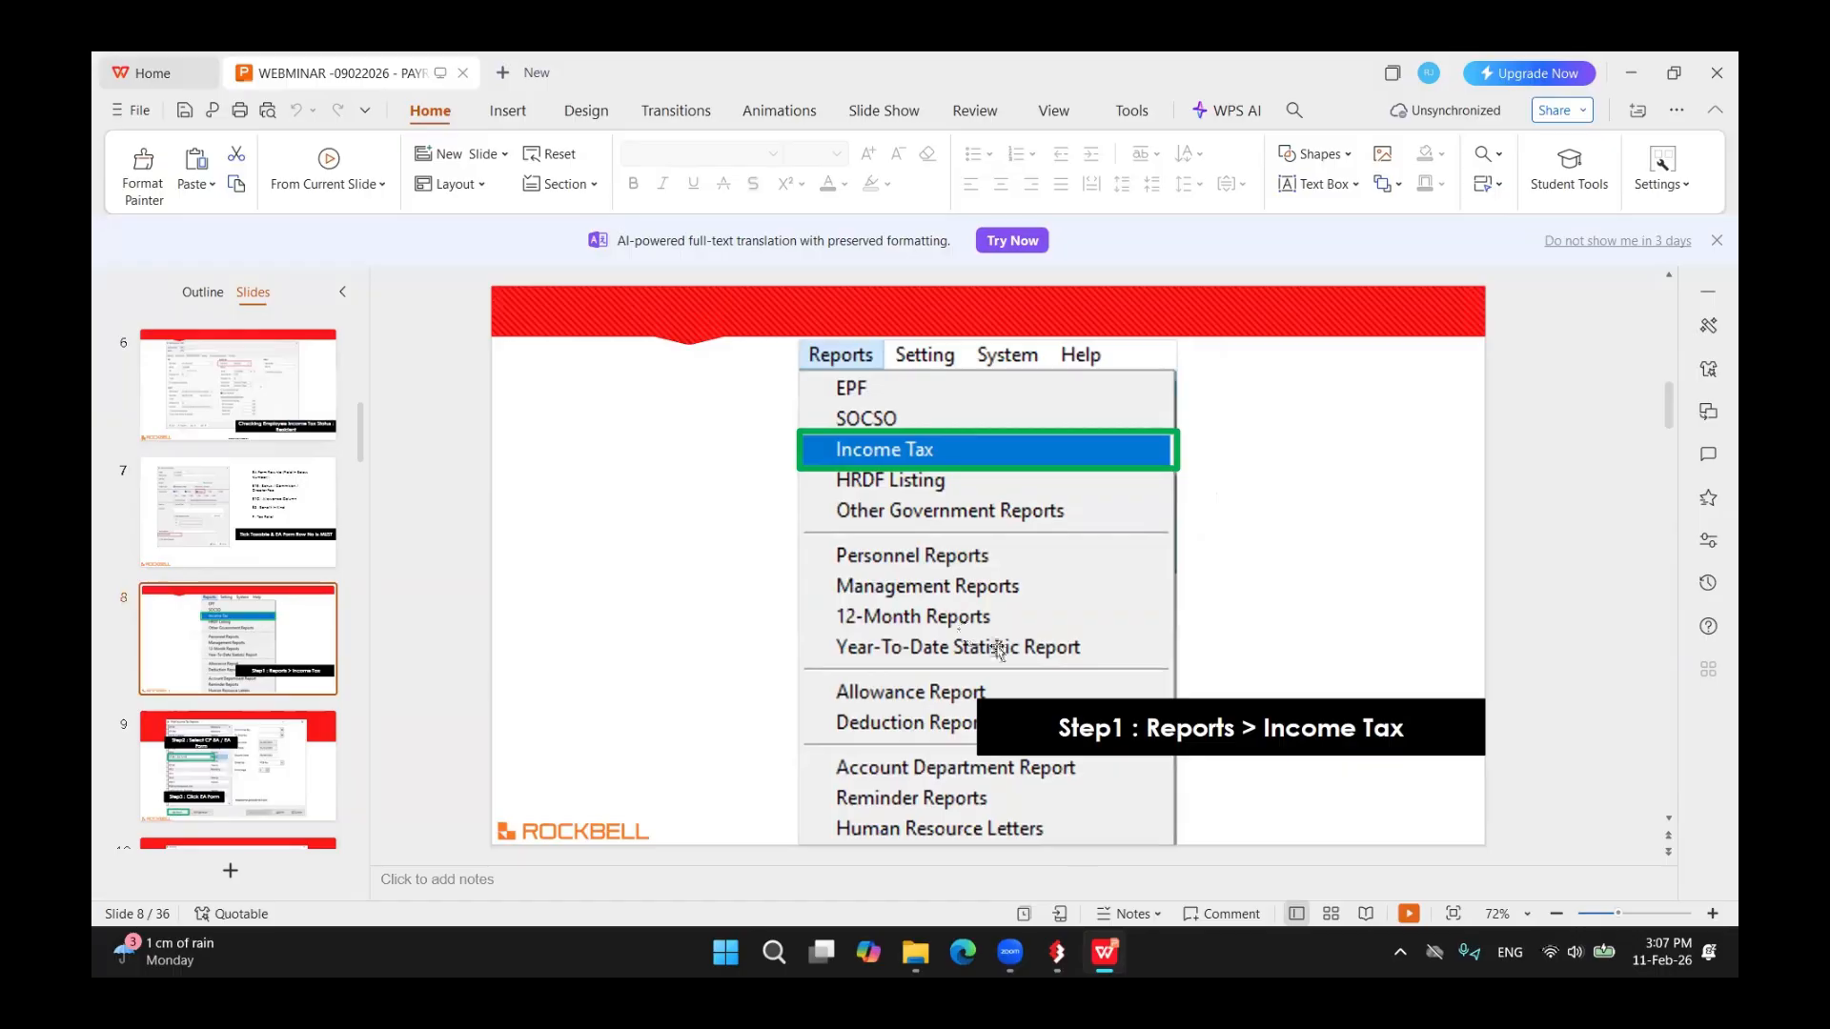
- Return to Million Payroll, discard the attendance allowance edits and close the allowance list
{"action": "left_click", "coordinate": [1065, 960]}
{"action": "left_click", "coordinate": [1167, 839]}
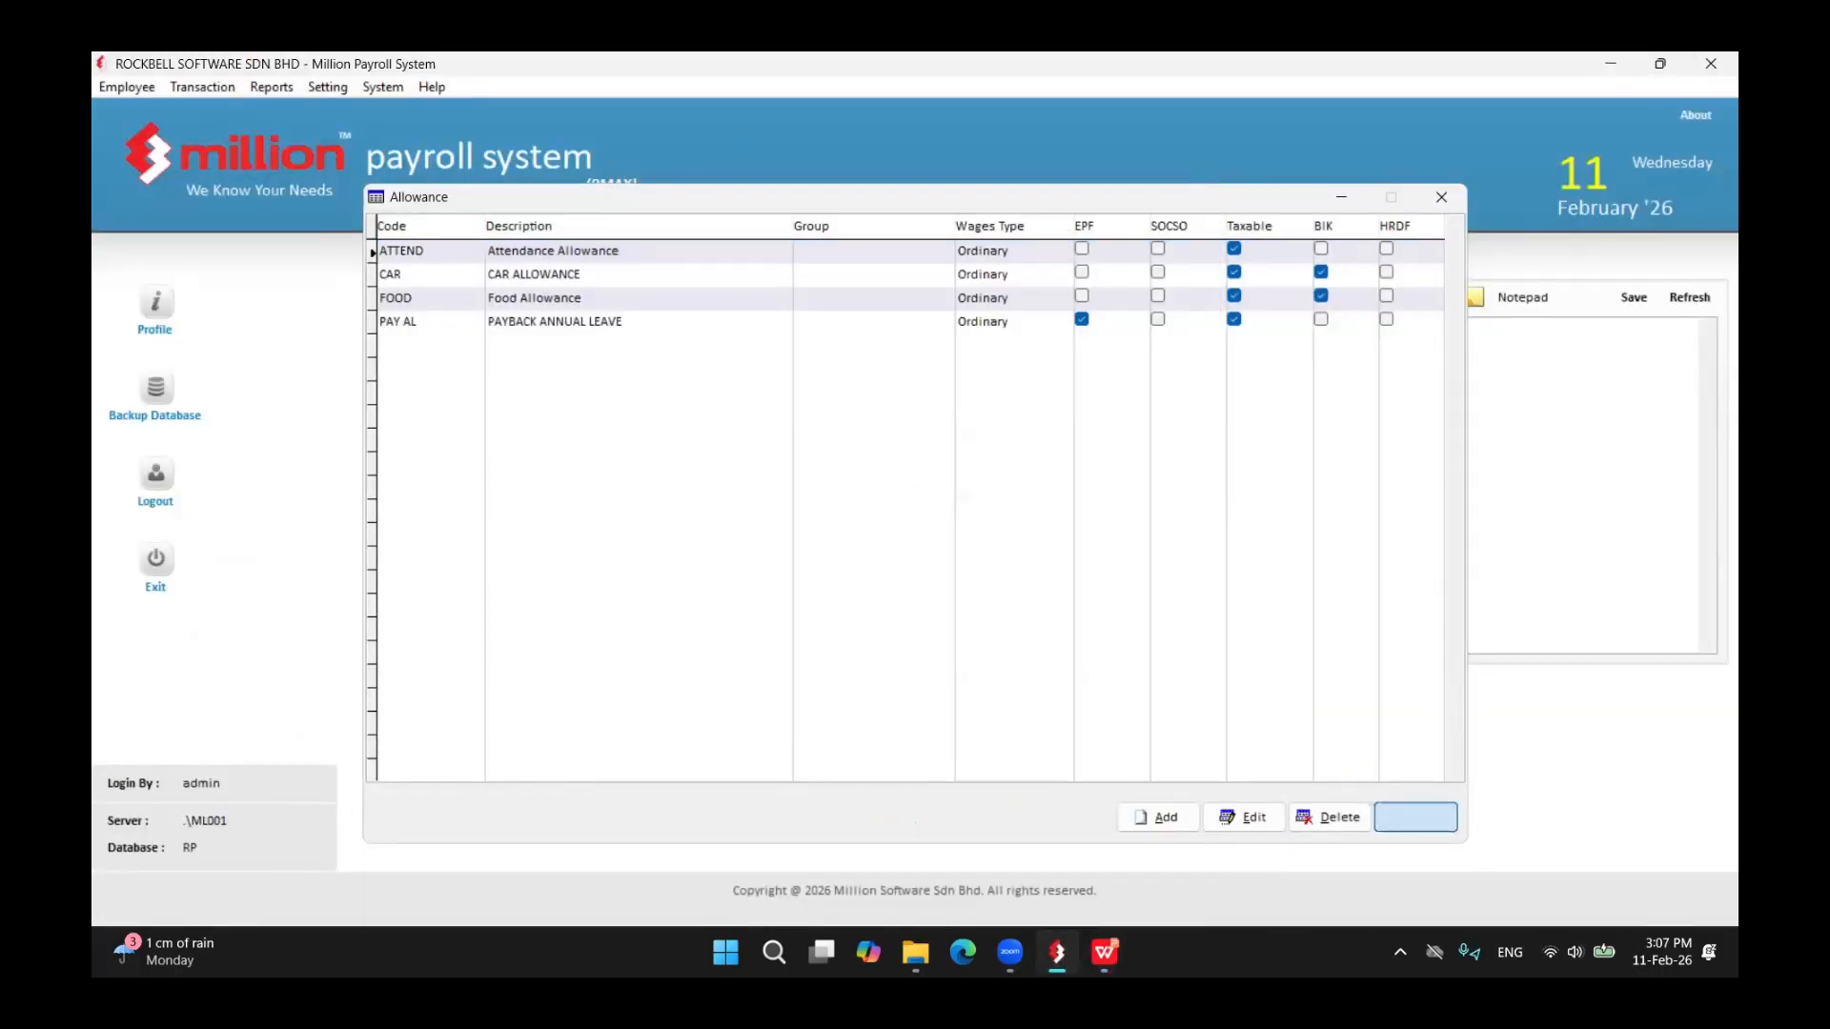
{"action": "left_click", "coordinate": [1415, 817]}
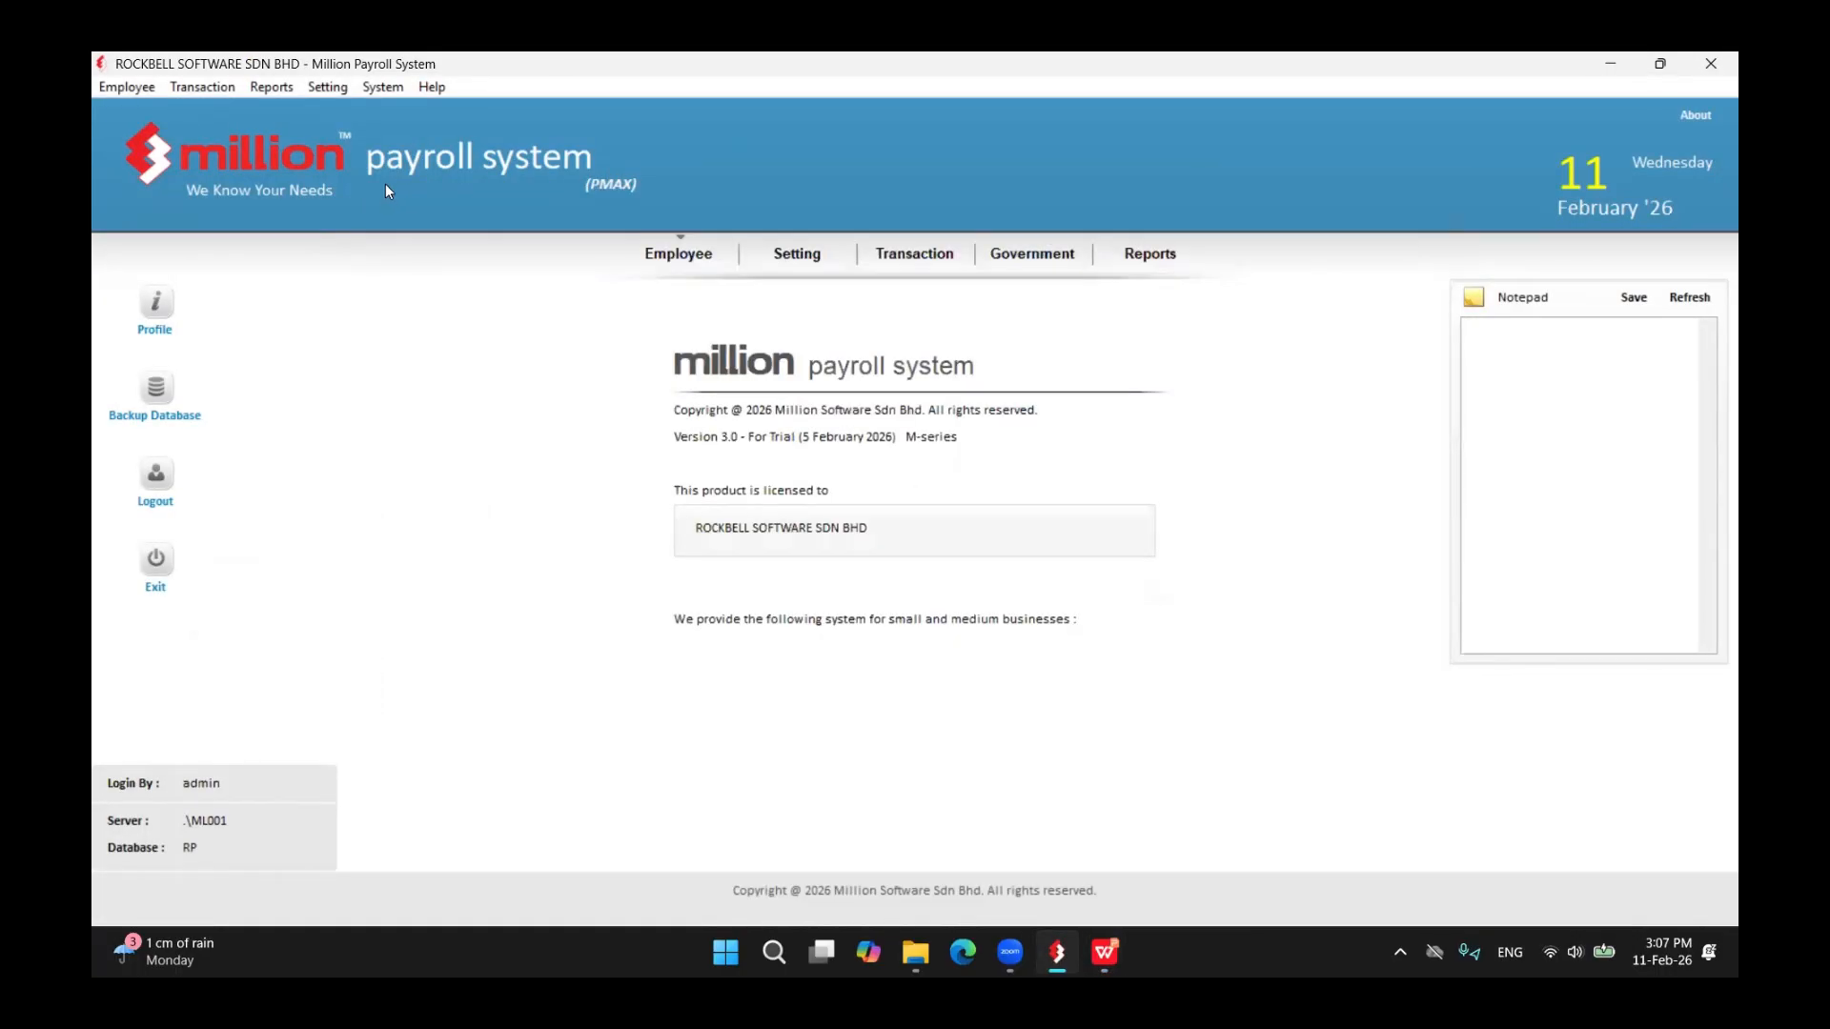
- From the income tax reports, generate the EA forms for the first through the last employee in the list
{"action": "left_click", "coordinate": [264, 87]}
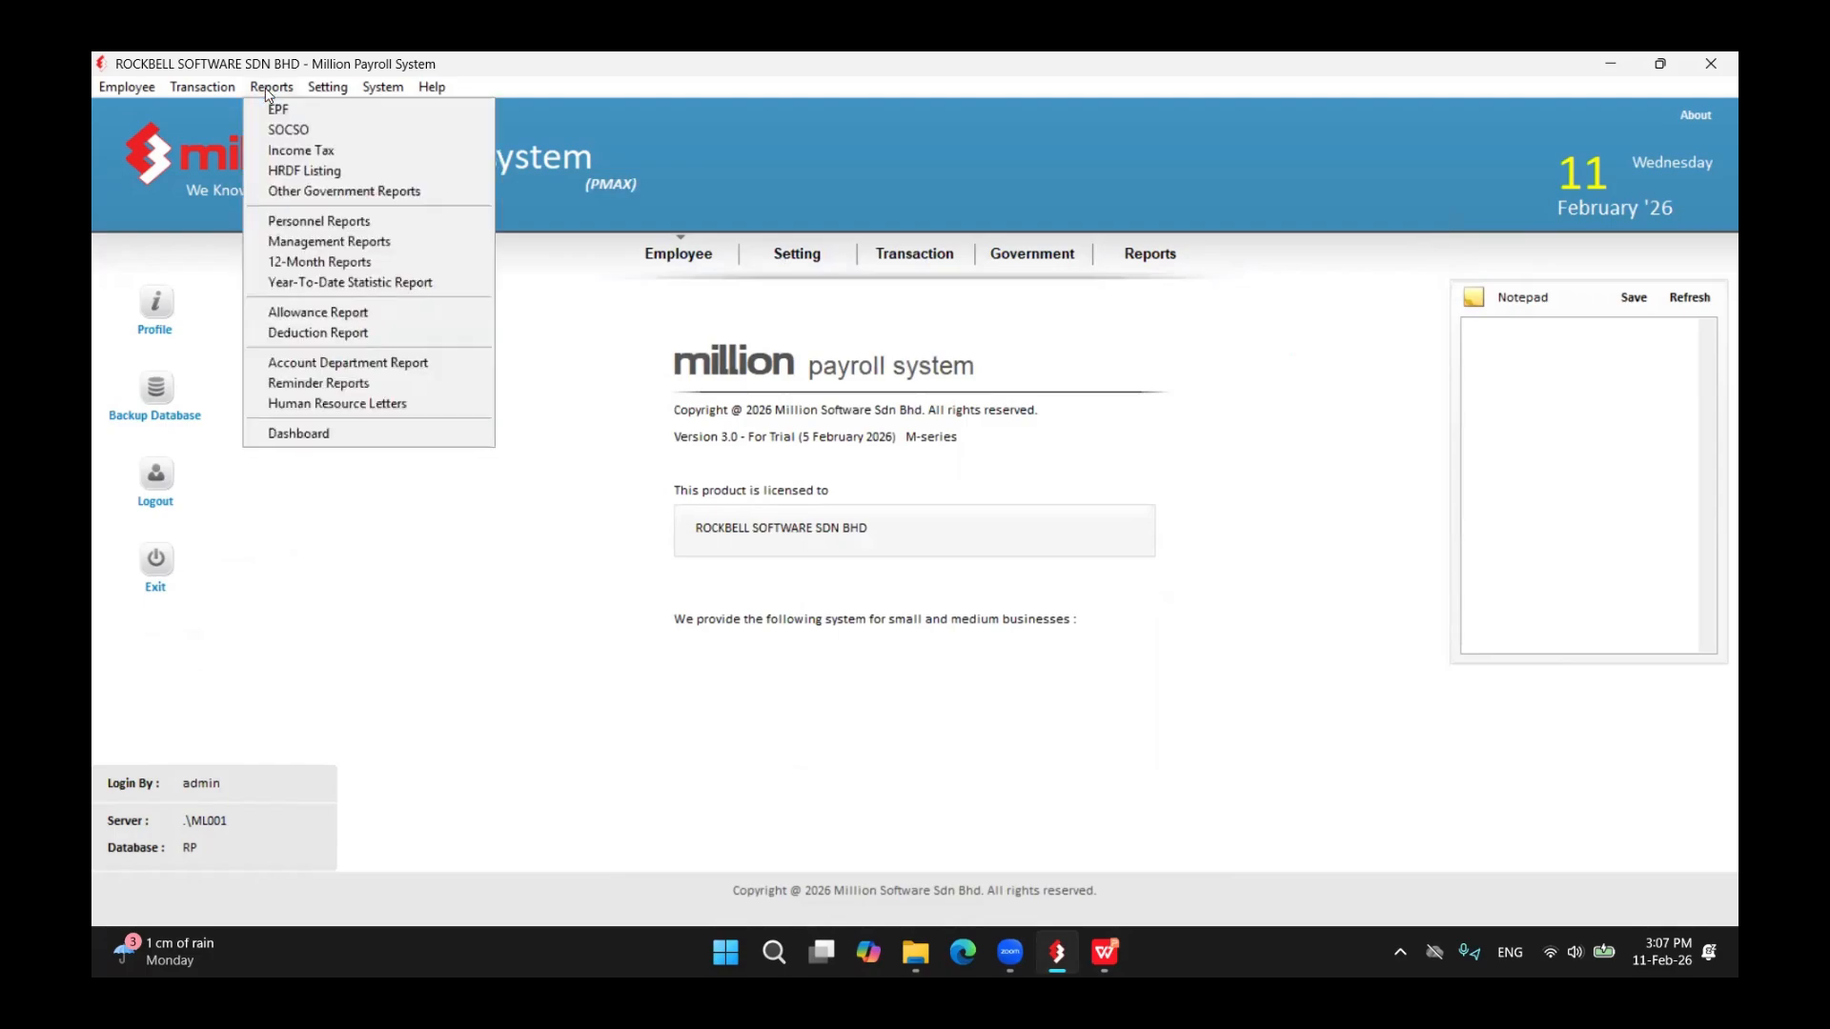
{"action": "left_click", "coordinate": [270, 151]}
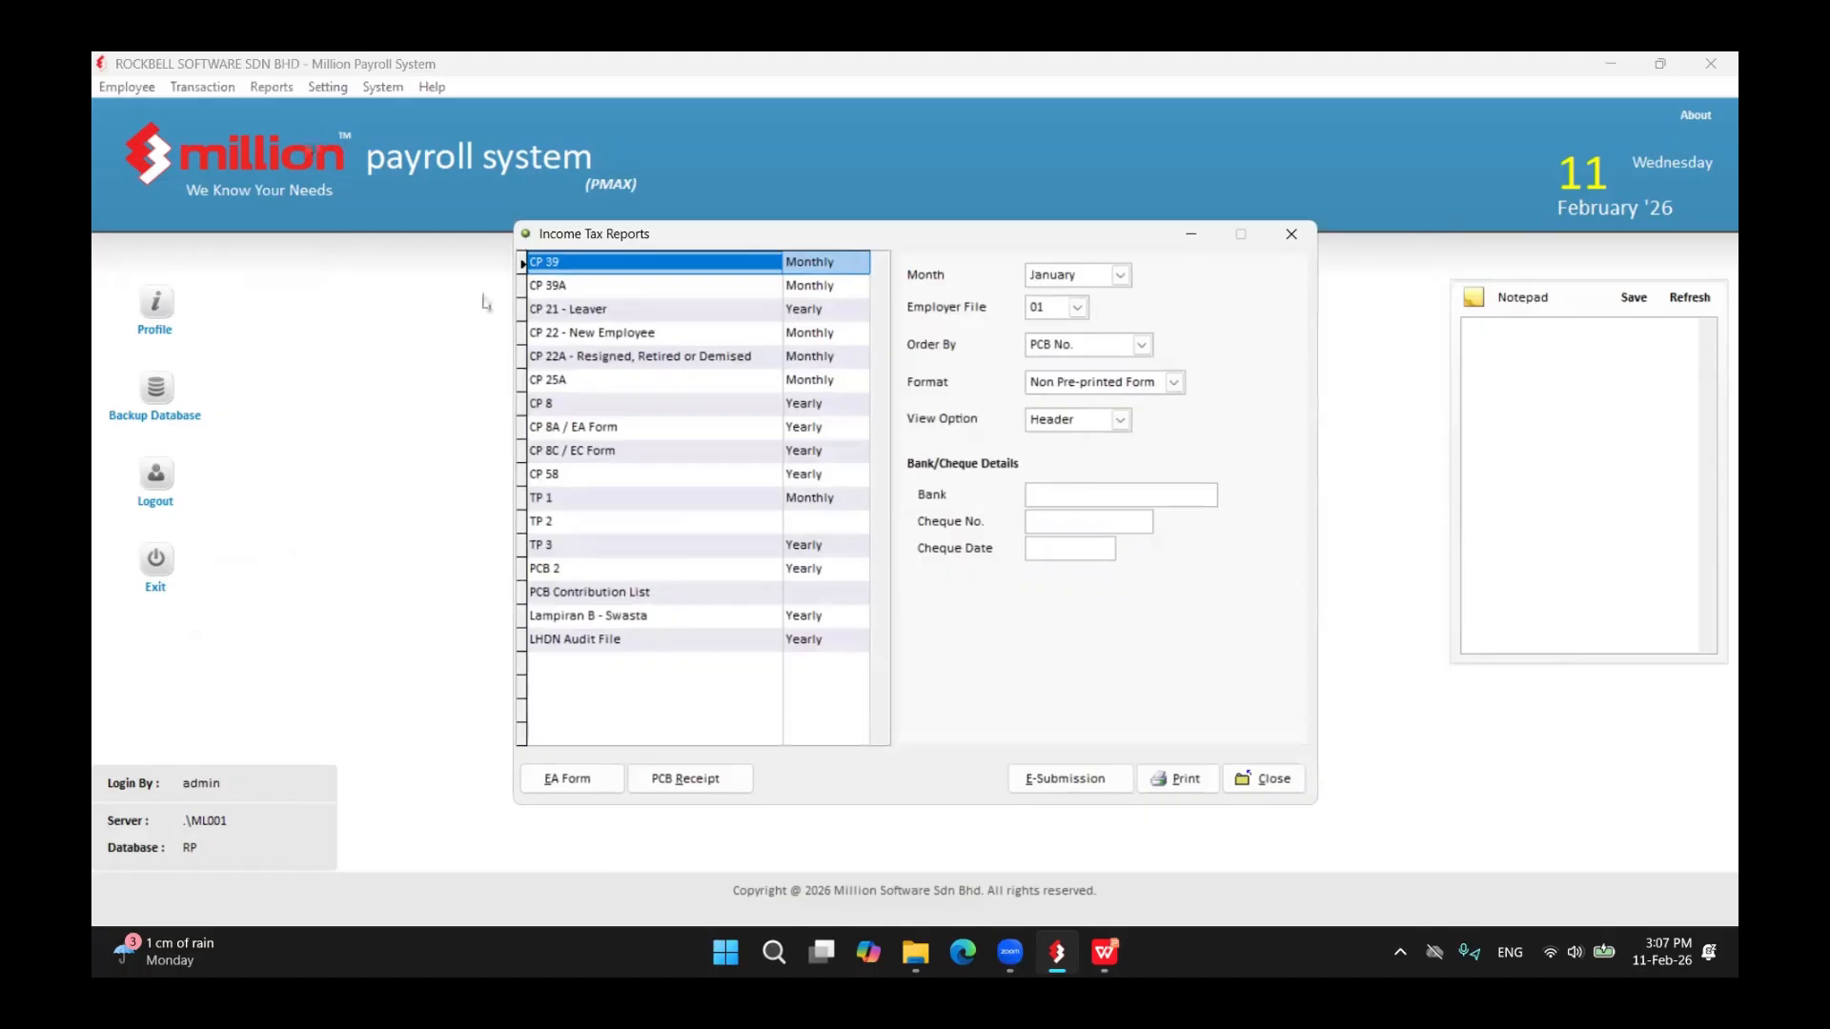
{"action": "left_click", "coordinate": [562, 782]}
{"action": "left_click", "coordinate": [502, 816]}
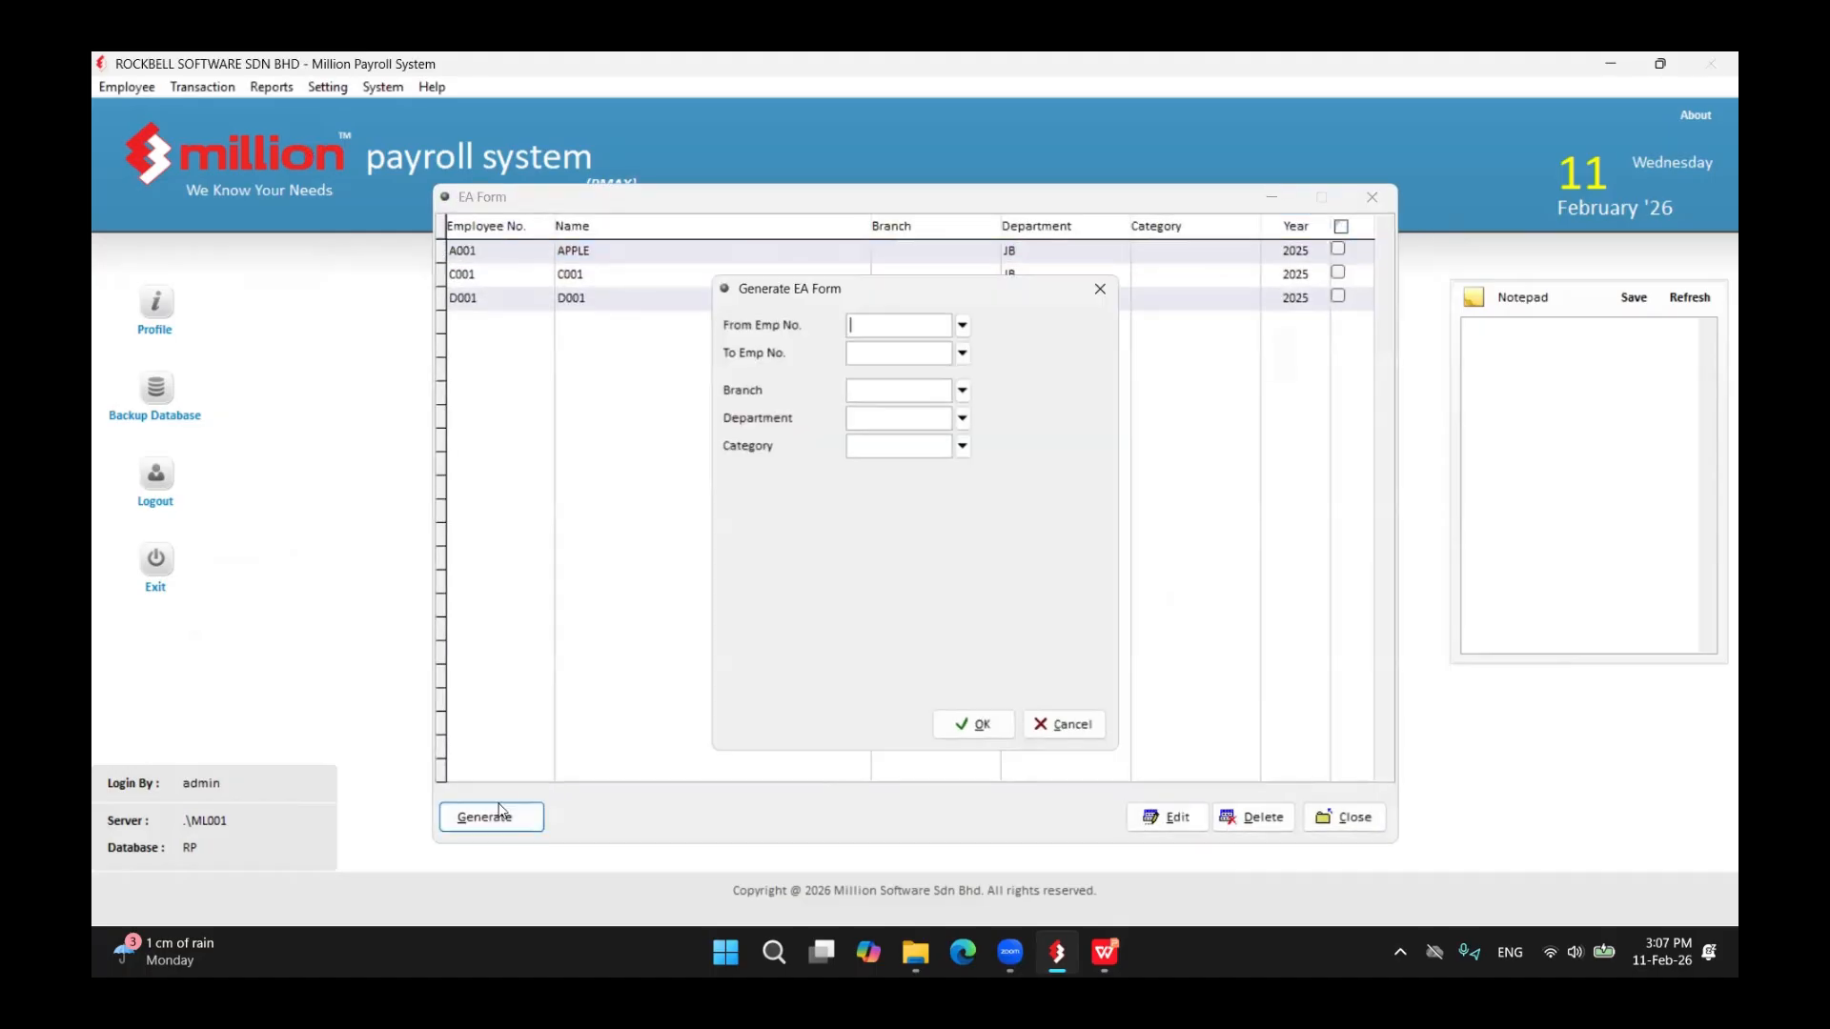
{"action": "left_click", "coordinate": [963, 325]}
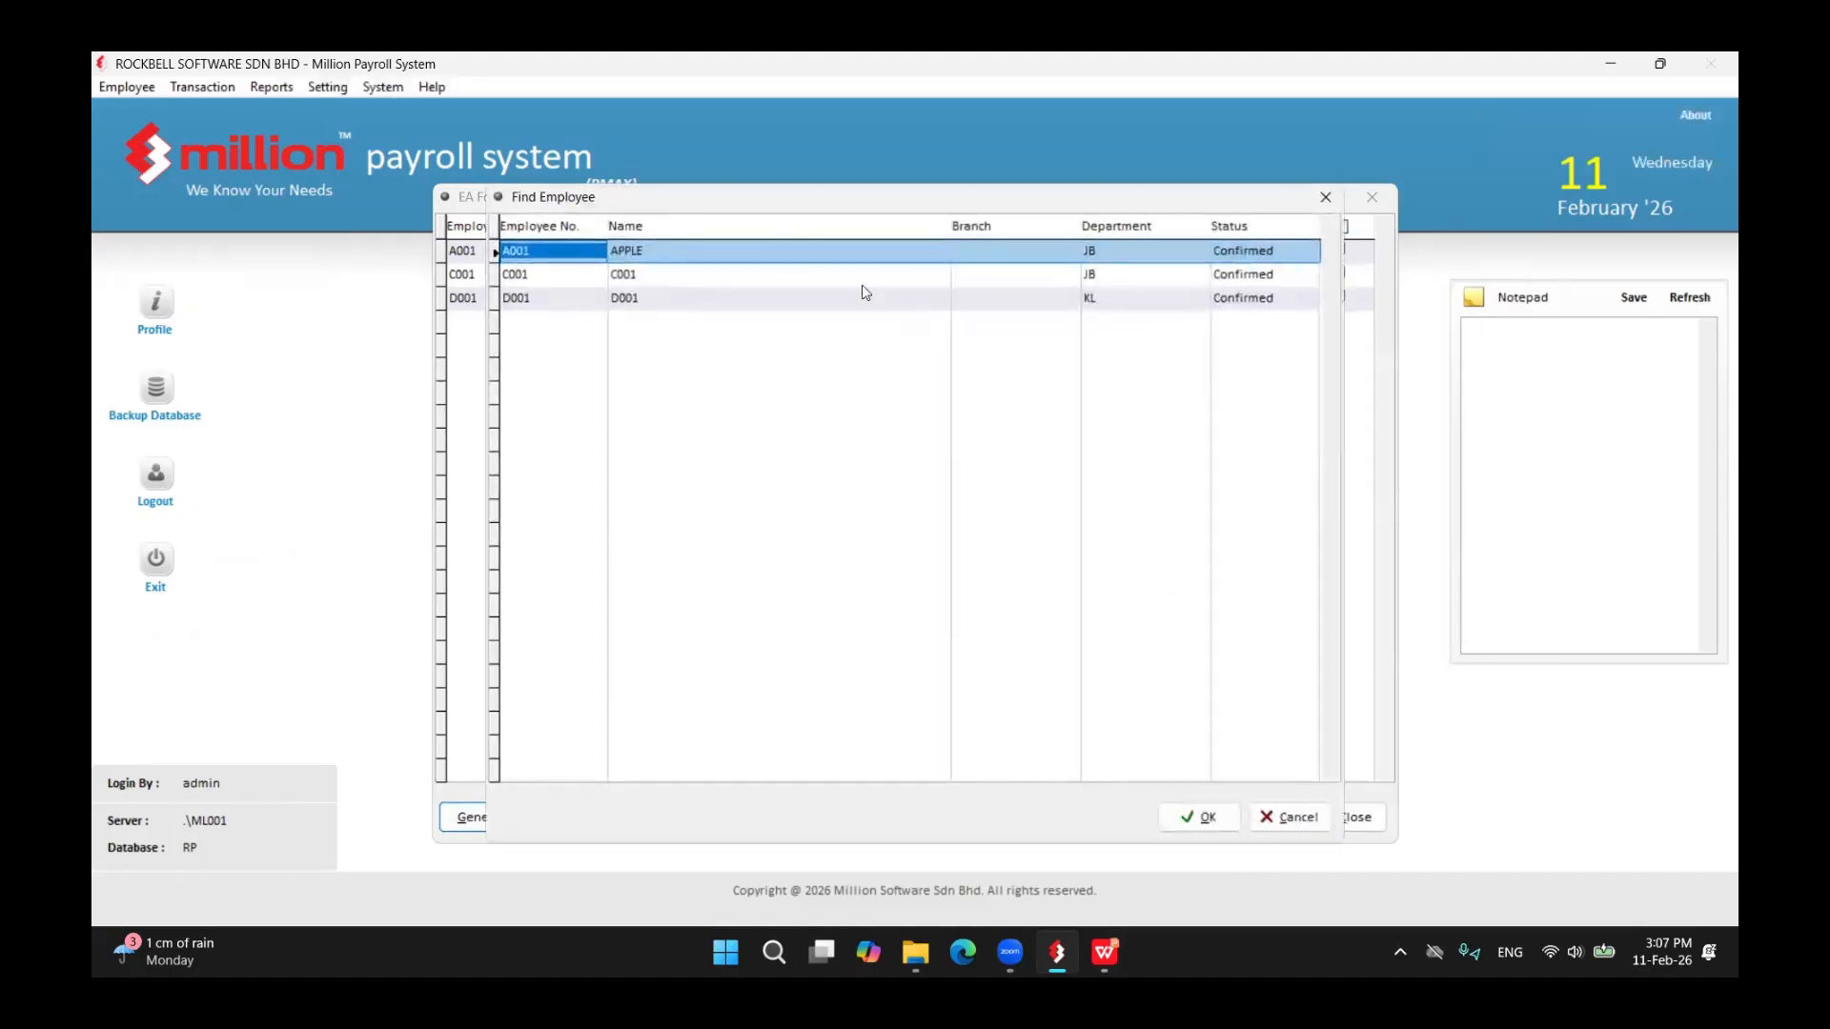
{"action": "left_click", "coordinate": [770, 257]}
{"action": "double_click", "coordinate": [770, 257]}
{"action": "left_click", "coordinate": [964, 351]}
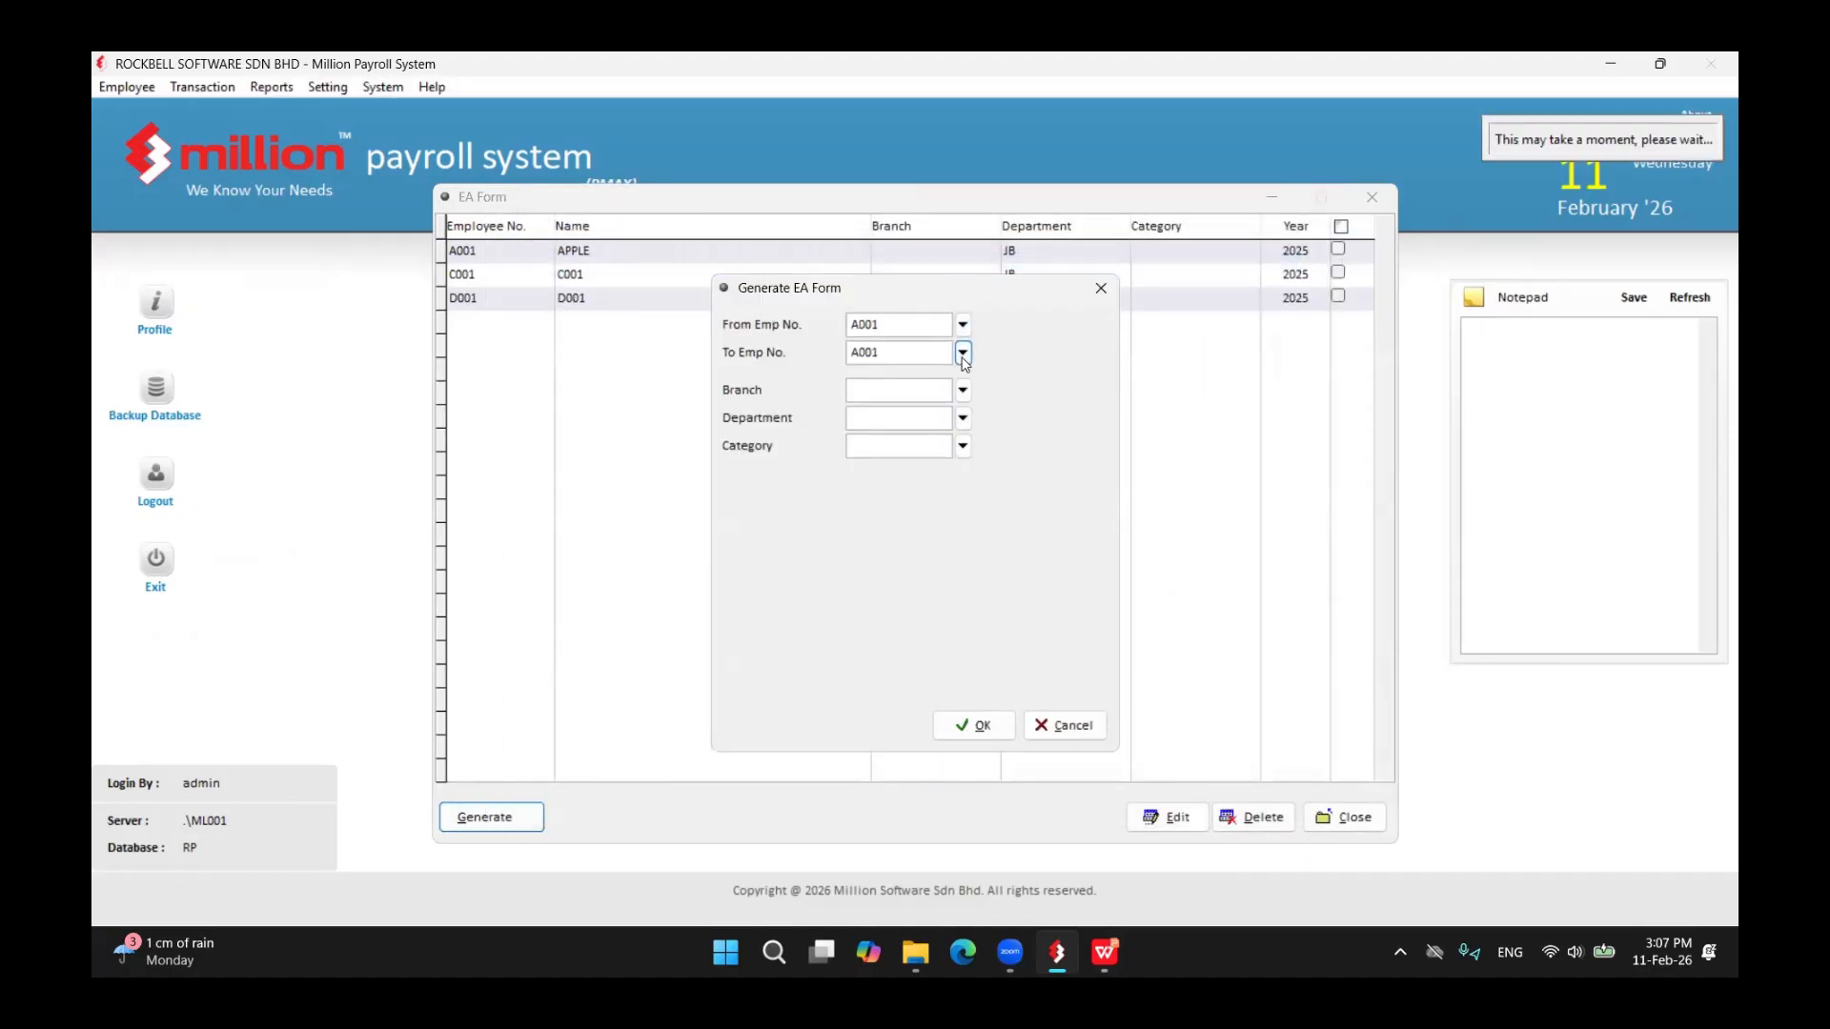
{"action": "left_click", "coordinate": [774, 299]}
{"action": "double_click", "coordinate": [774, 299]}
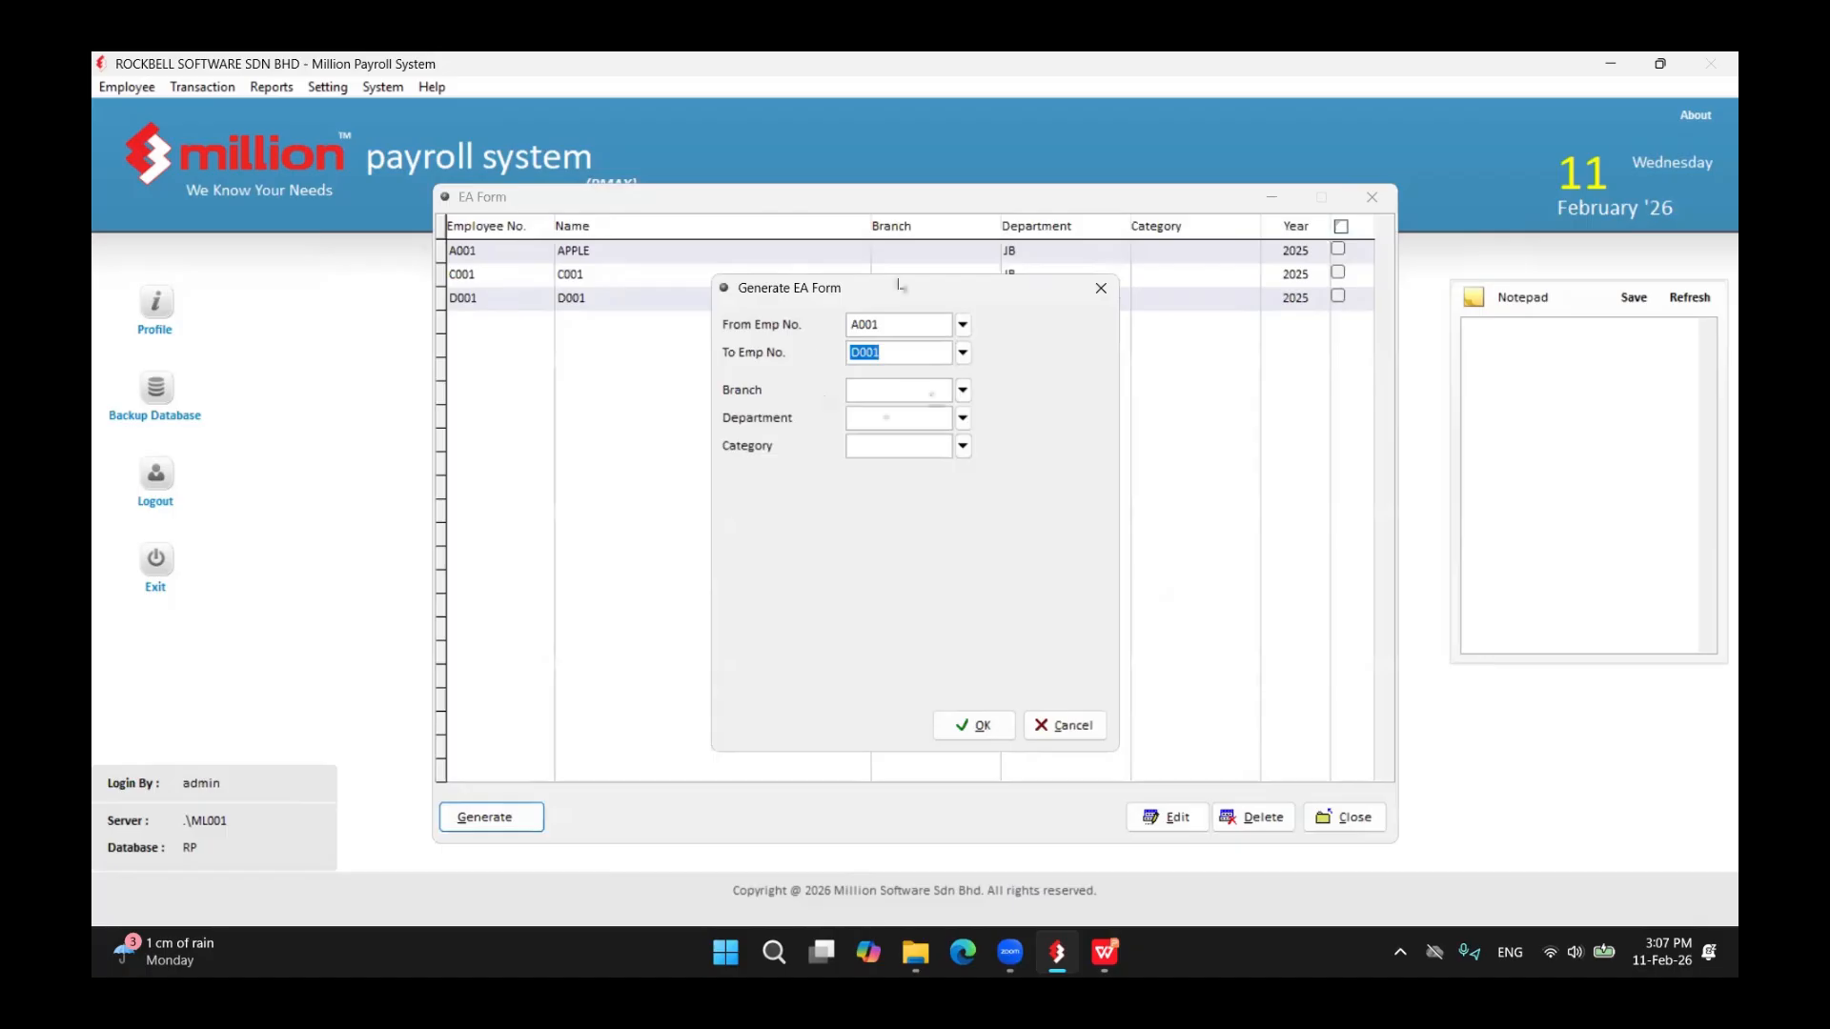
{"action": "left_click", "coordinate": [982, 727]}
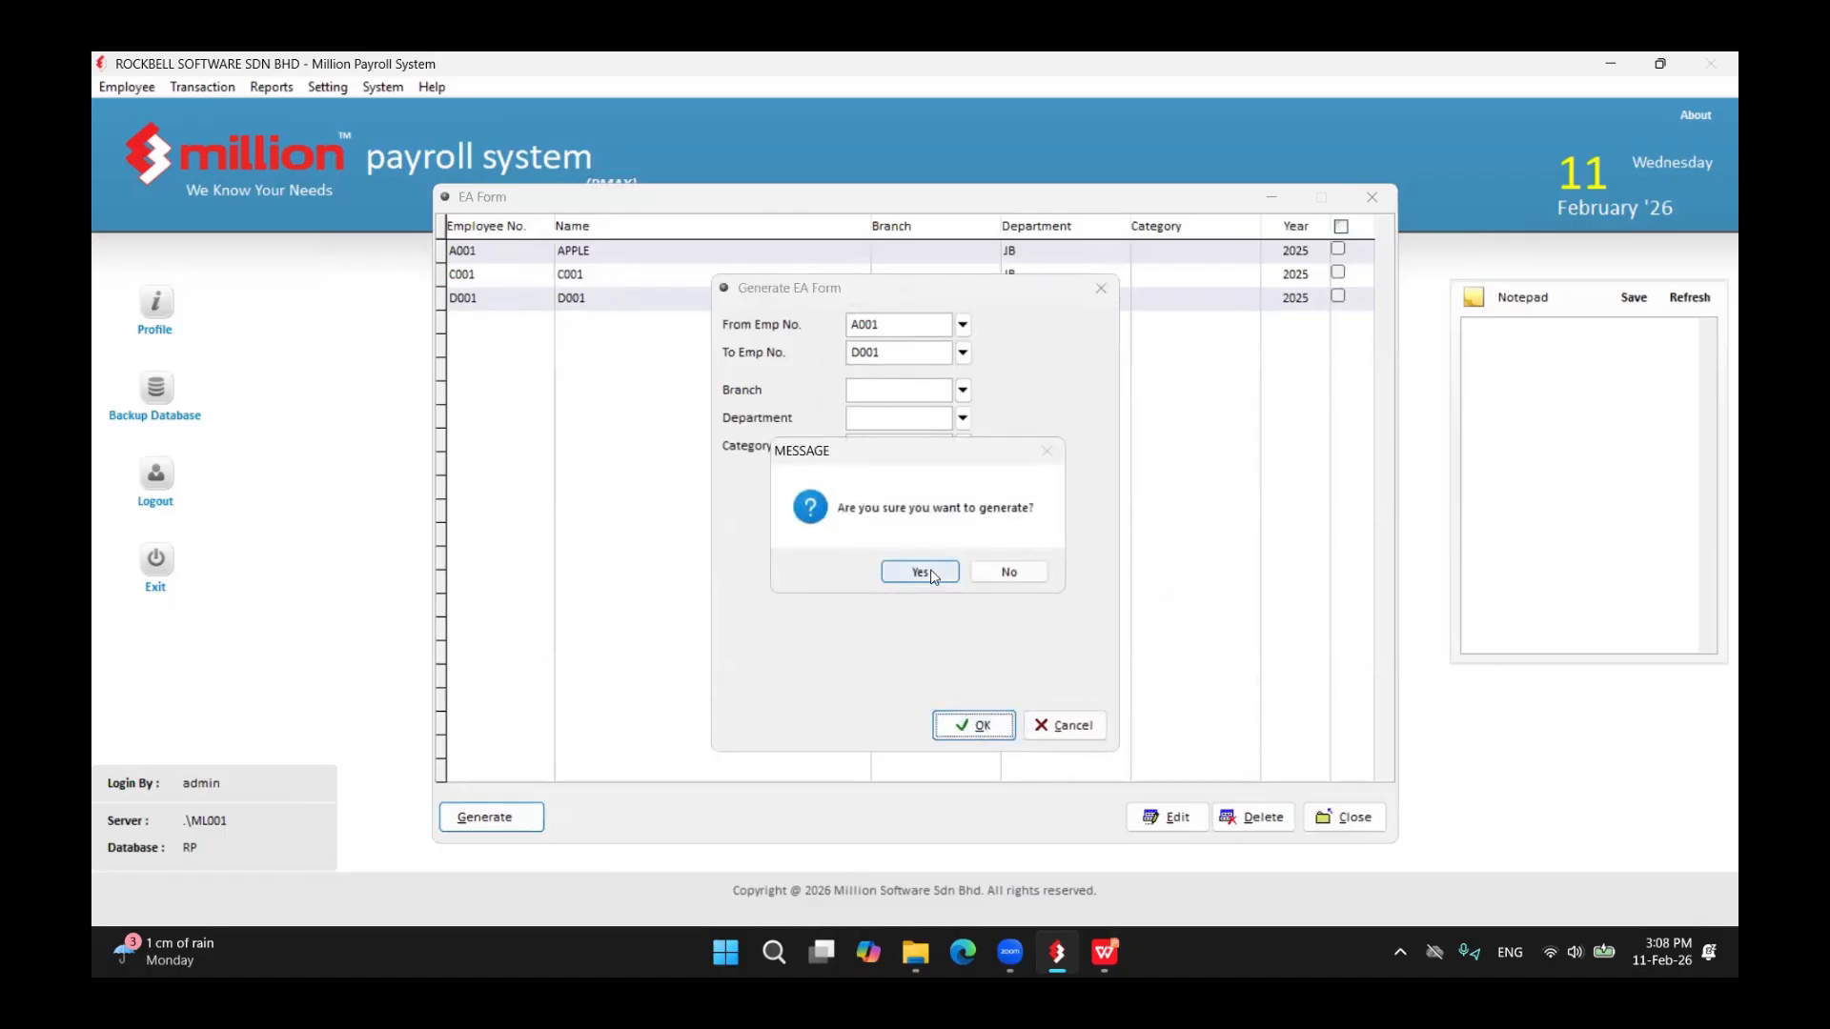
{"action": "left_click", "coordinate": [930, 569]}
{"action": "left_click", "coordinate": [963, 572]}
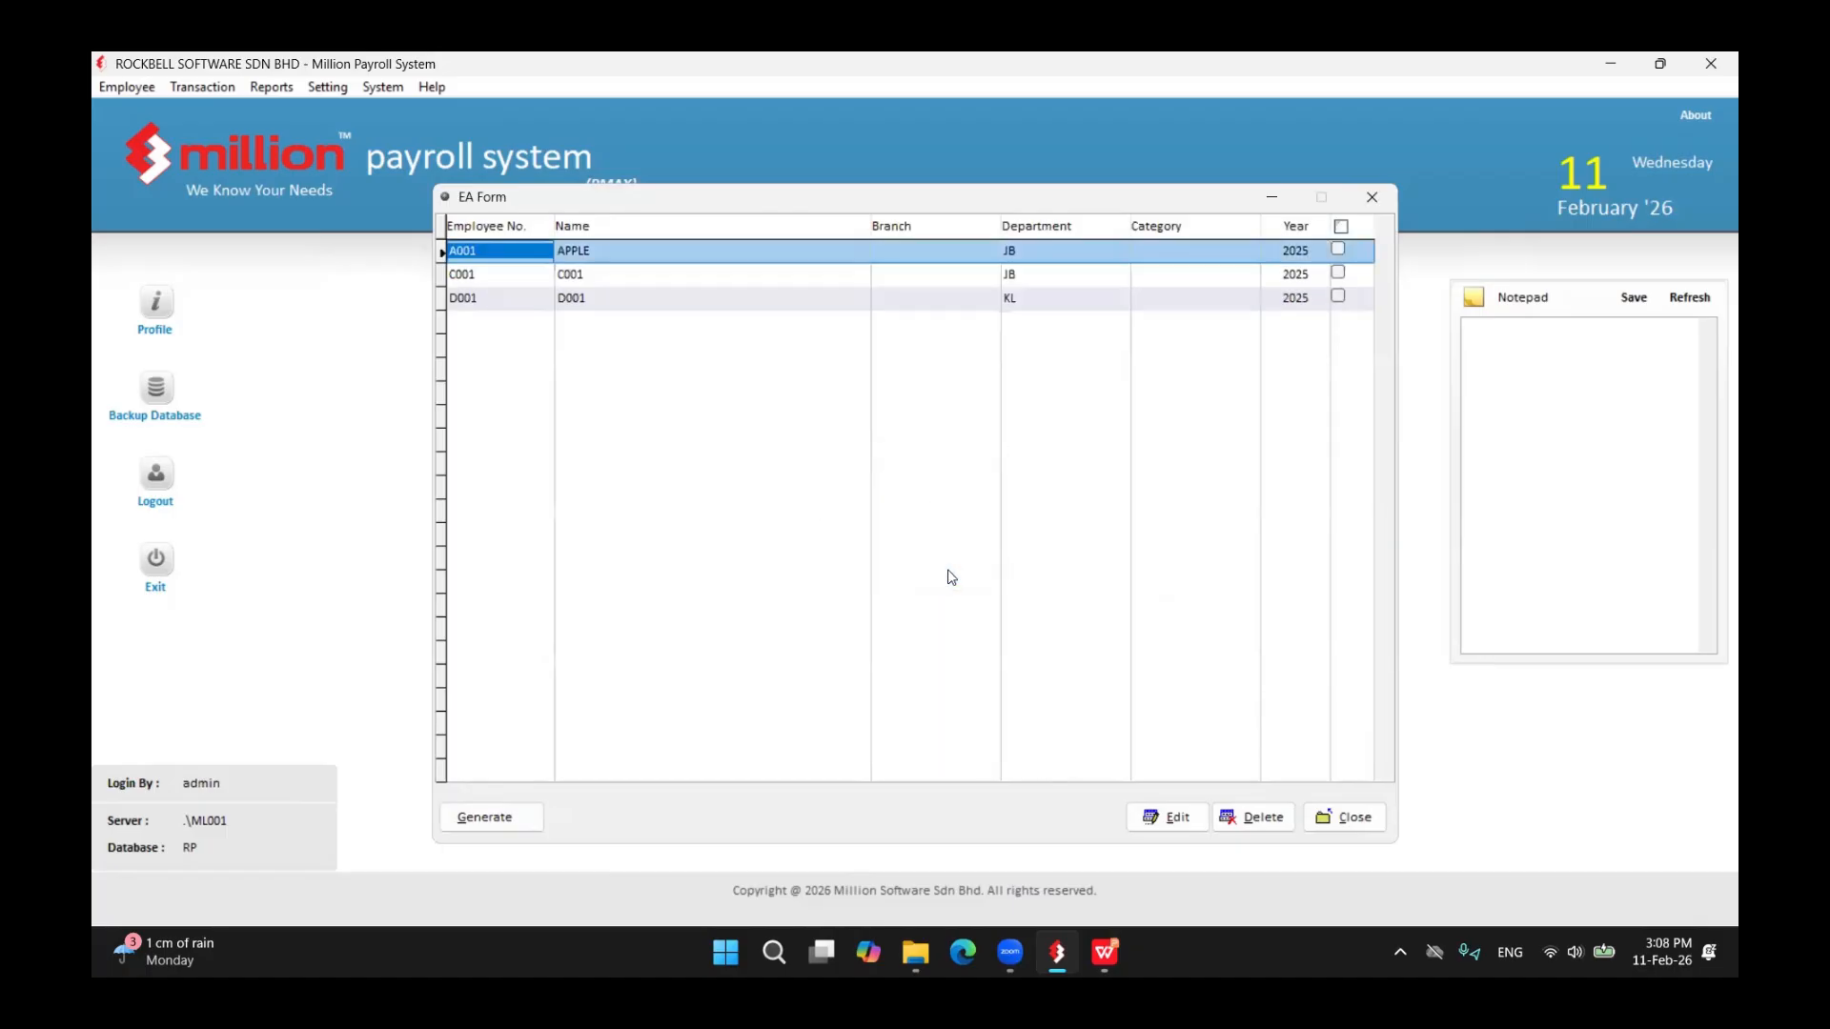
- Preview the CP 8A / EA Form report, examine the employee details and section B income amounts, and close the reports
{"action": "left_click", "coordinate": [1344, 817]}
{"action": "left_click", "coordinate": [564, 429]}
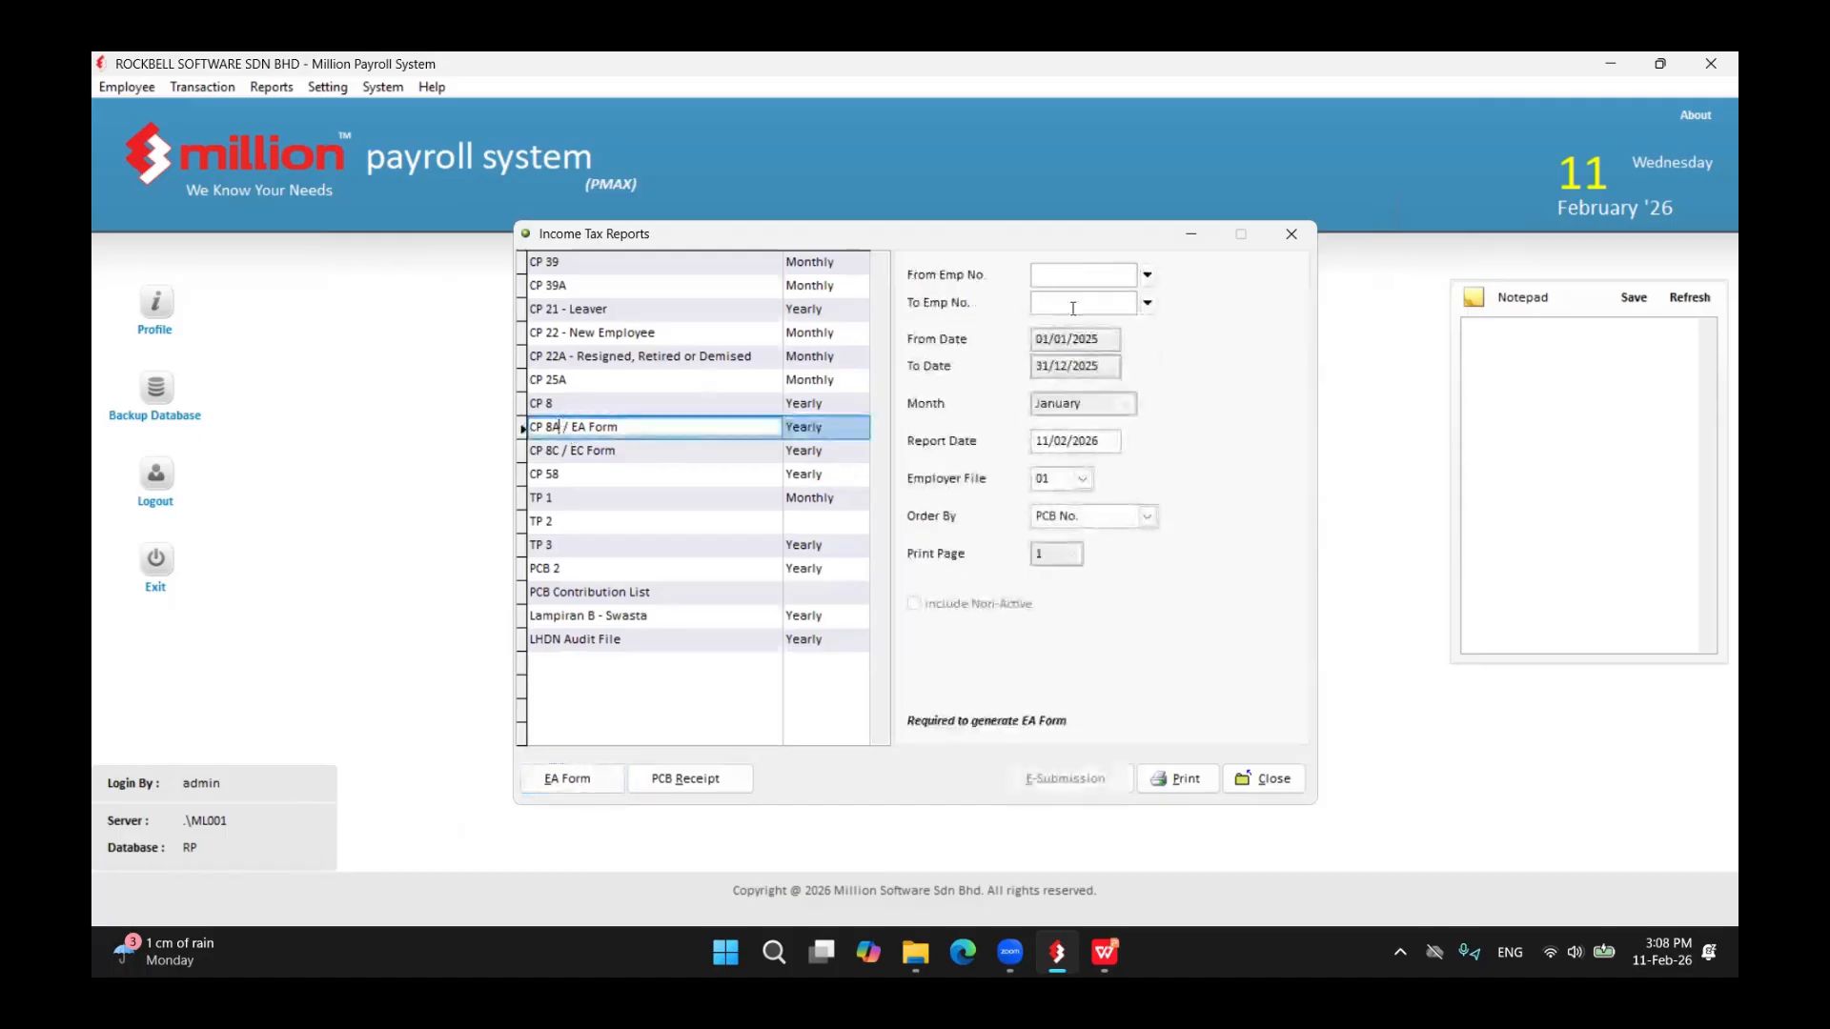
{"action": "left_click", "coordinate": [1156, 779]}
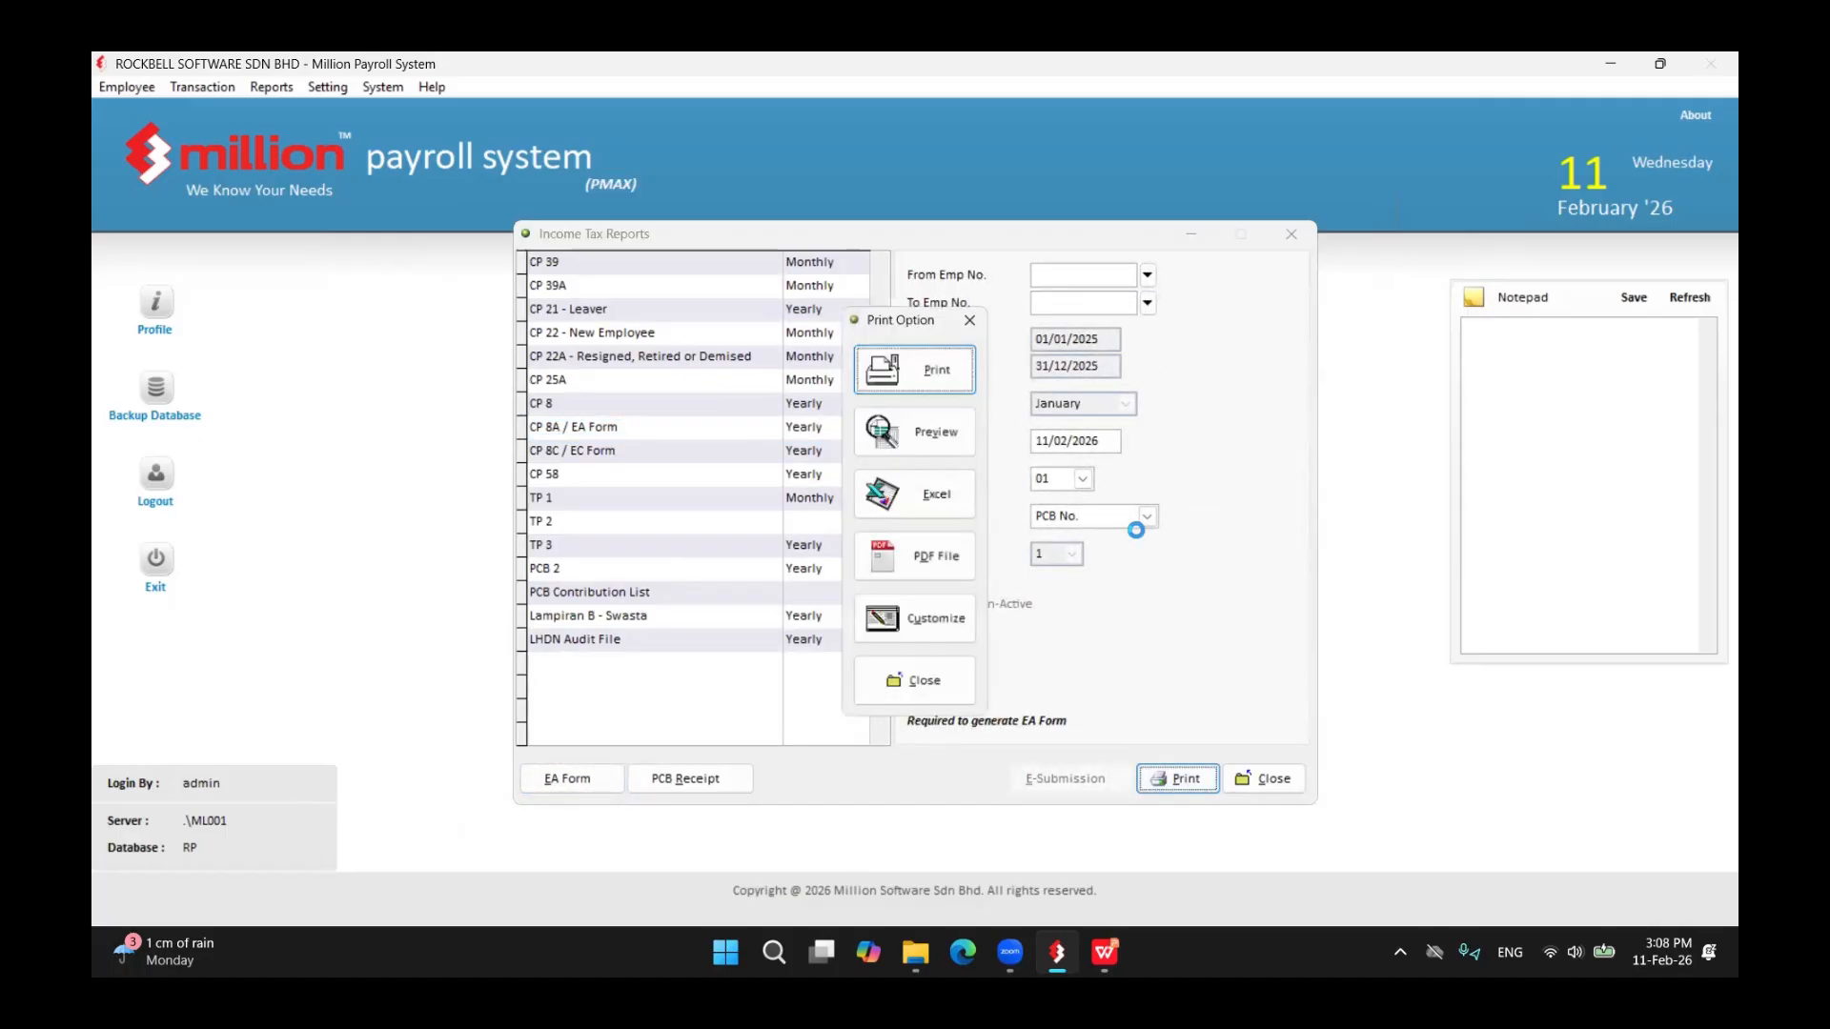
{"action": "left_click", "coordinate": [928, 428]}
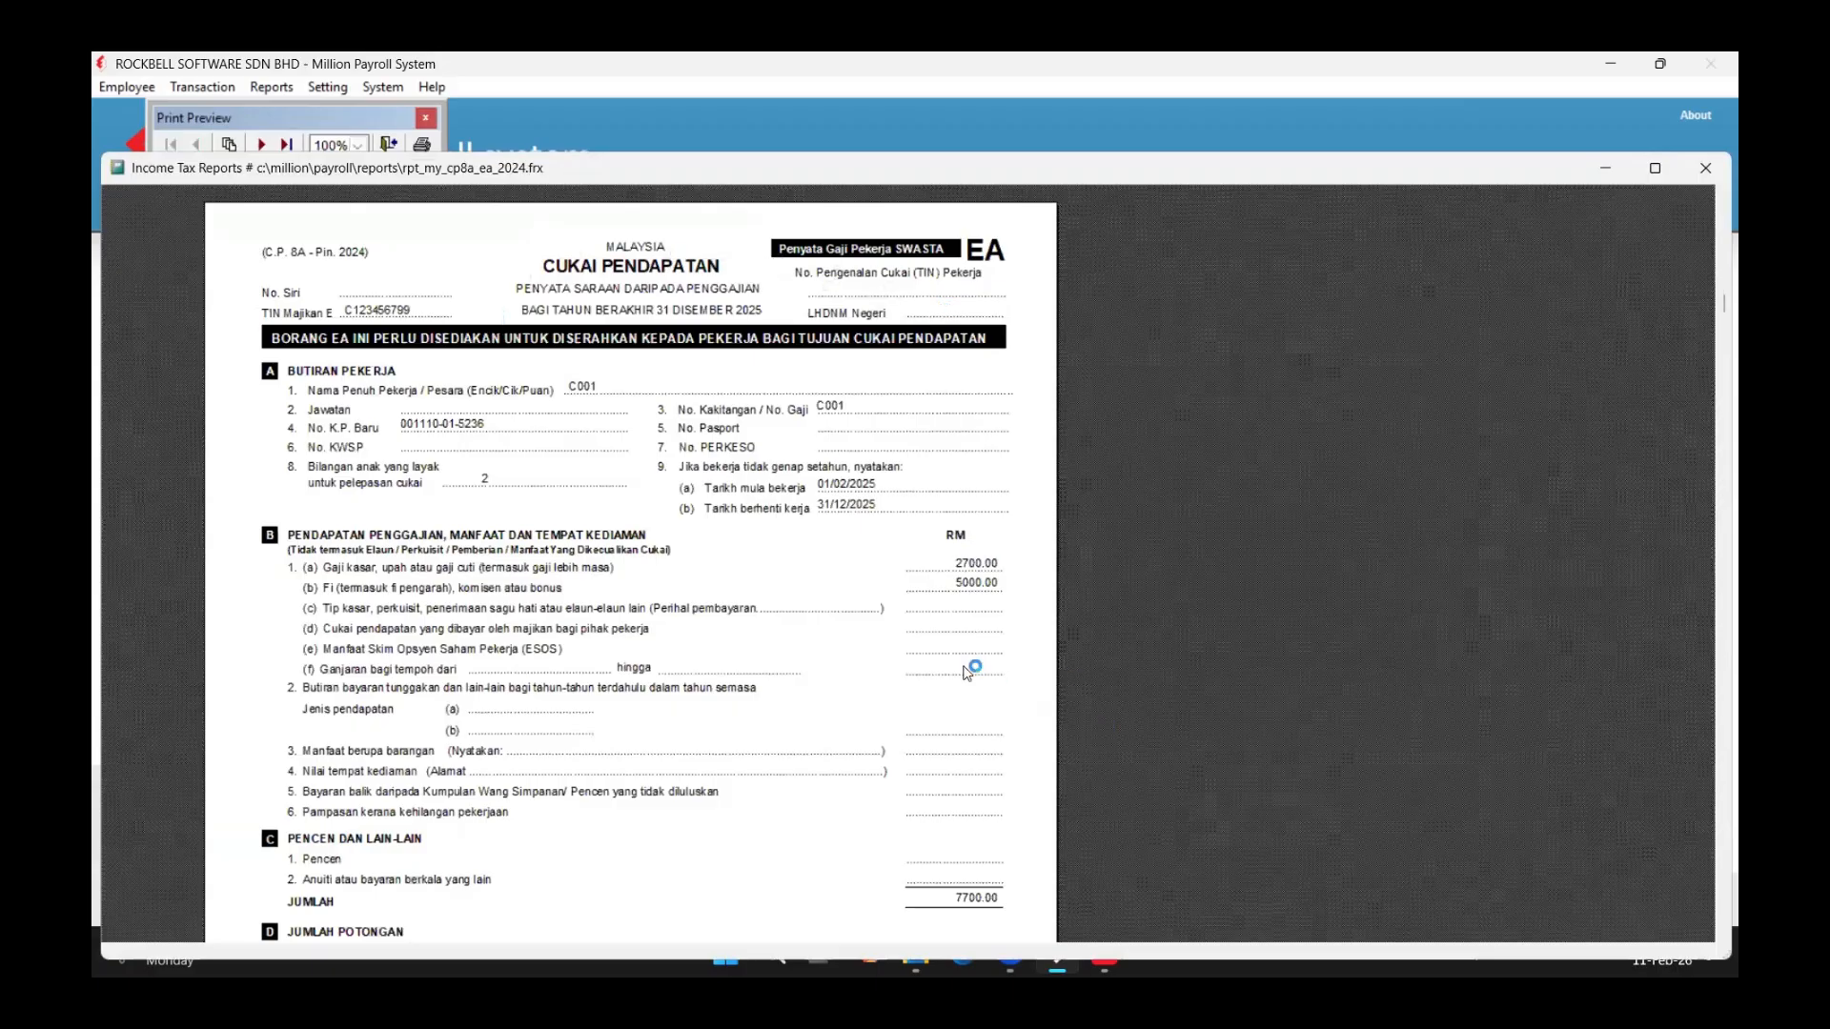
{"action": "scroll", "coordinate": [962, 667], "scroll_direction": "down", "scroll_amount": 1}
{"action": "scroll", "coordinate": [277, 455], "scroll_direction": "down", "scroll_amount": 1}
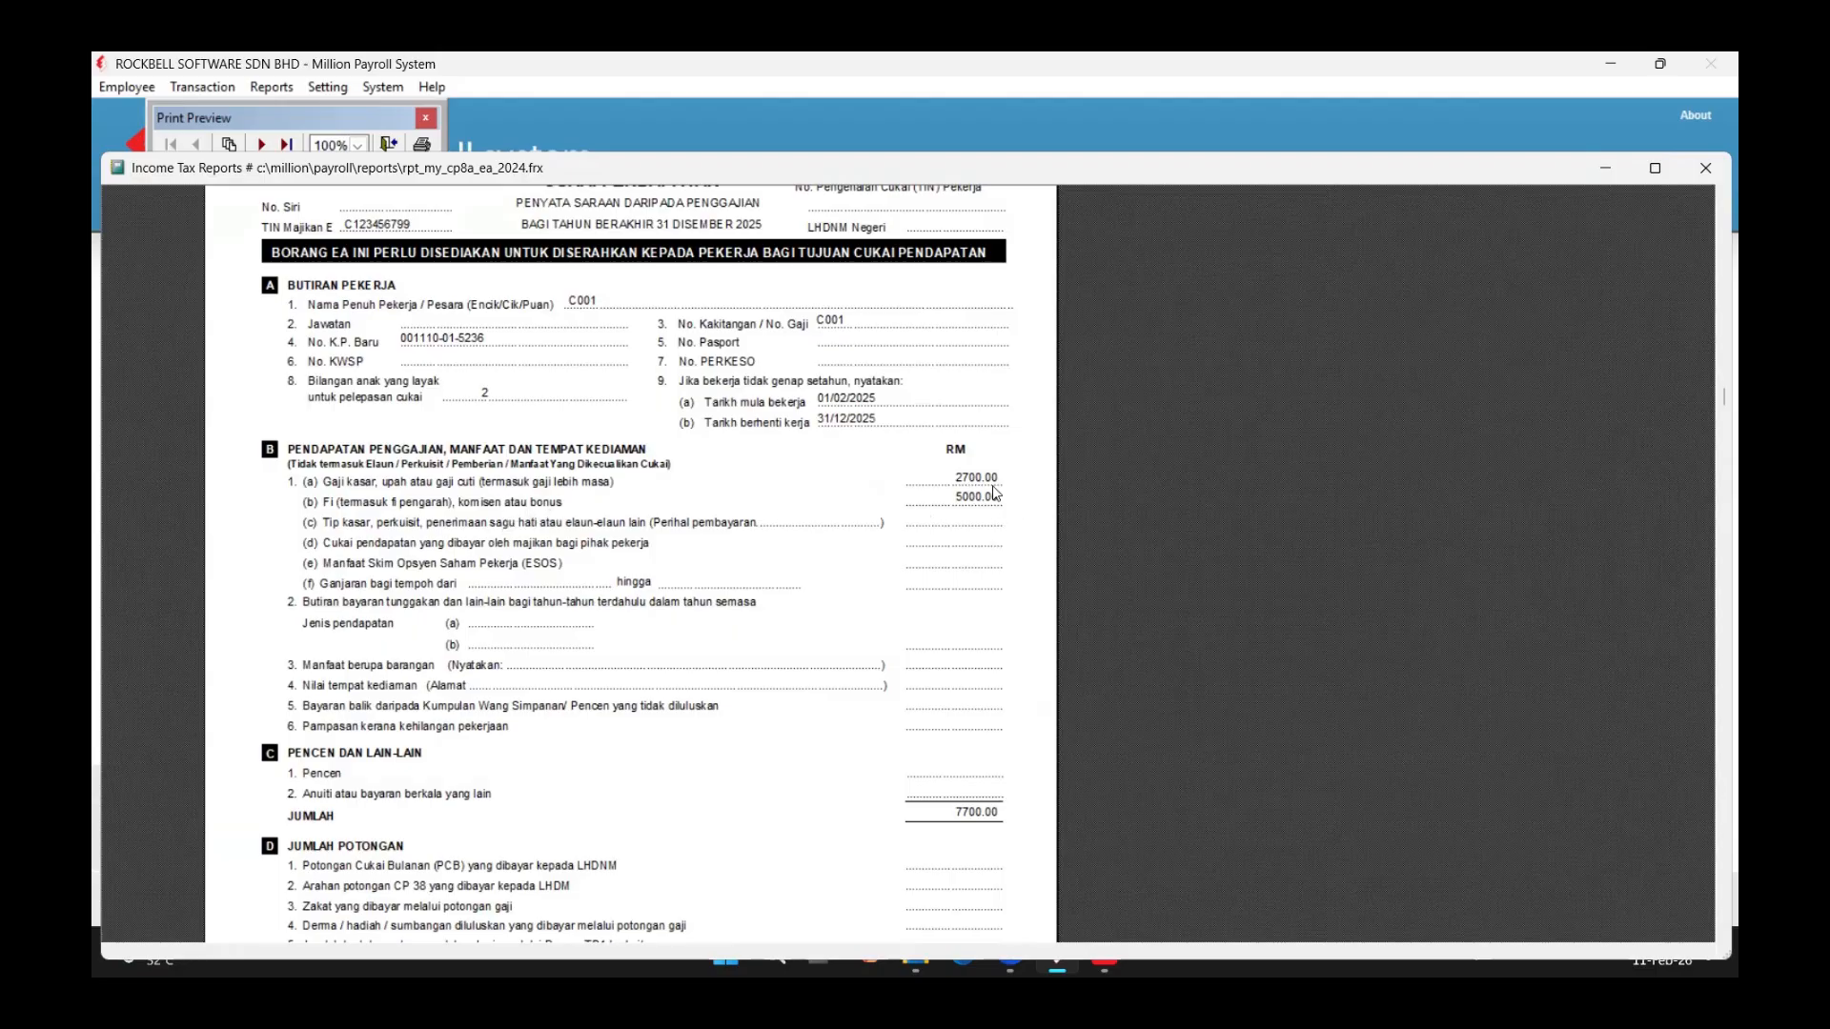
{"action": "scroll", "coordinate": [950, 651], "scroll_direction": "up", "scroll_amount": 2}
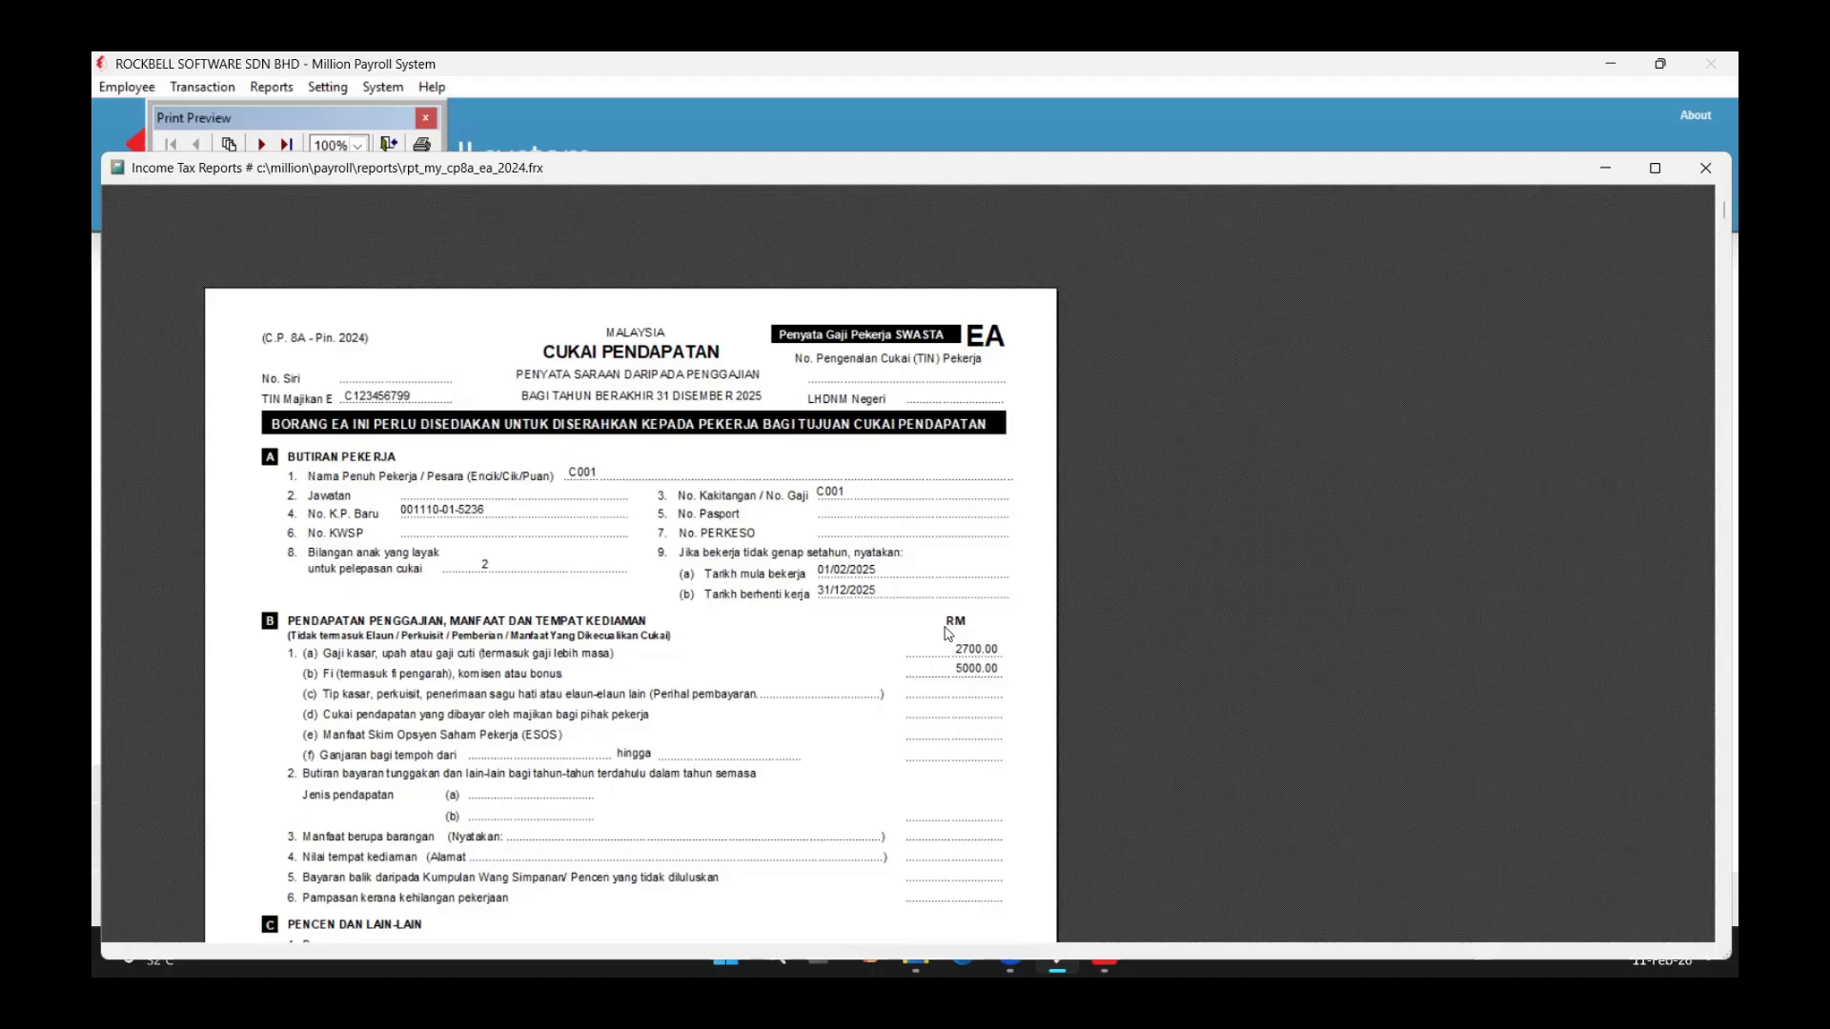
{"action": "key", "text": "Escape"}
{"action": "key", "text": "Escape"}
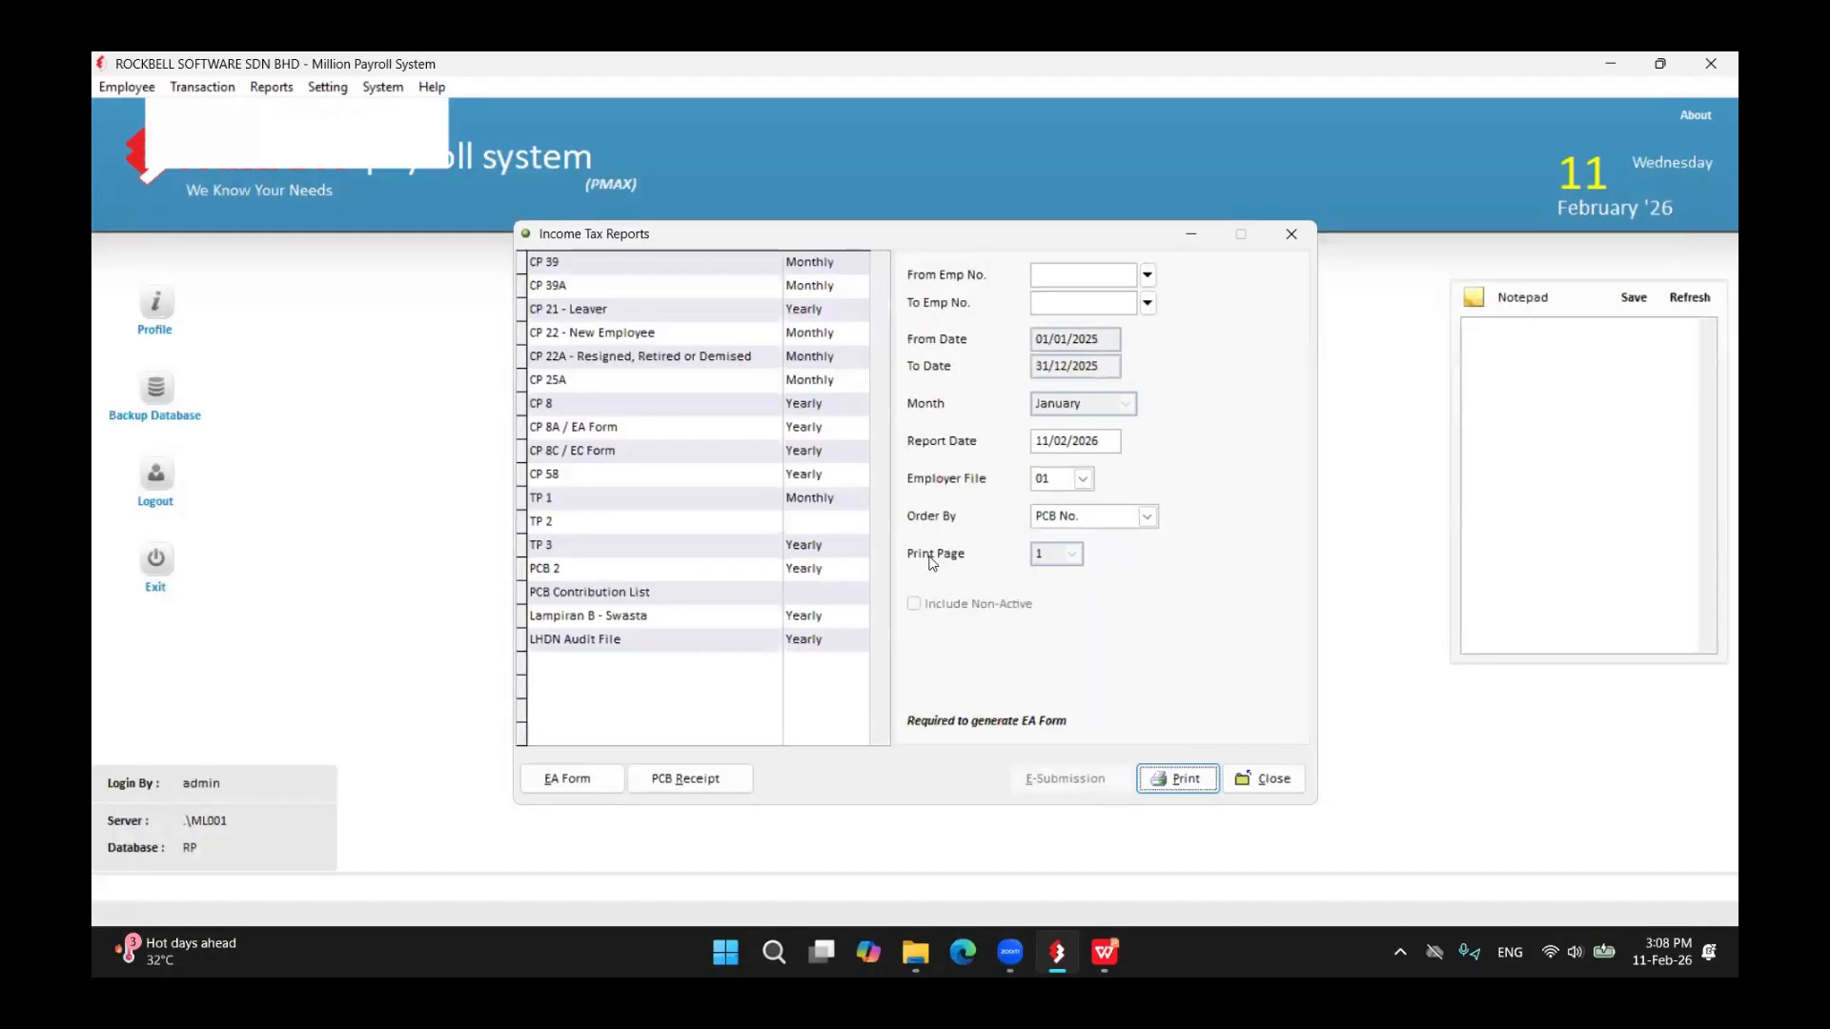
{"action": "key", "text": "Escape"}
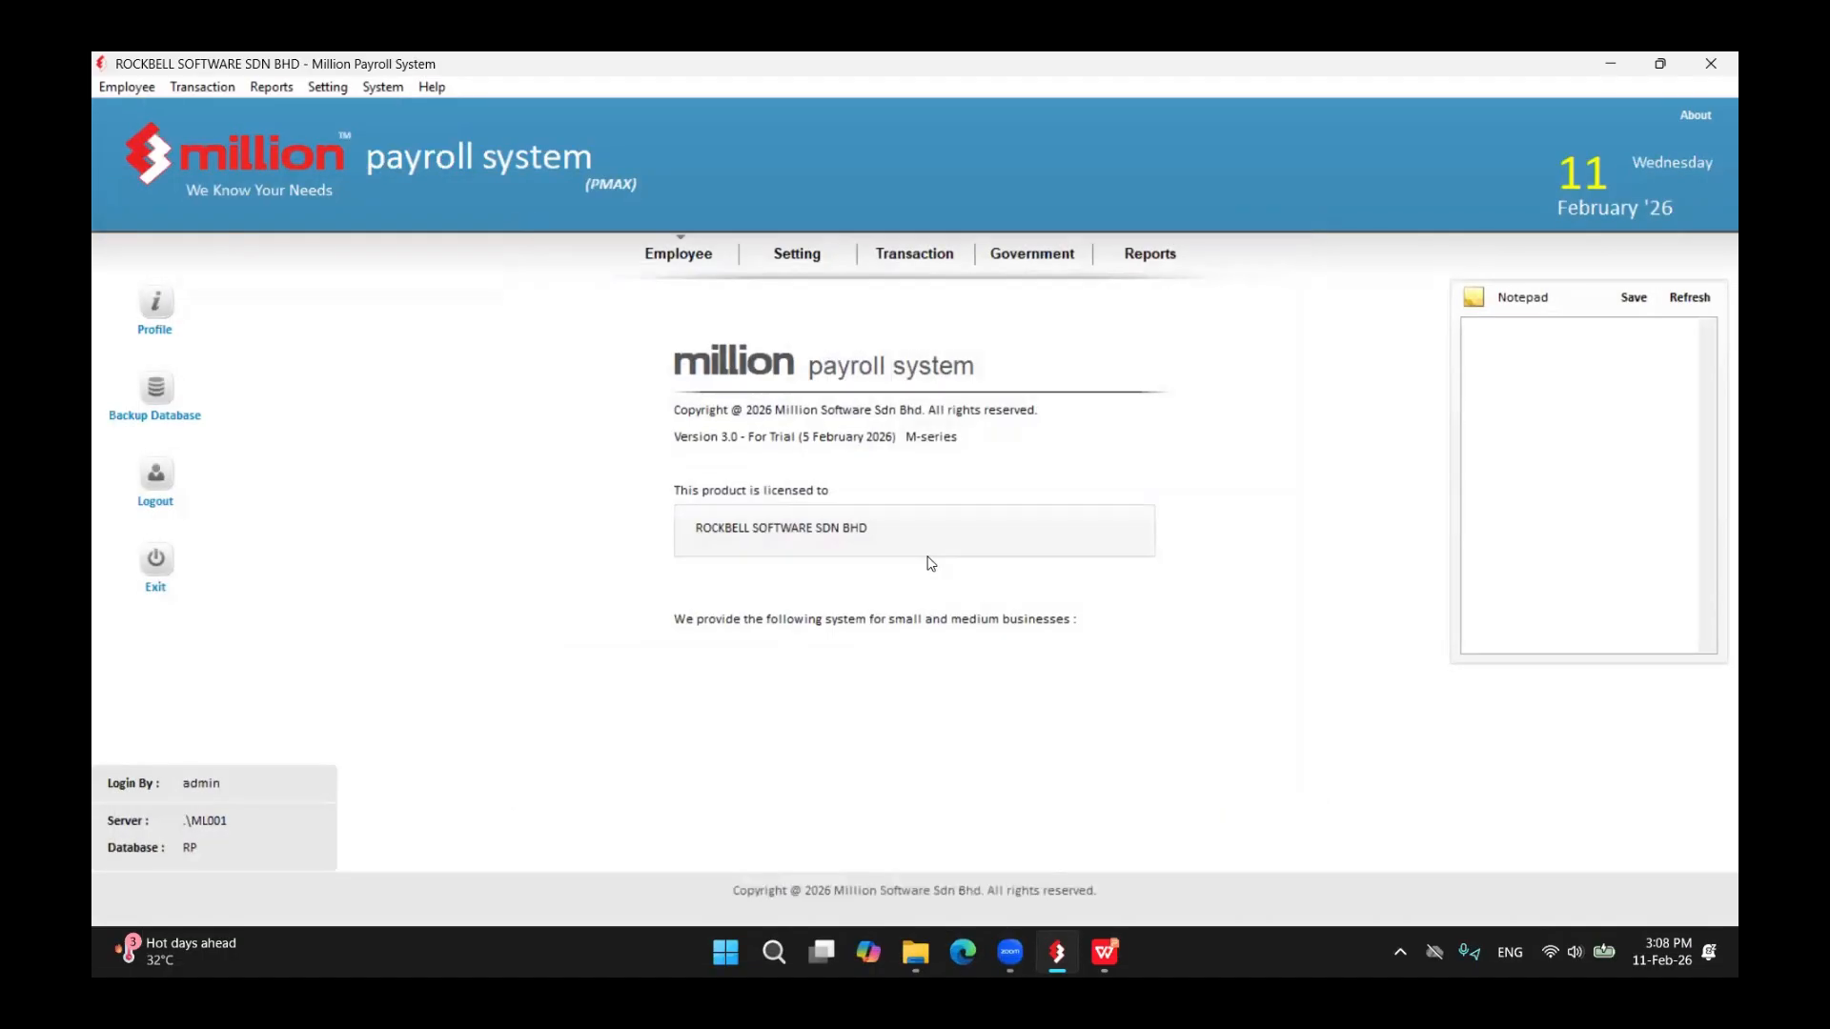
- In the first employee's employment details, enter 31/12/2025 as Date Resigned with reason Resignation, and leave without saving
{"action": "left_click", "coordinate": [136, 89]}
{"action": "left_click", "coordinate": [129, 112]}
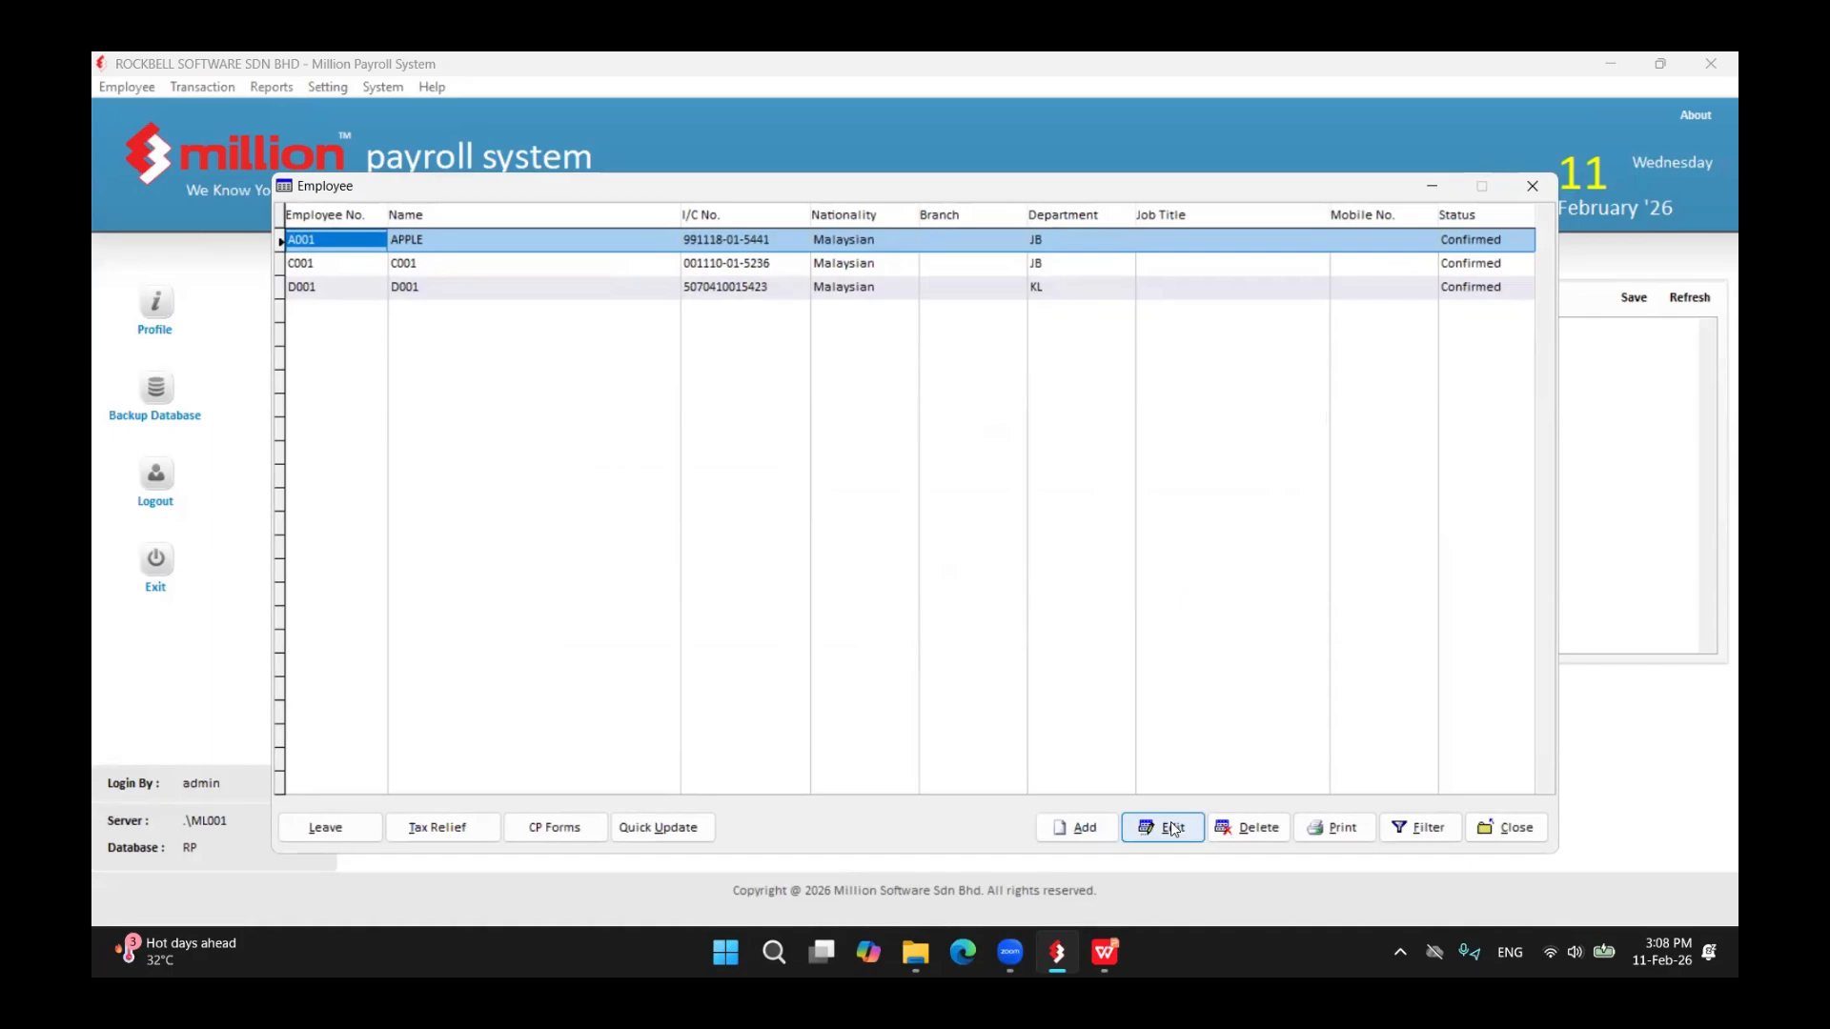
{"action": "left_click", "coordinate": [1175, 829]}
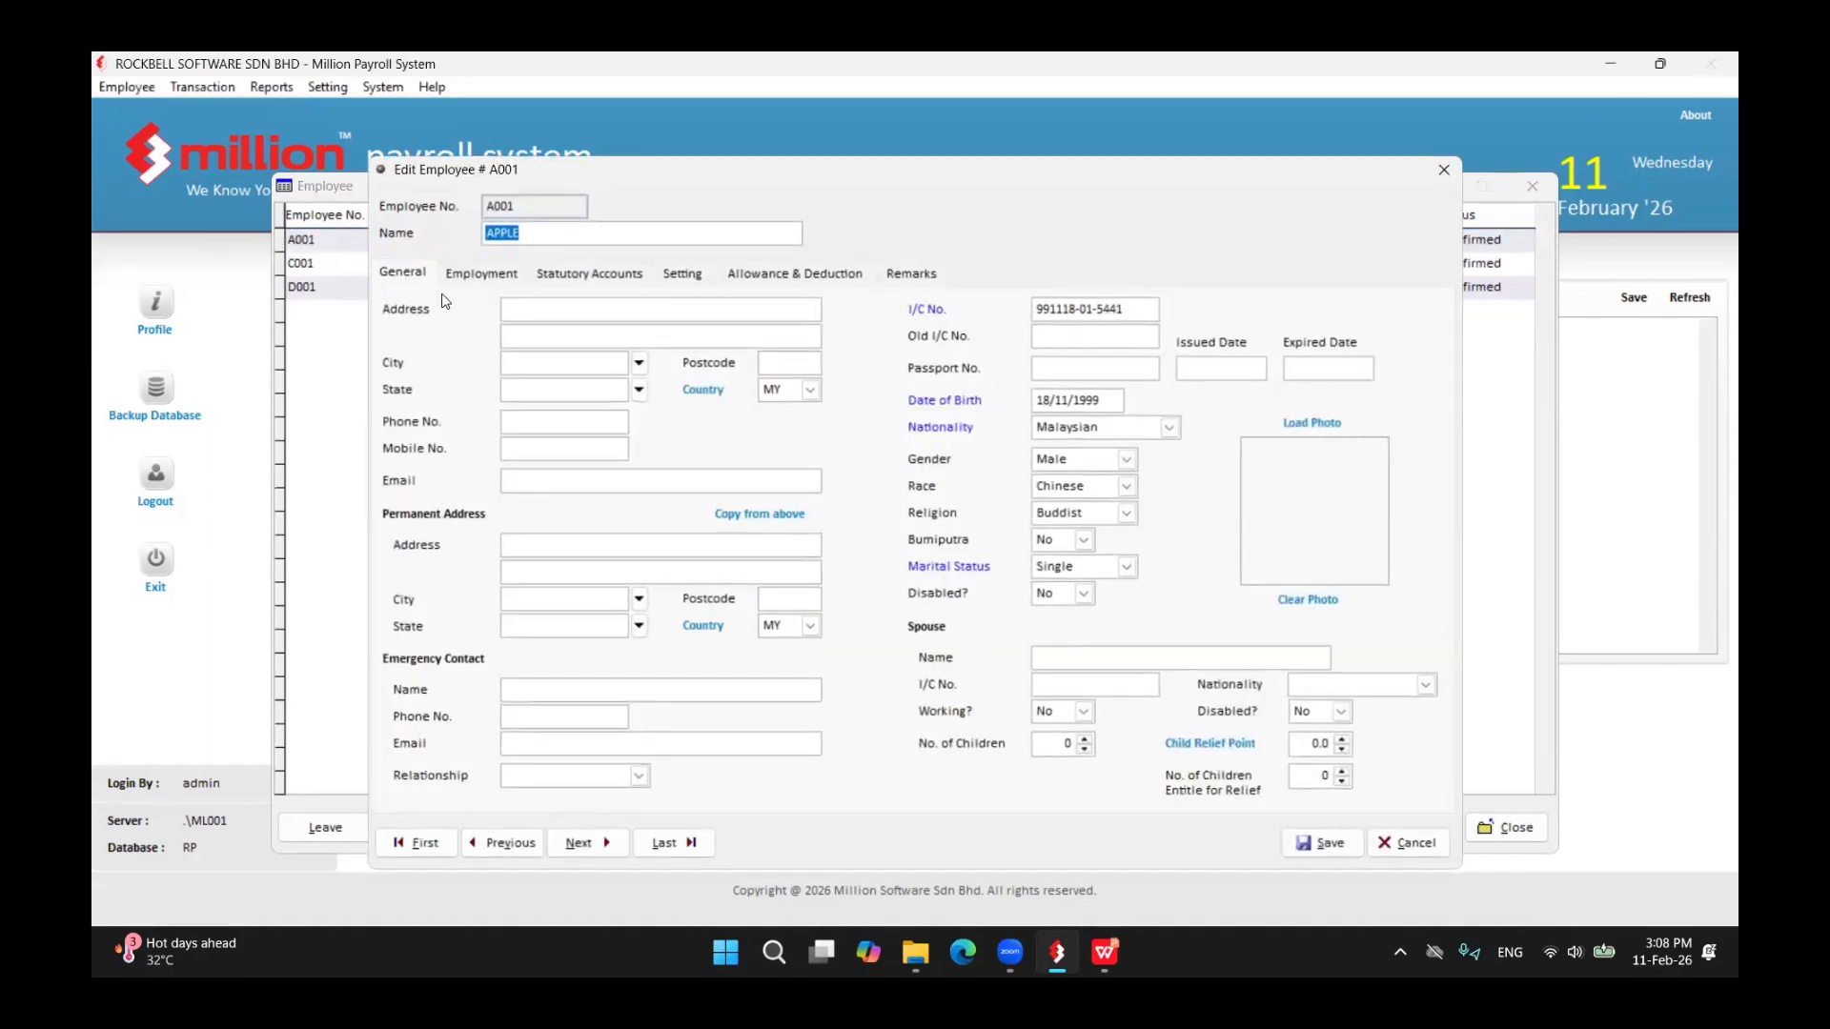
{"action": "left_click", "coordinate": [462, 274]}
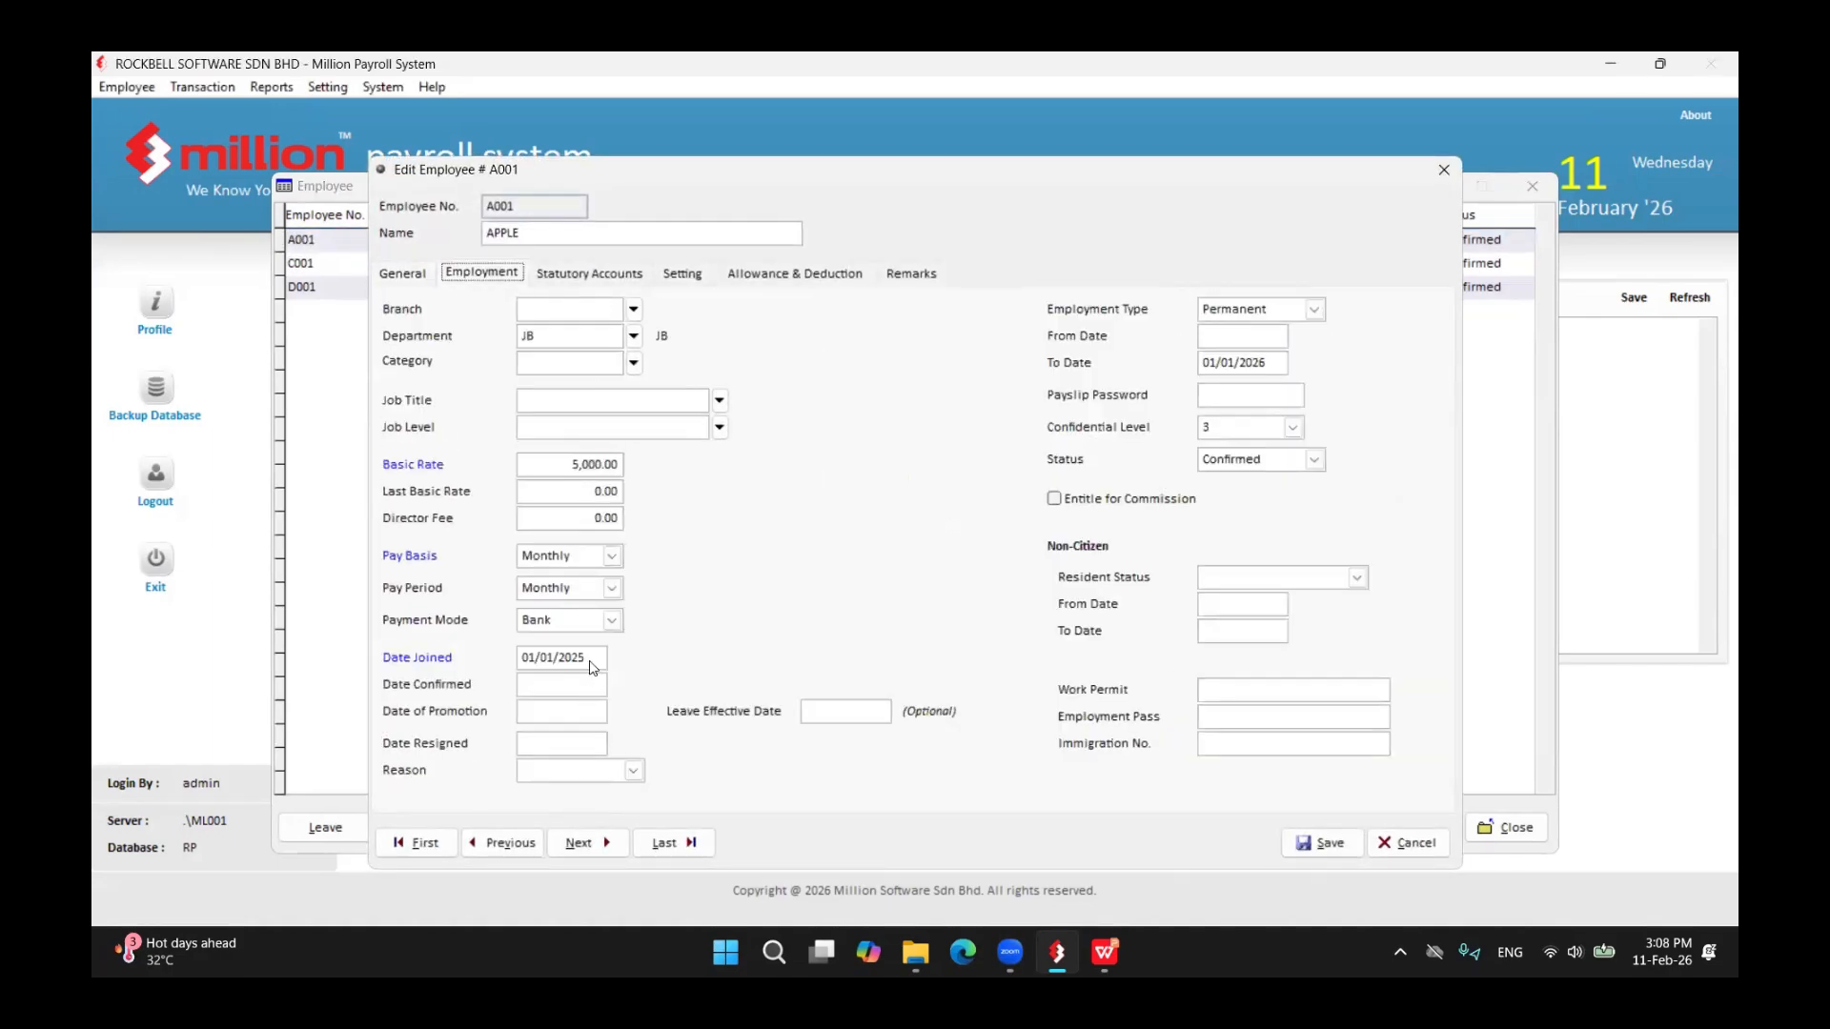
{"action": "left_click", "coordinate": [519, 750]}
{"action": "type", "text": "31122025"}
{"action": "left_click", "coordinate": [629, 770]}
{"action": "left_click", "coordinate": [572, 805]}
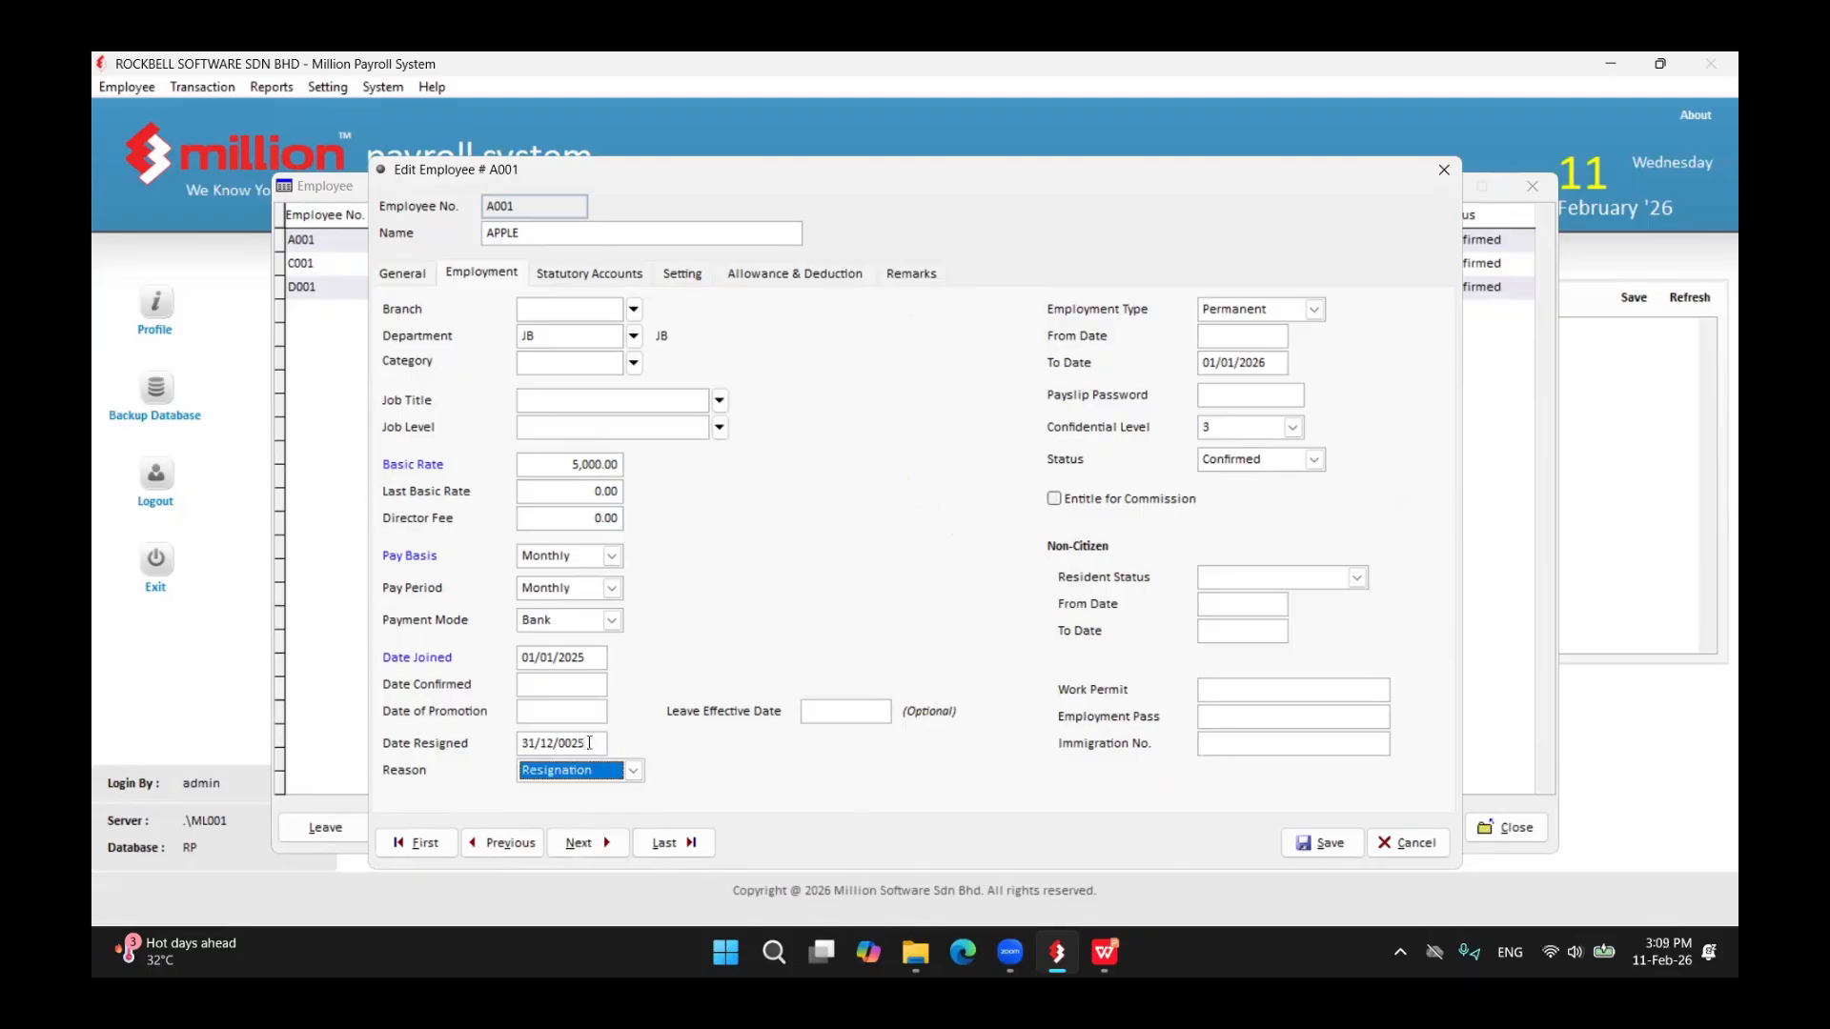
{"action": "left_click_drag", "start_coordinate": [600, 743], "coordinate": [557, 740]}
{"action": "type", "text": "/202"}
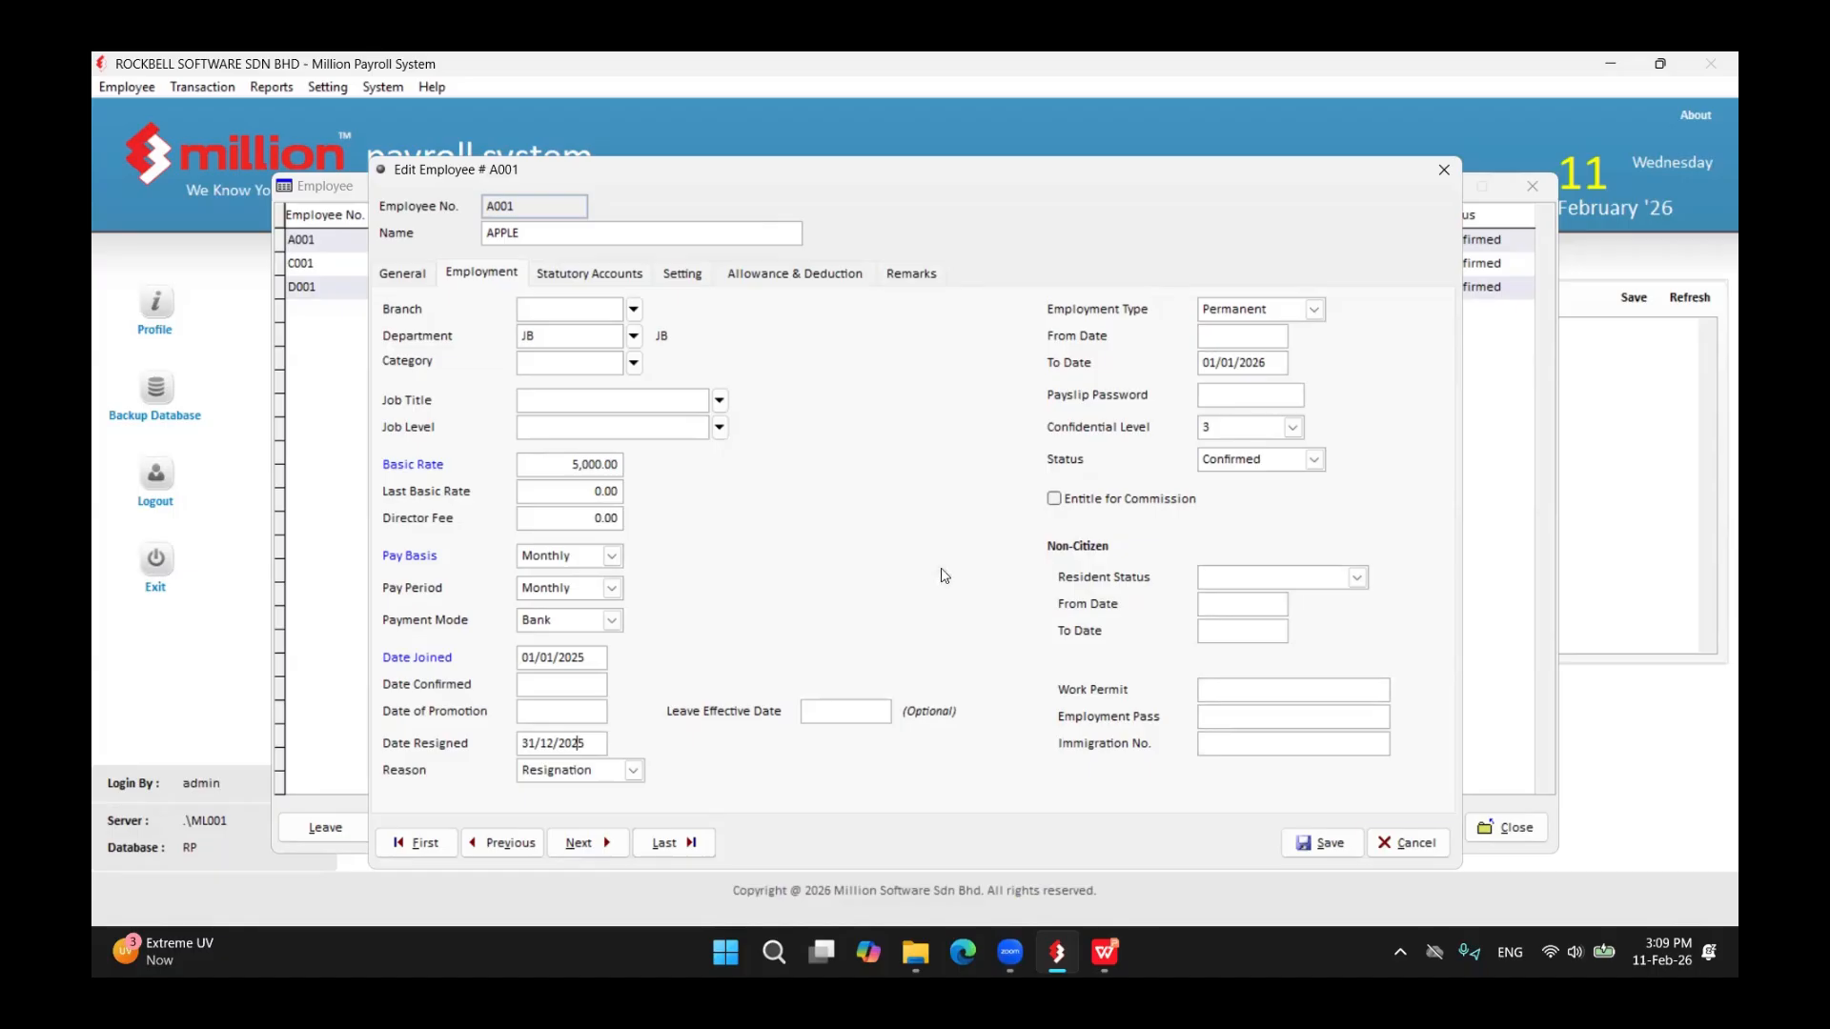
{"action": "key", "text": "Escape"}
{"action": "key", "text": "Escape"}
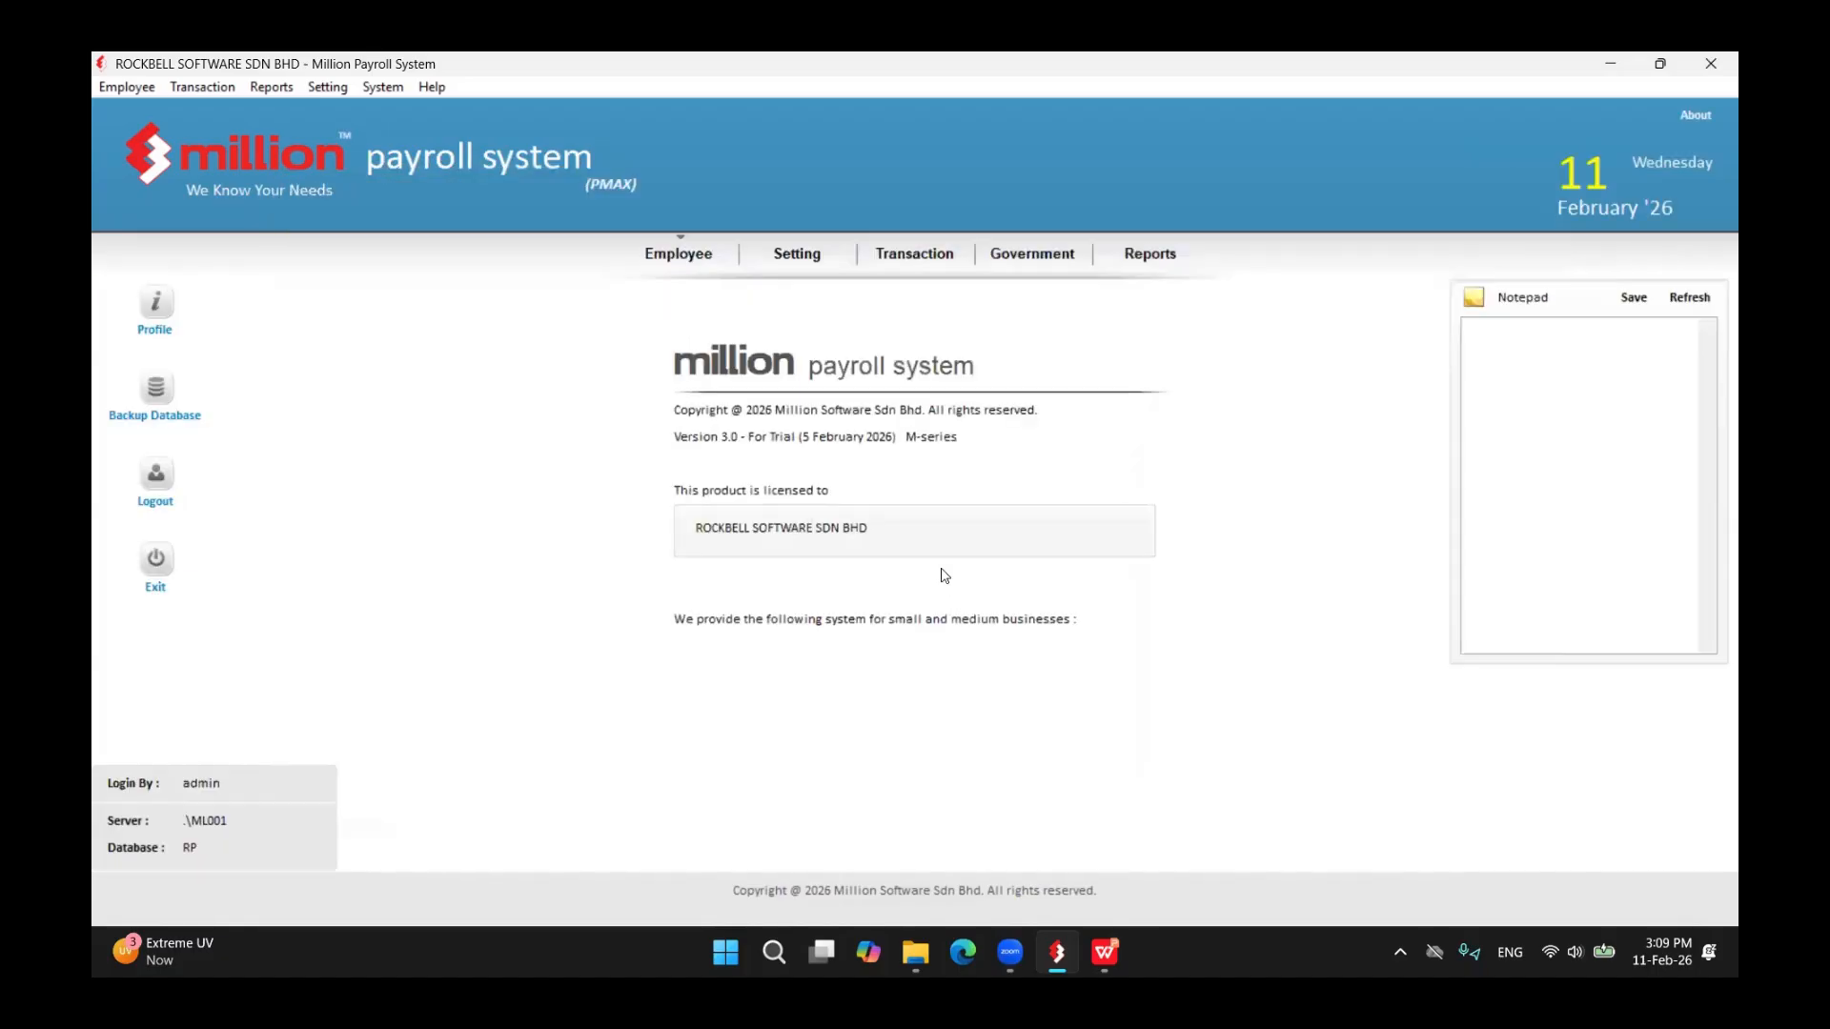
- Preview the CP 8A / EA Form report again and look through the form's lower sections
{"action": "left_click", "coordinate": [280, 89]}
{"action": "left_click", "coordinate": [298, 145]}
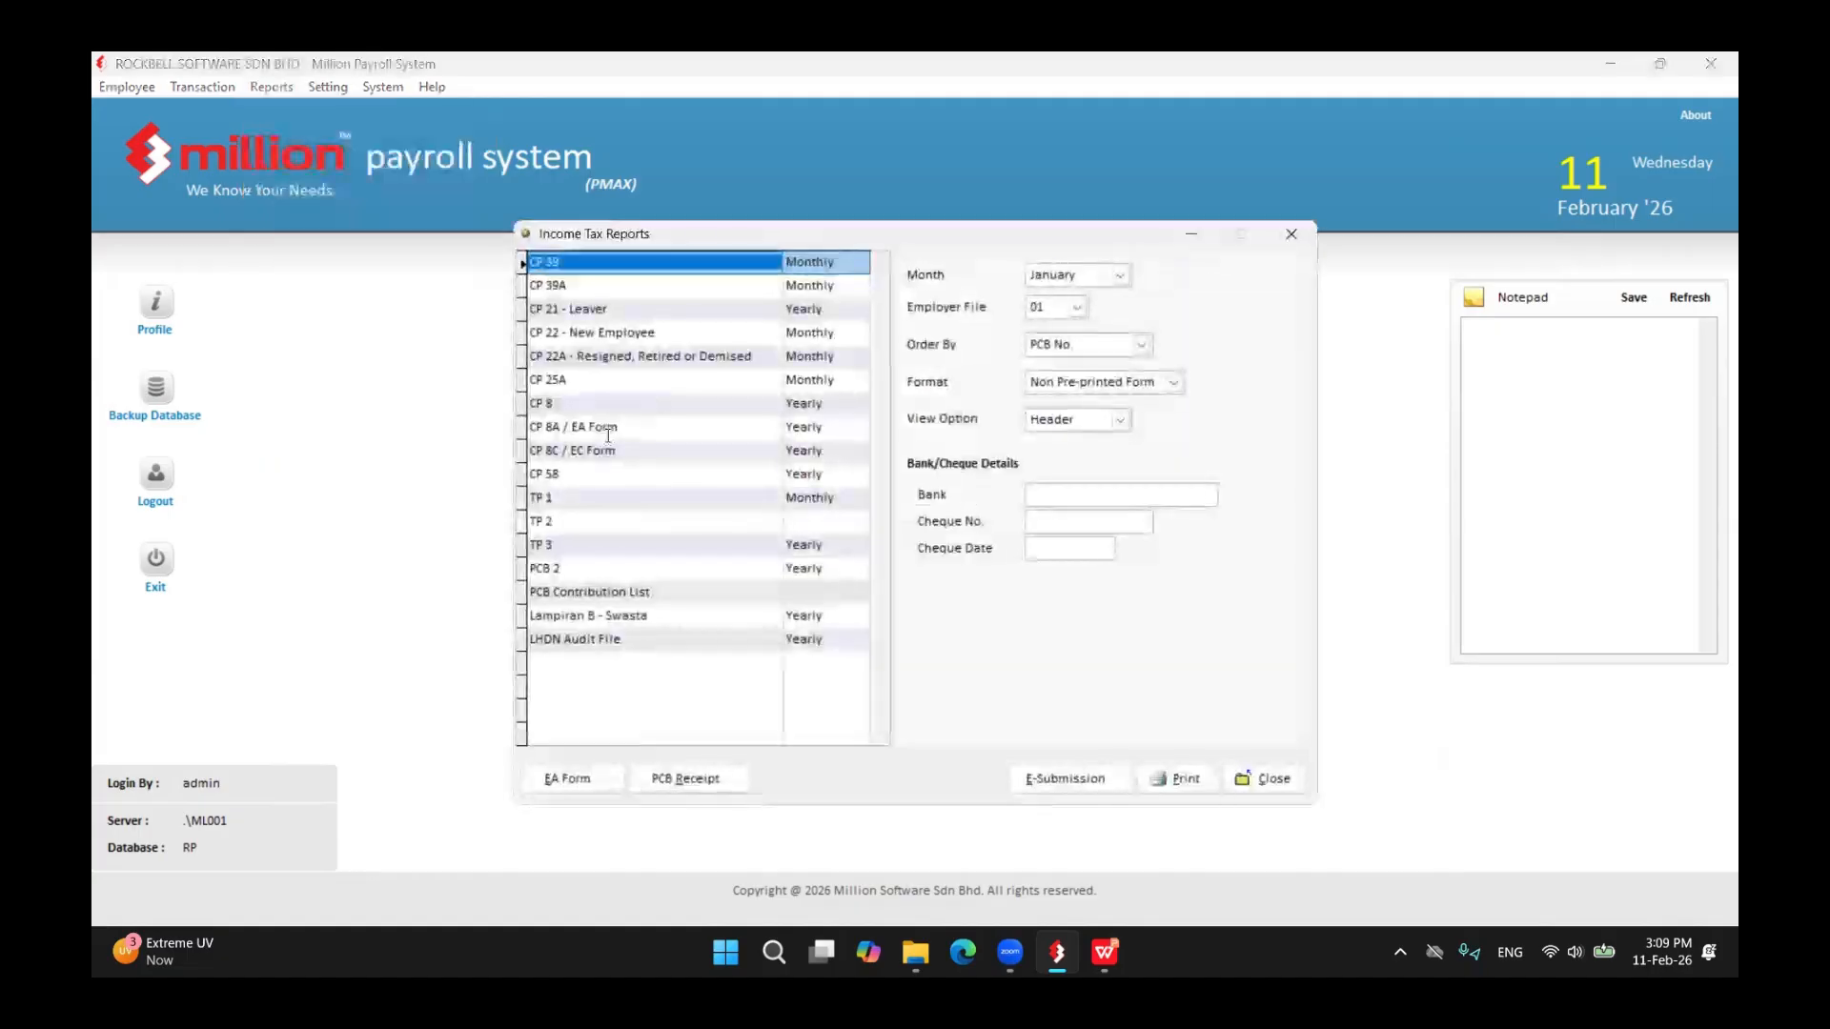
{"action": "left_click", "coordinate": [608, 436]}
{"action": "left_click", "coordinate": [1178, 778]}
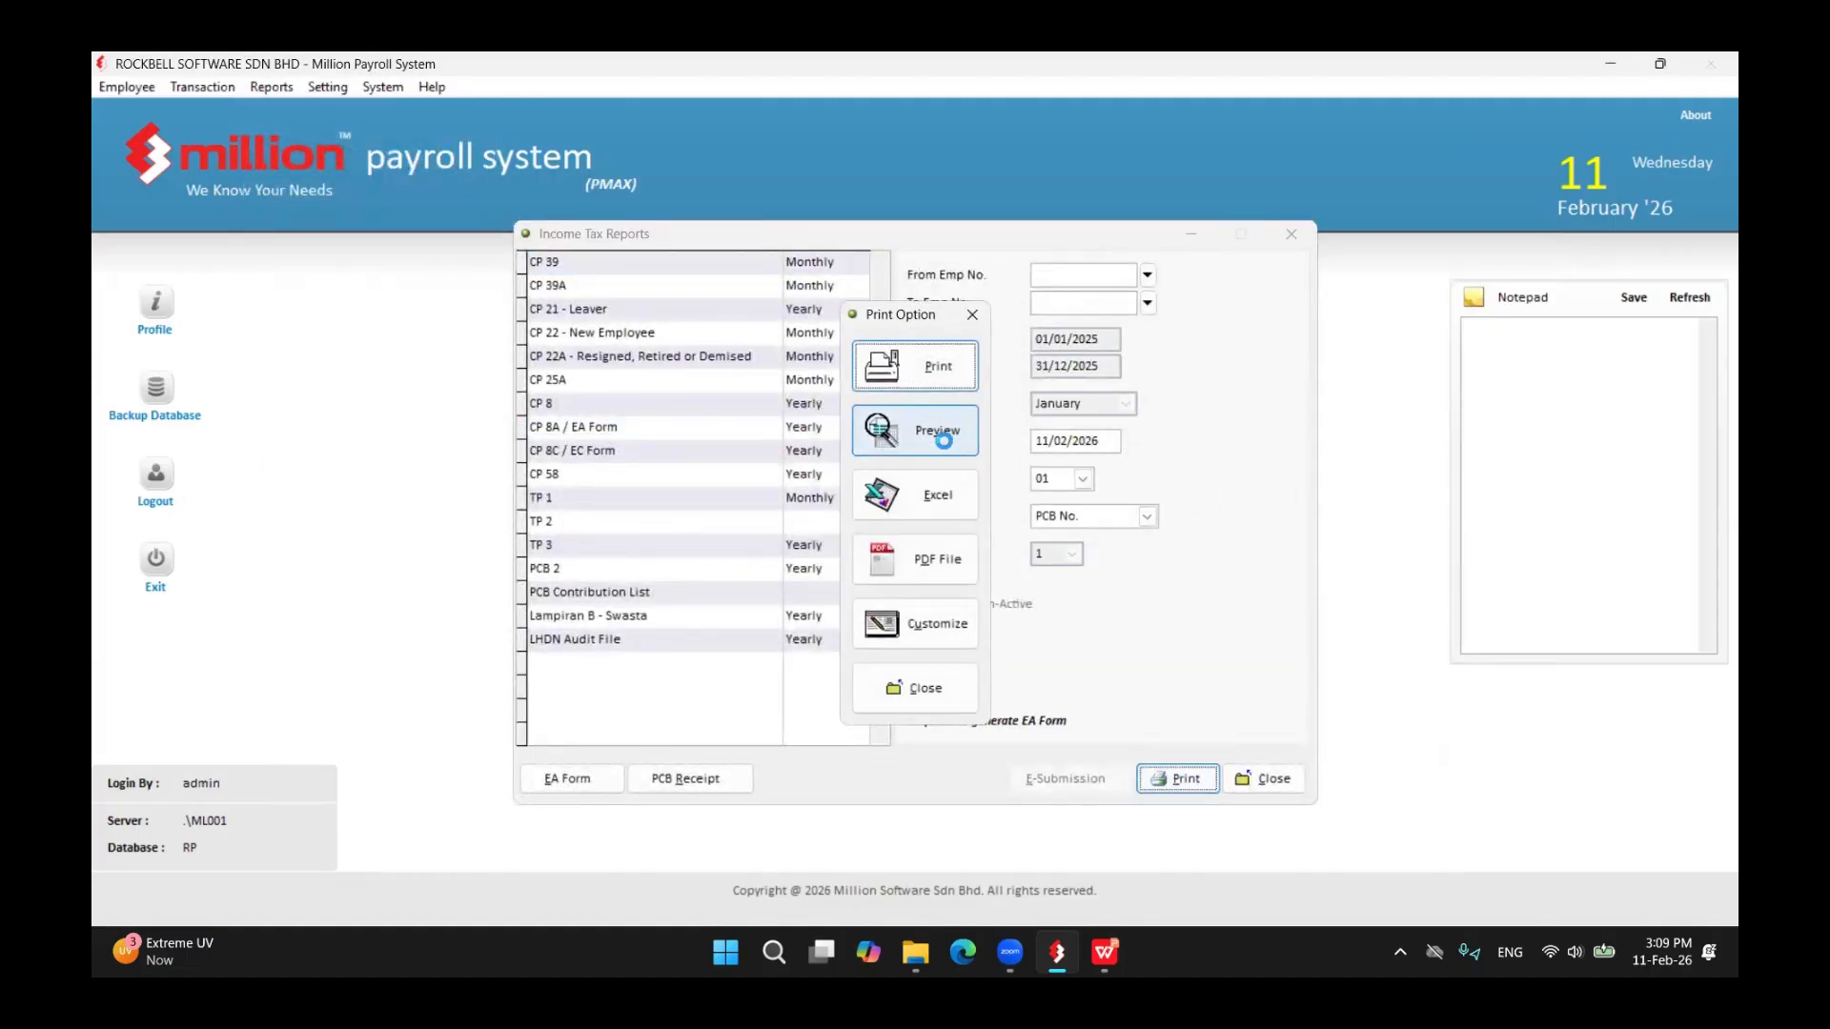
{"action": "left_click", "coordinate": [941, 433]}
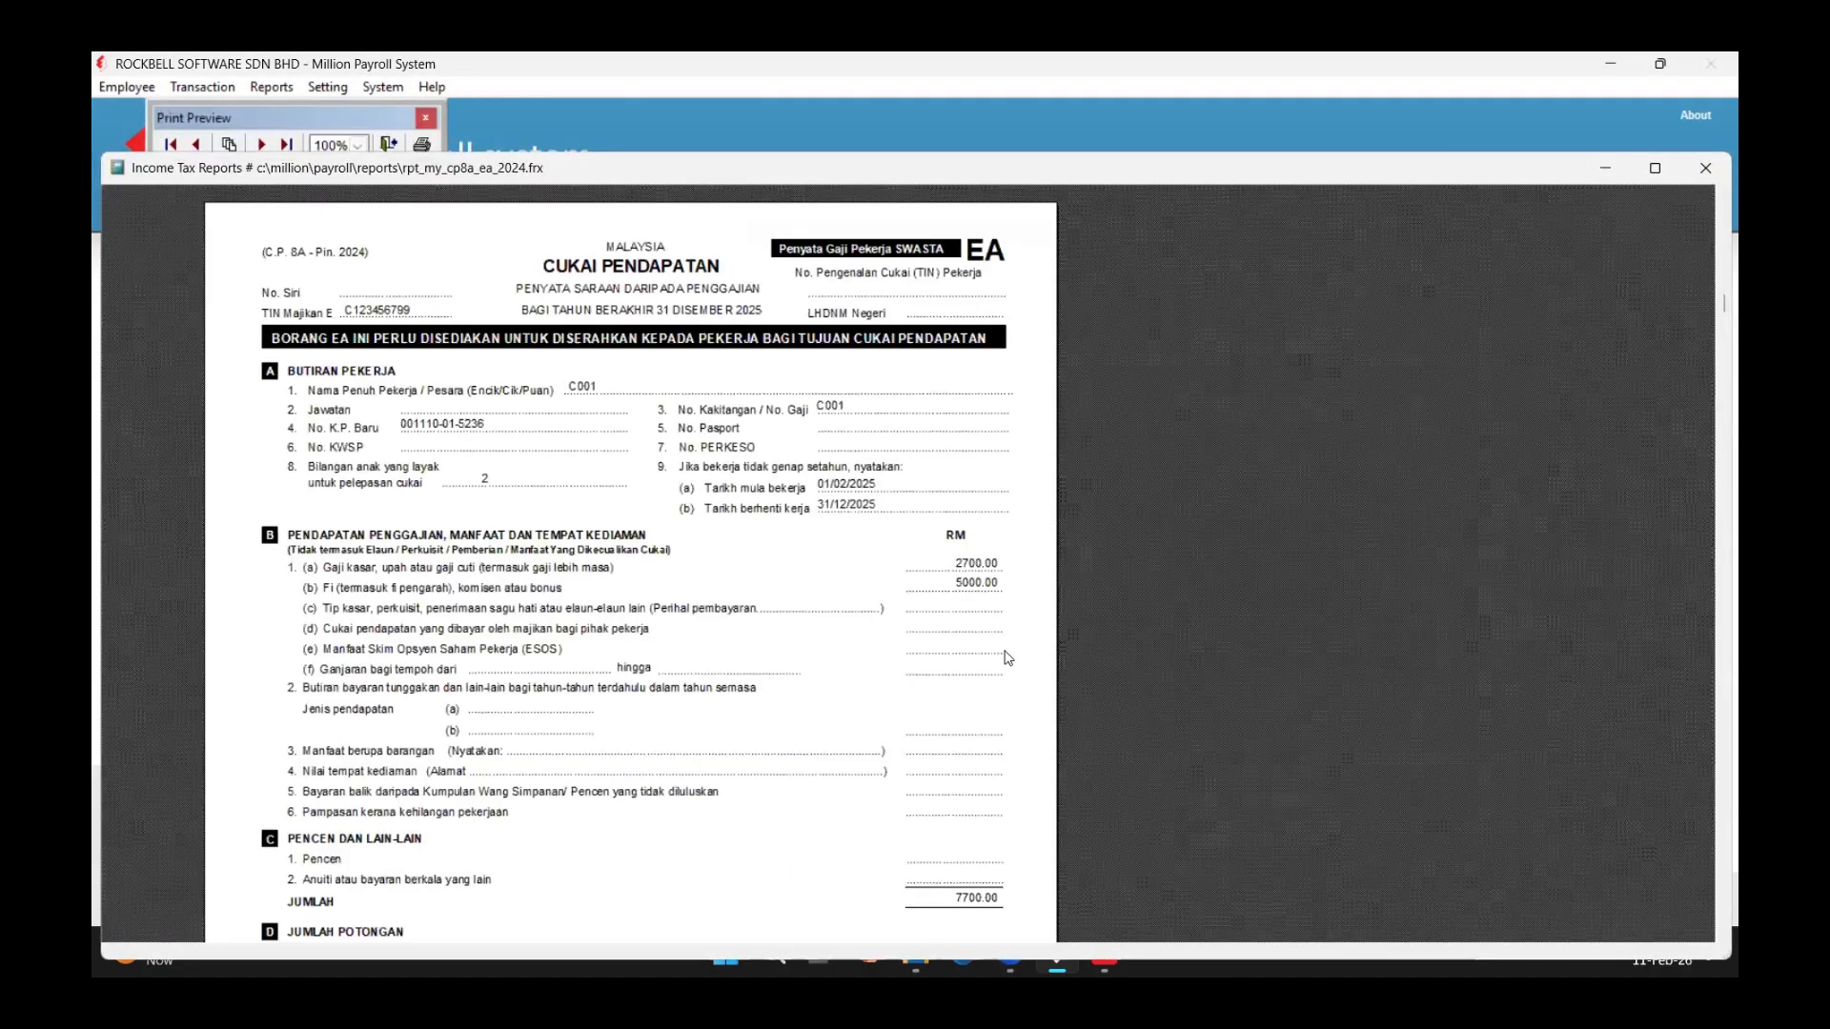
{"action": "scroll", "coordinate": [882, 740], "scroll_direction": "down", "scroll_amount": 5}
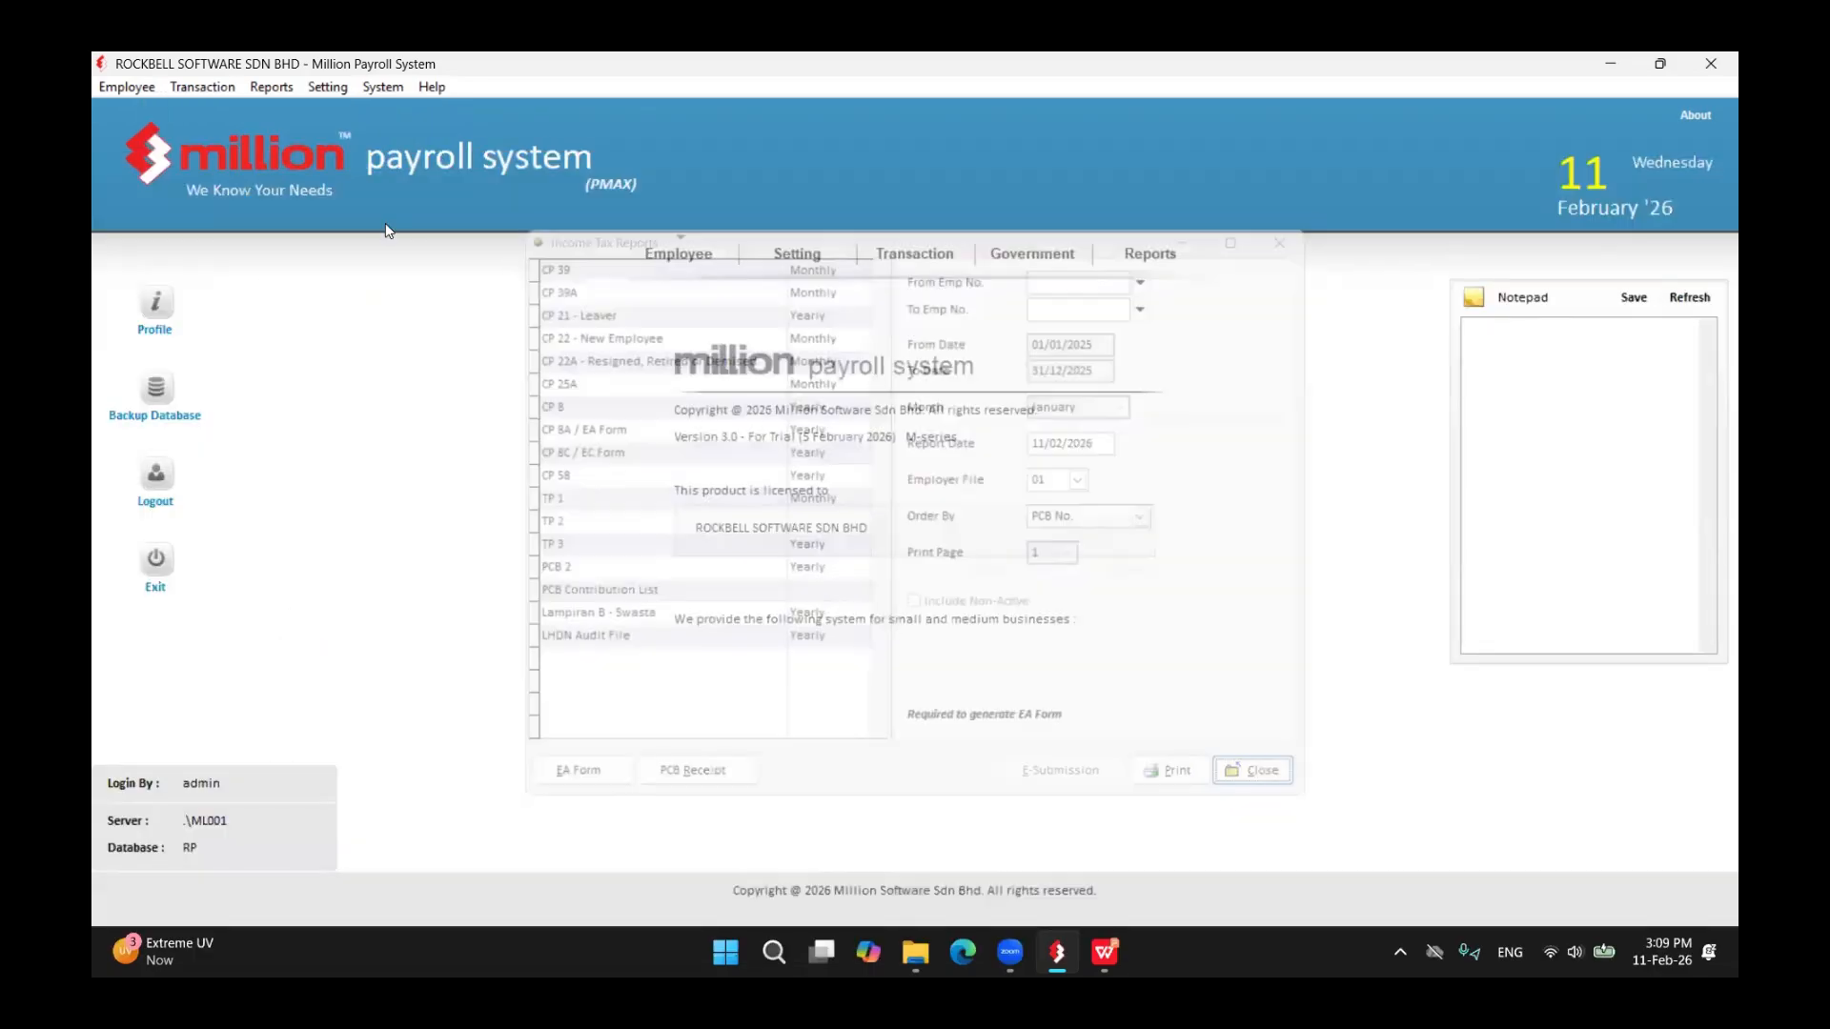
- Examine the Income Tax employer file number and person in charge in the Organisation Setting, and close the statutory settings unchanged
{"action": "left_click", "coordinate": [327, 87]}
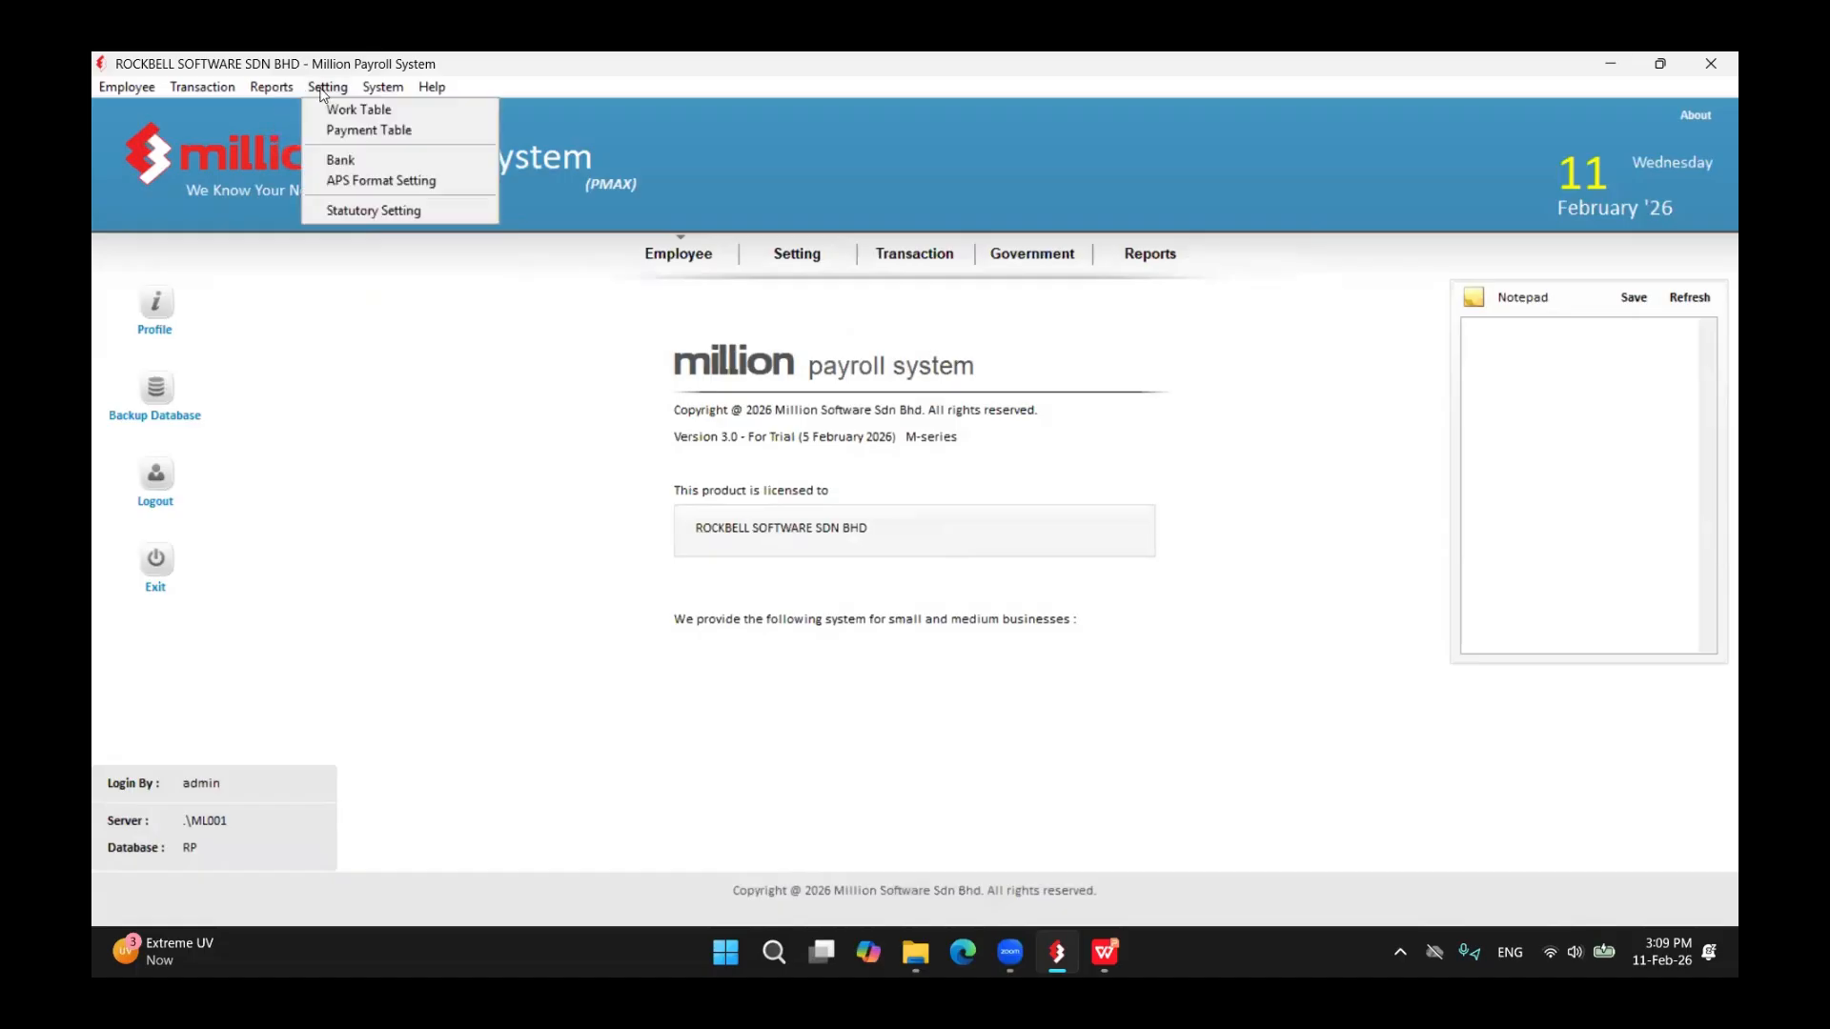
{"action": "left_click", "coordinate": [371, 209]}
{"action": "left_click", "coordinate": [198, 428]}
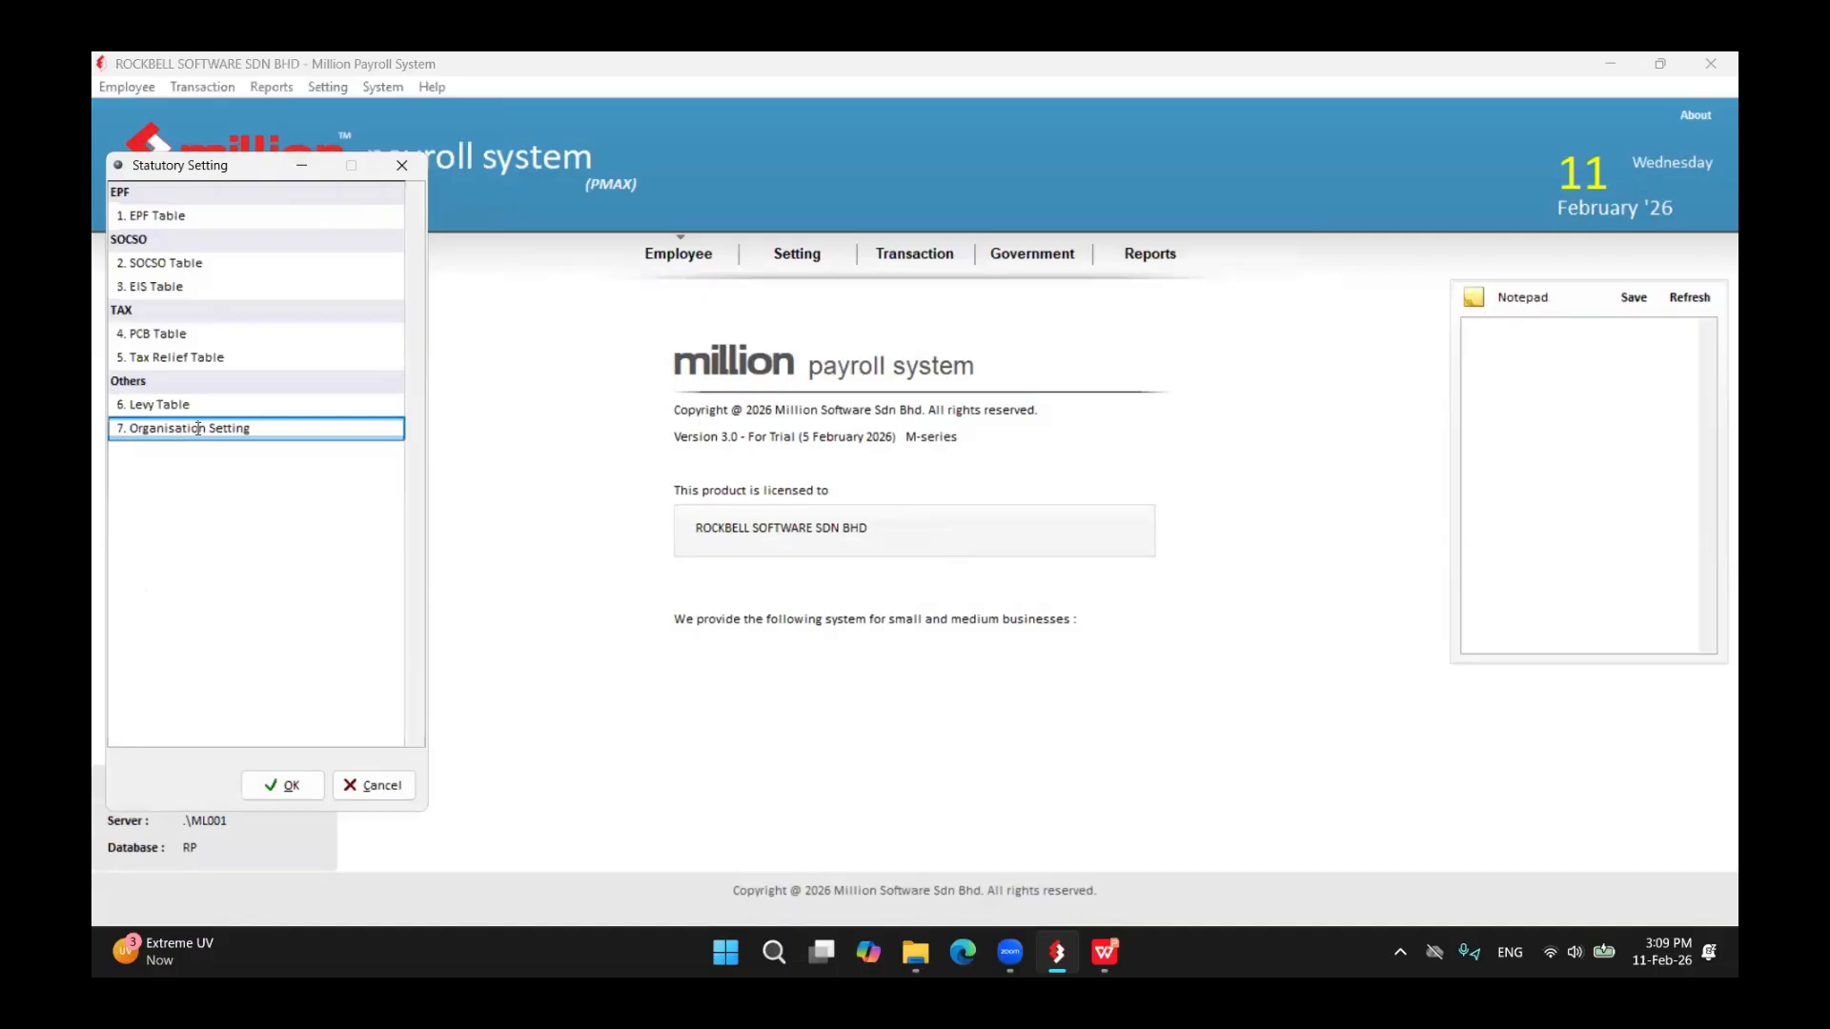
{"action": "left_click", "coordinate": [291, 790]}
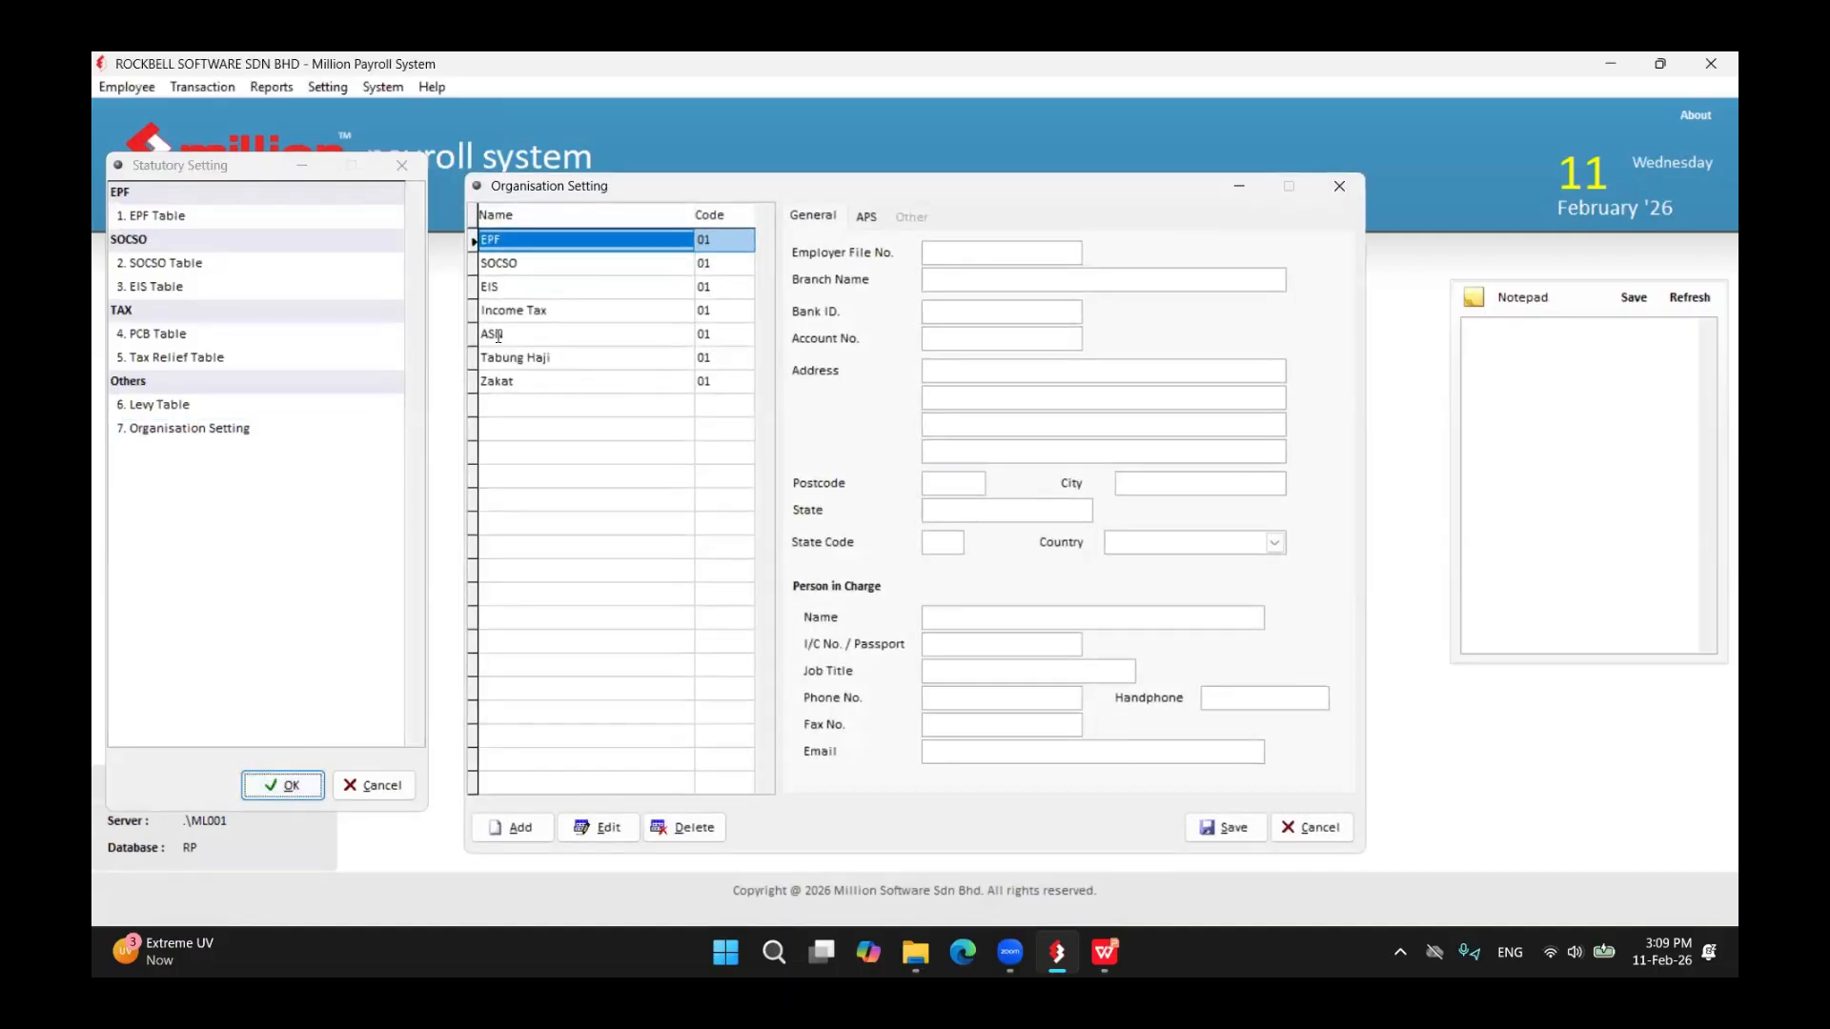
{"action": "left_click", "coordinate": [532, 311]}
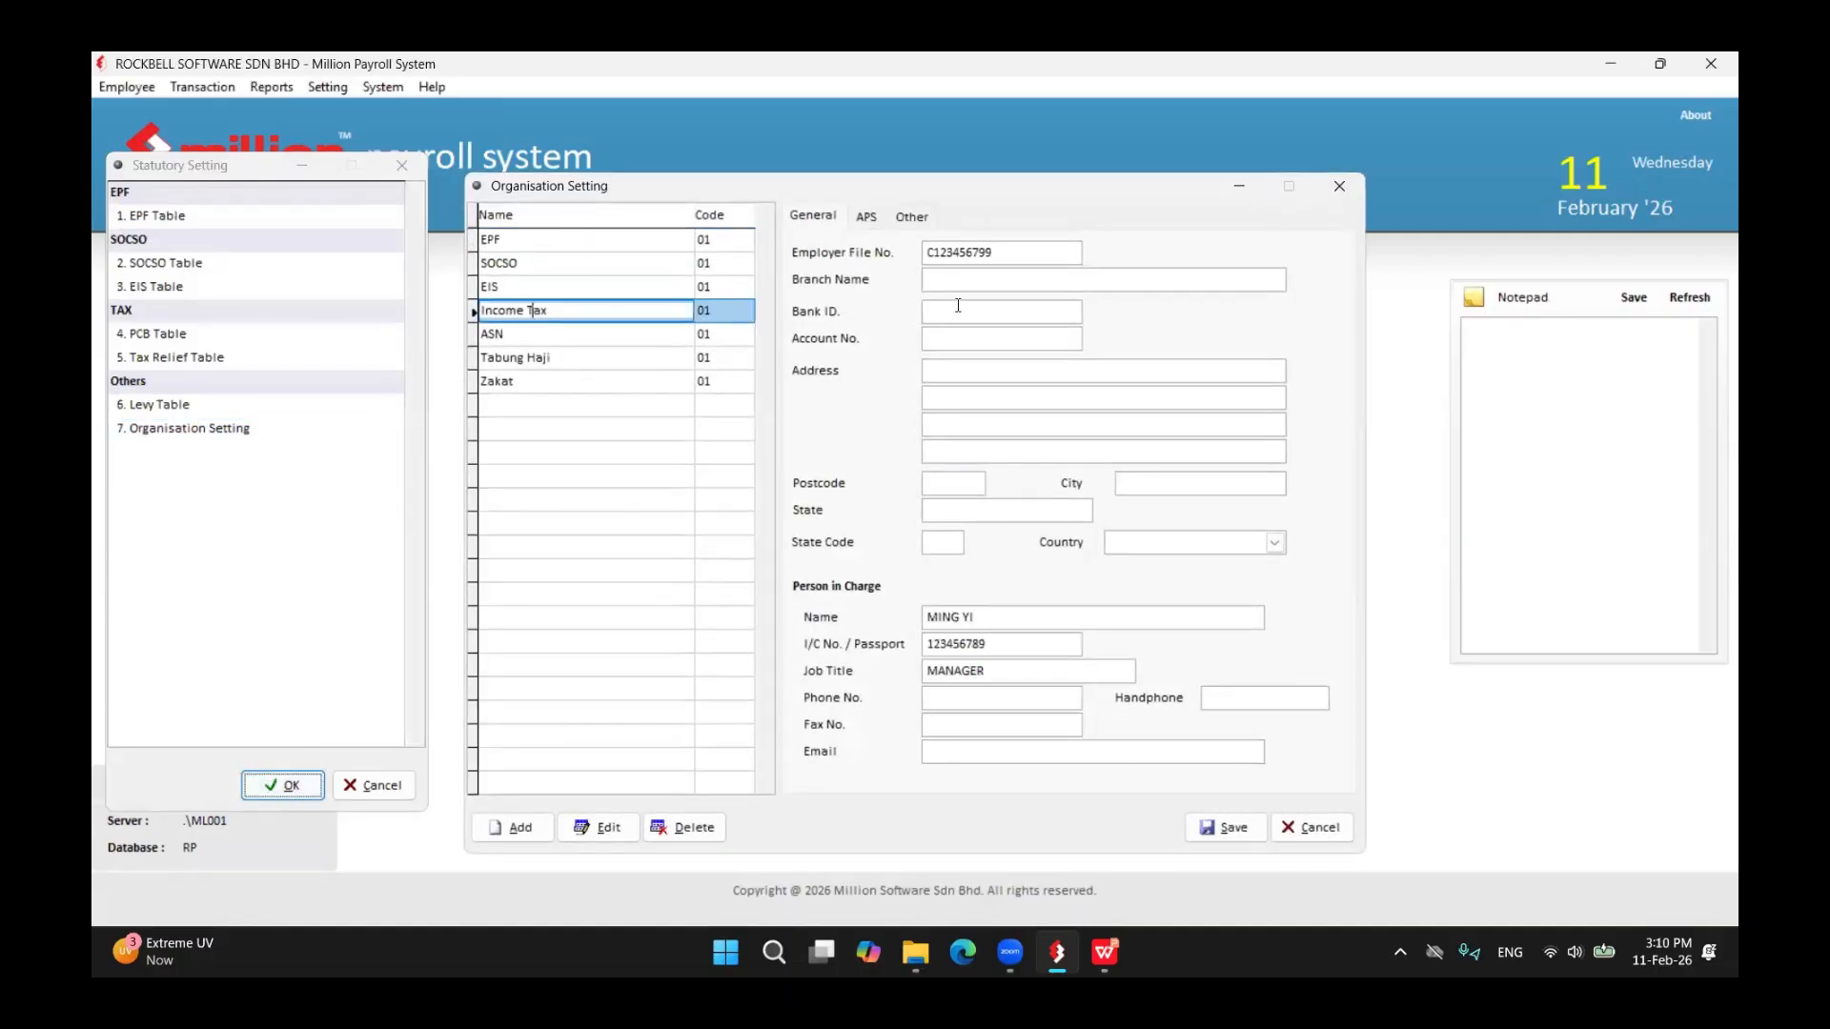
{"action": "left_click_drag", "start_coordinate": [996, 250], "coordinate": [918, 248]}
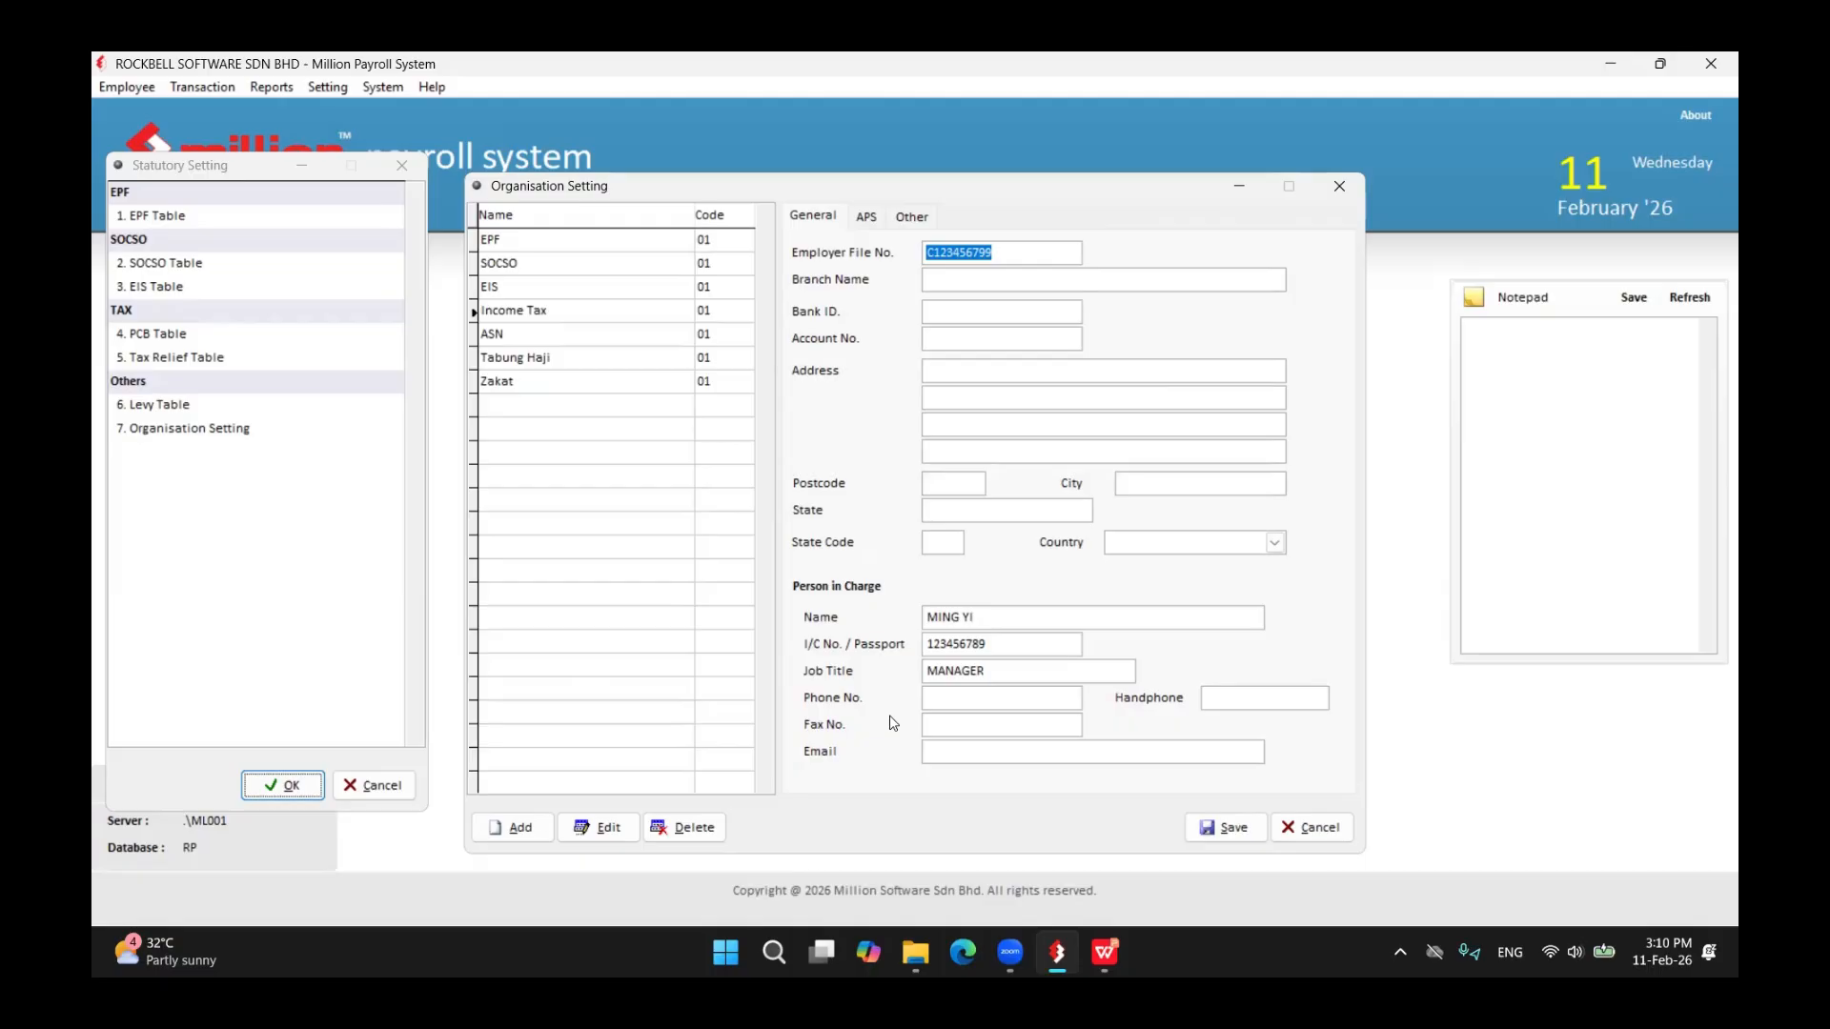
{"action": "key", "text": "Escape"}
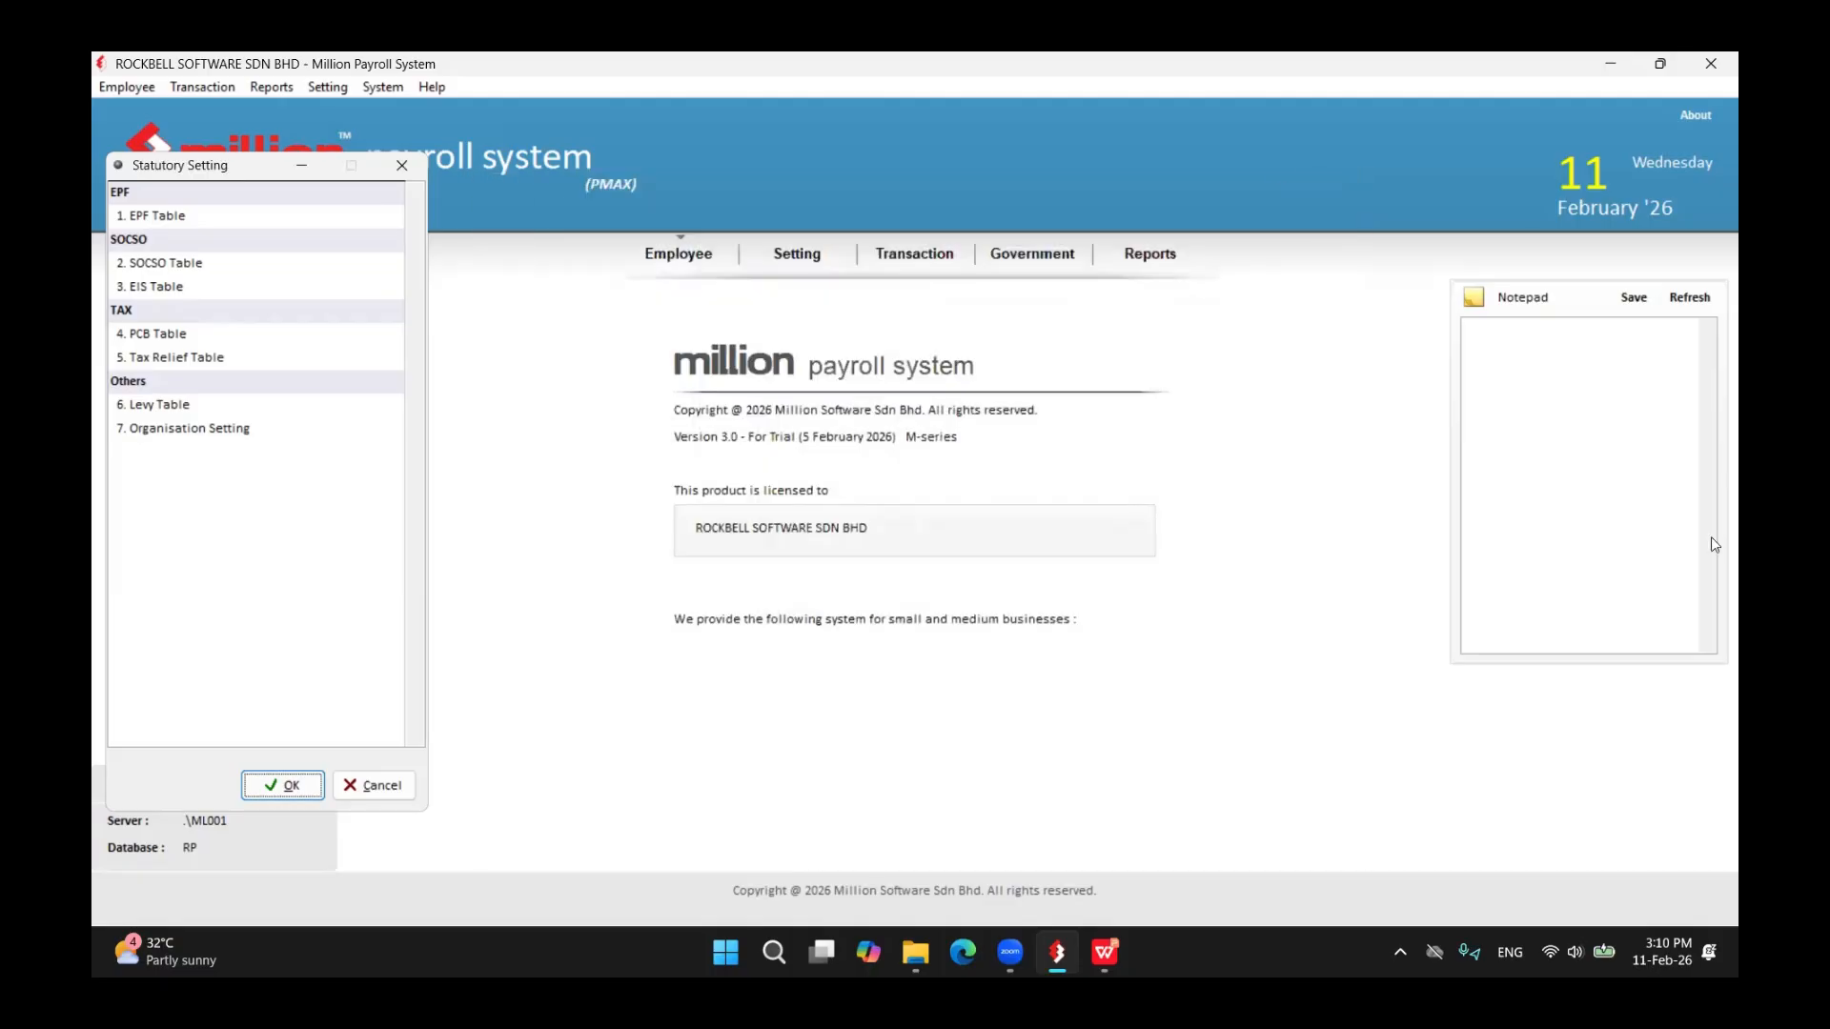
{"action": "key", "text": "Escape"}
- Preview the CP 8A / EA Form from the income tax reports, check the employer details at its end, and return to the report list
{"action": "left_click", "coordinate": [271, 88]}
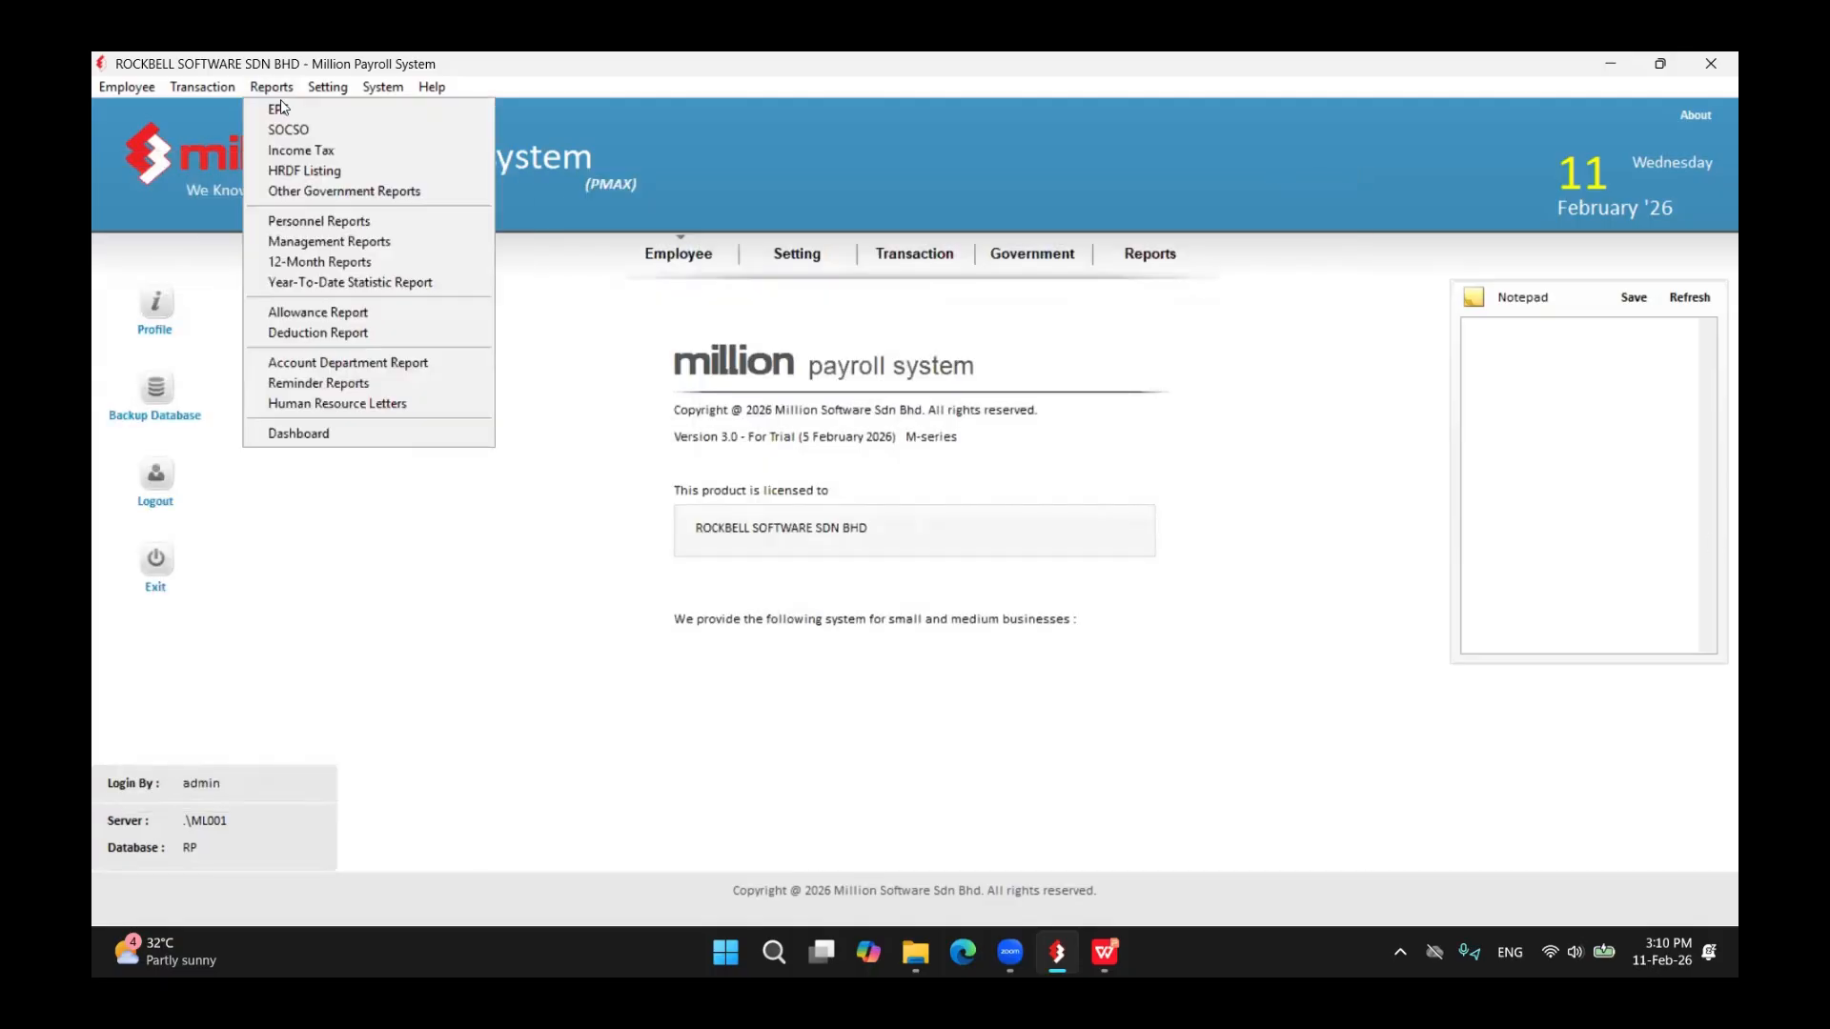
{"action": "left_click", "coordinate": [307, 151]}
{"action": "left_click", "coordinate": [1177, 778]}
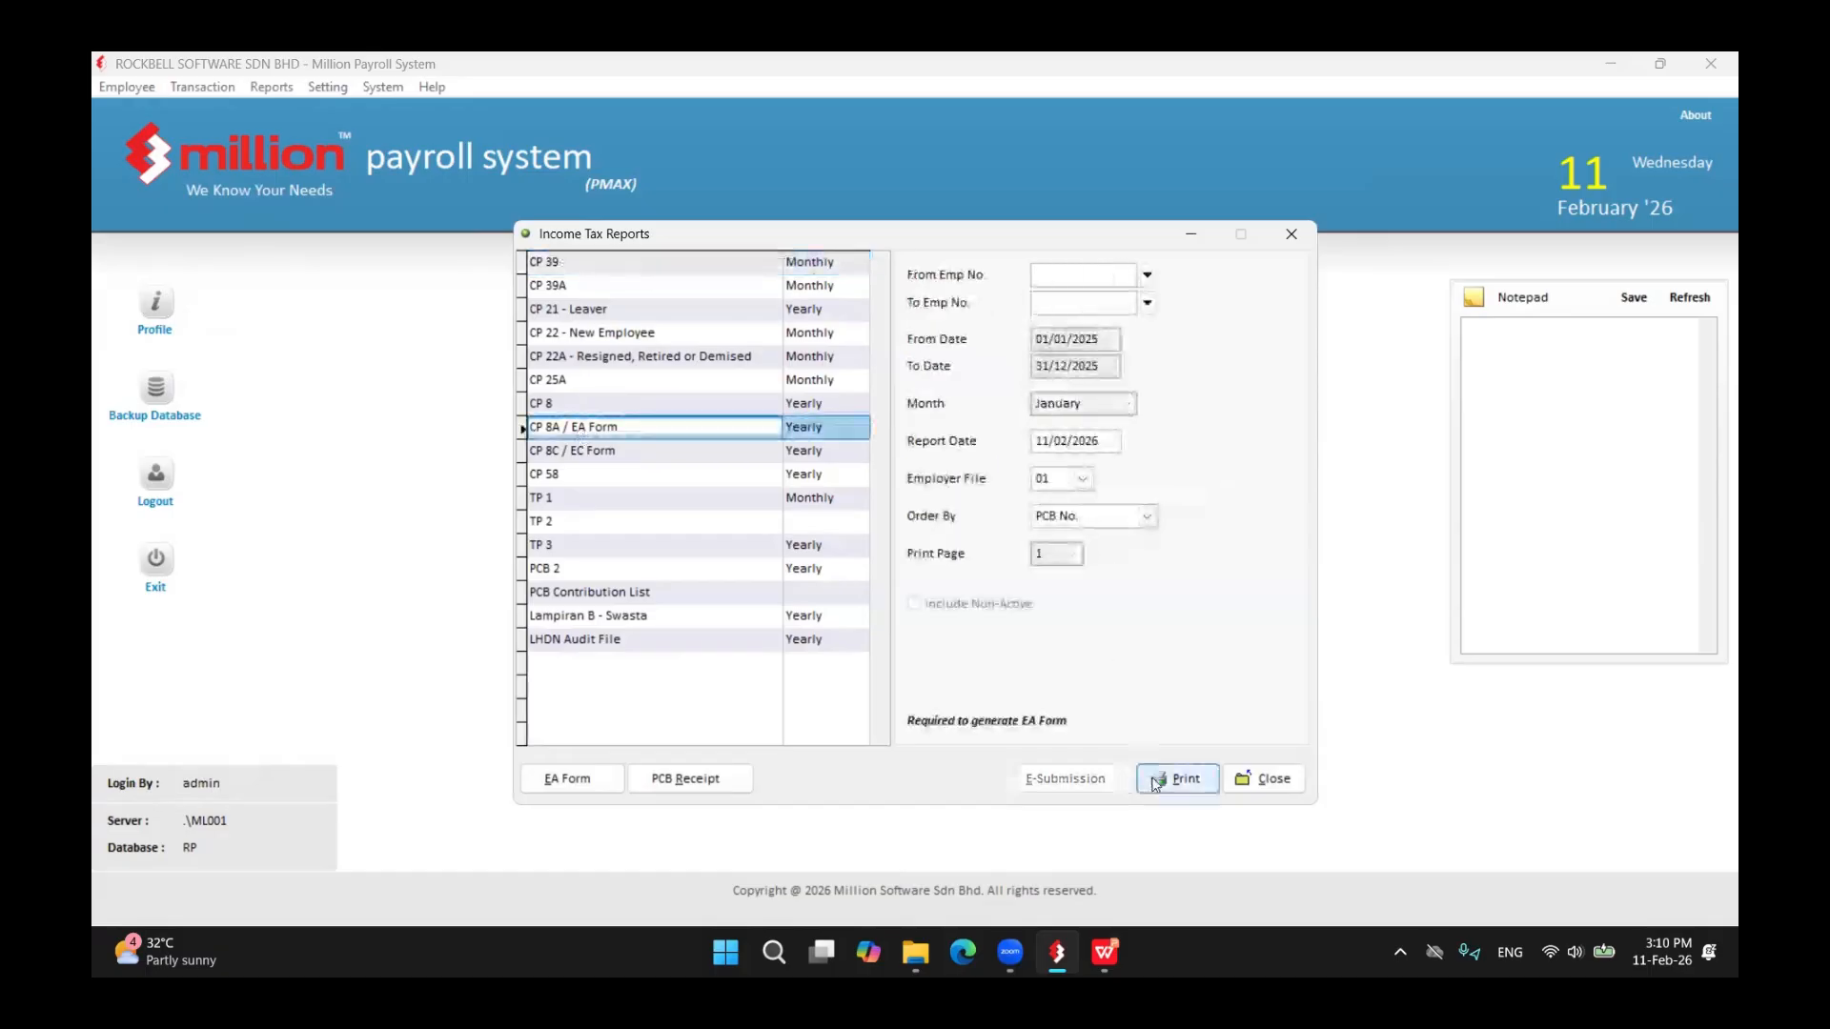
{"action": "left_click", "coordinate": [933, 429]}
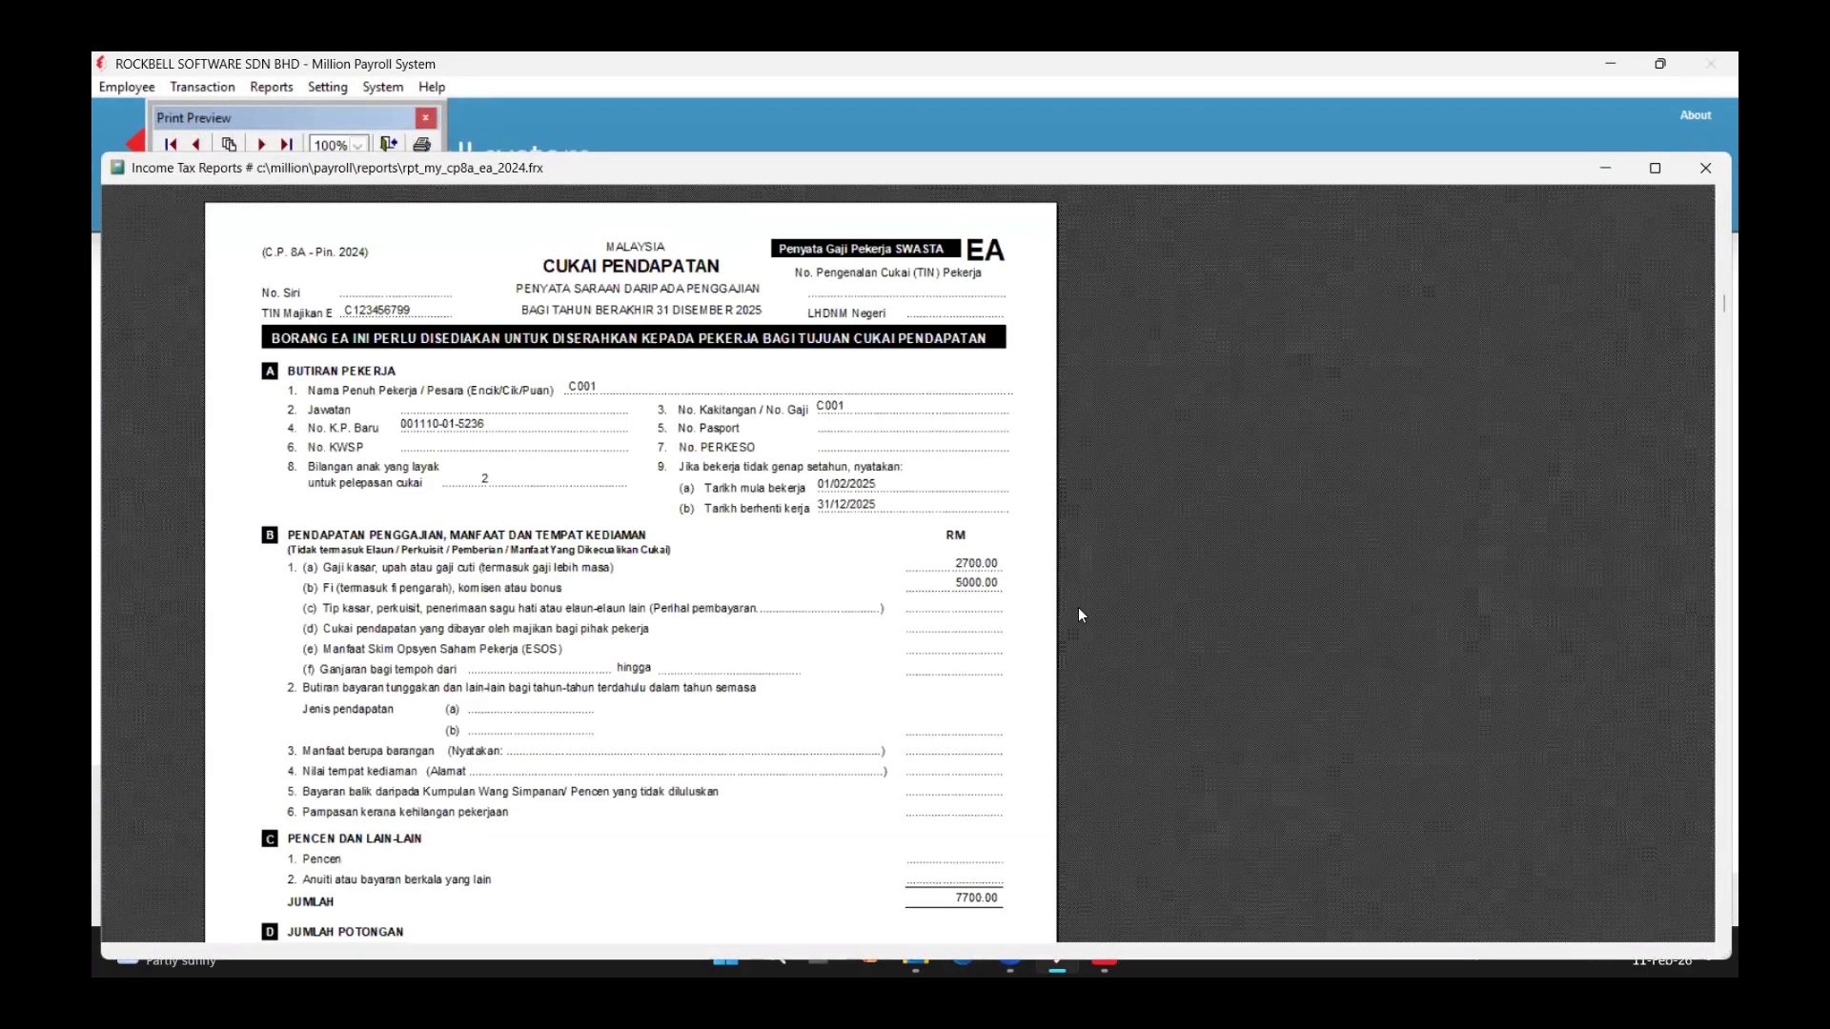
{"action": "scroll", "coordinate": [762, 688], "scroll_direction": "down", "scroll_amount": 10}
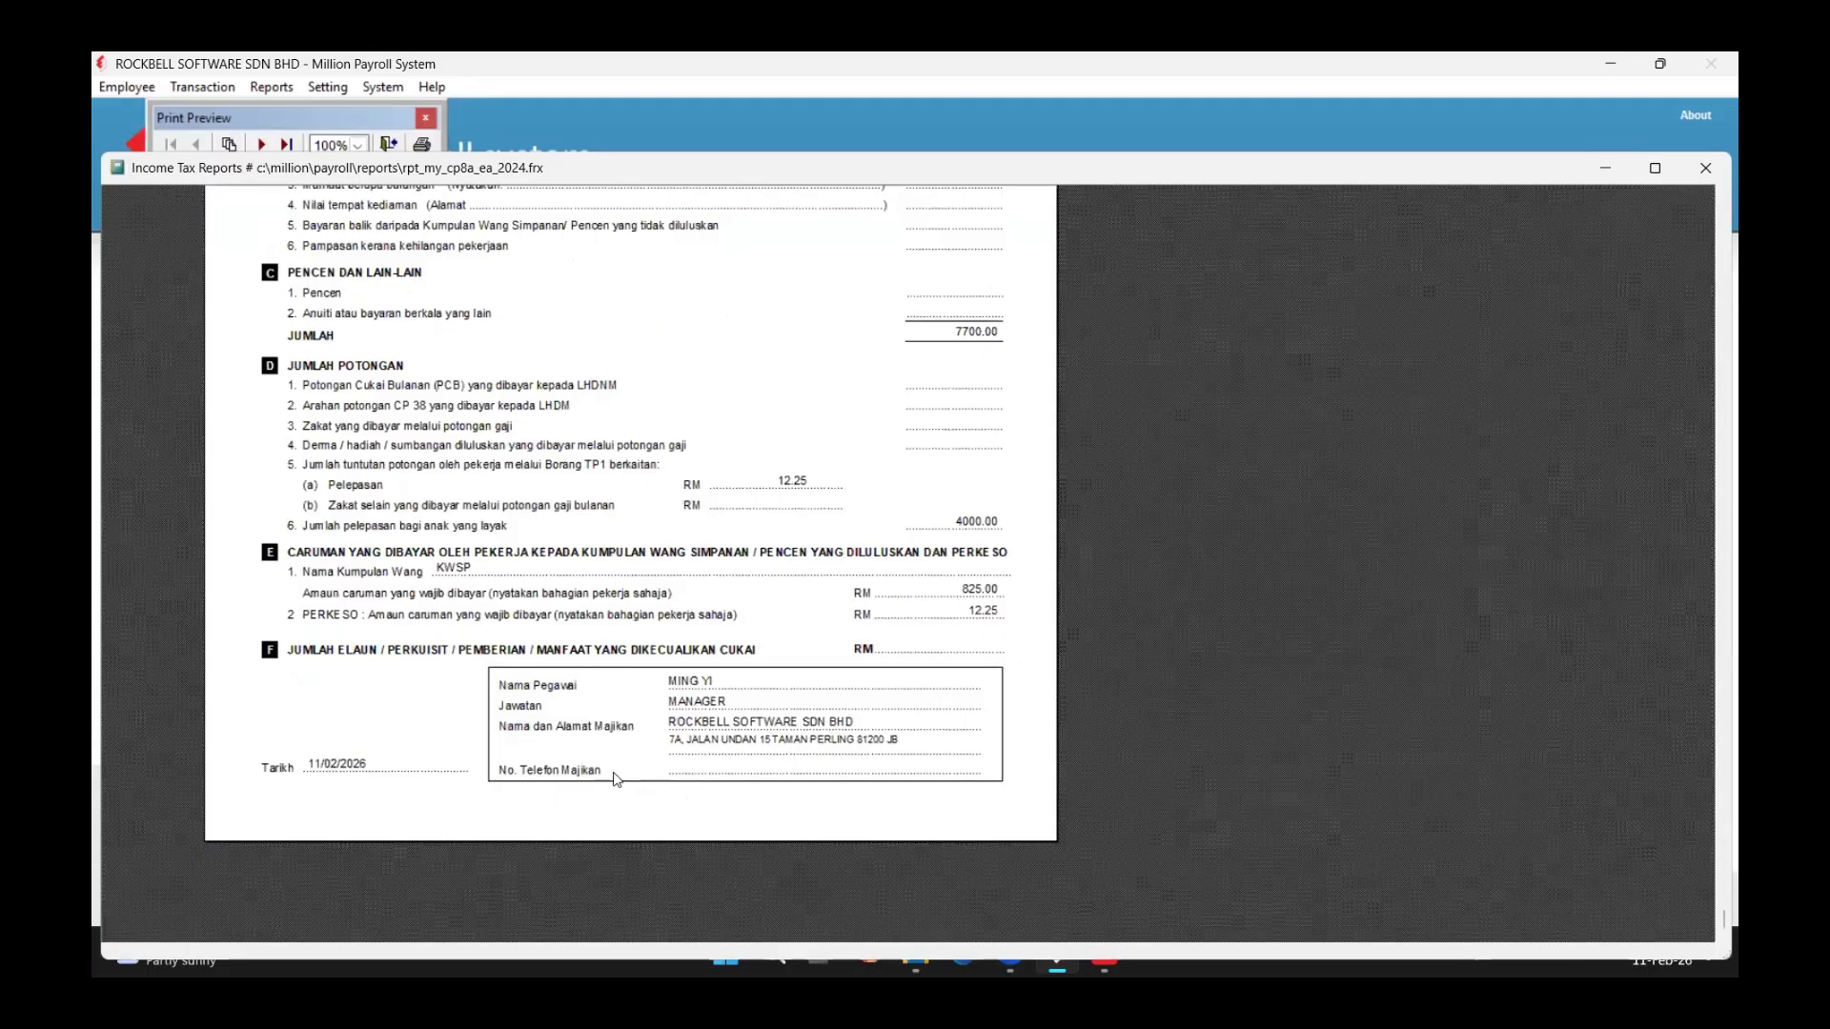
{"action": "key", "text": "Escape"}
{"action": "key", "text": "Escape"}
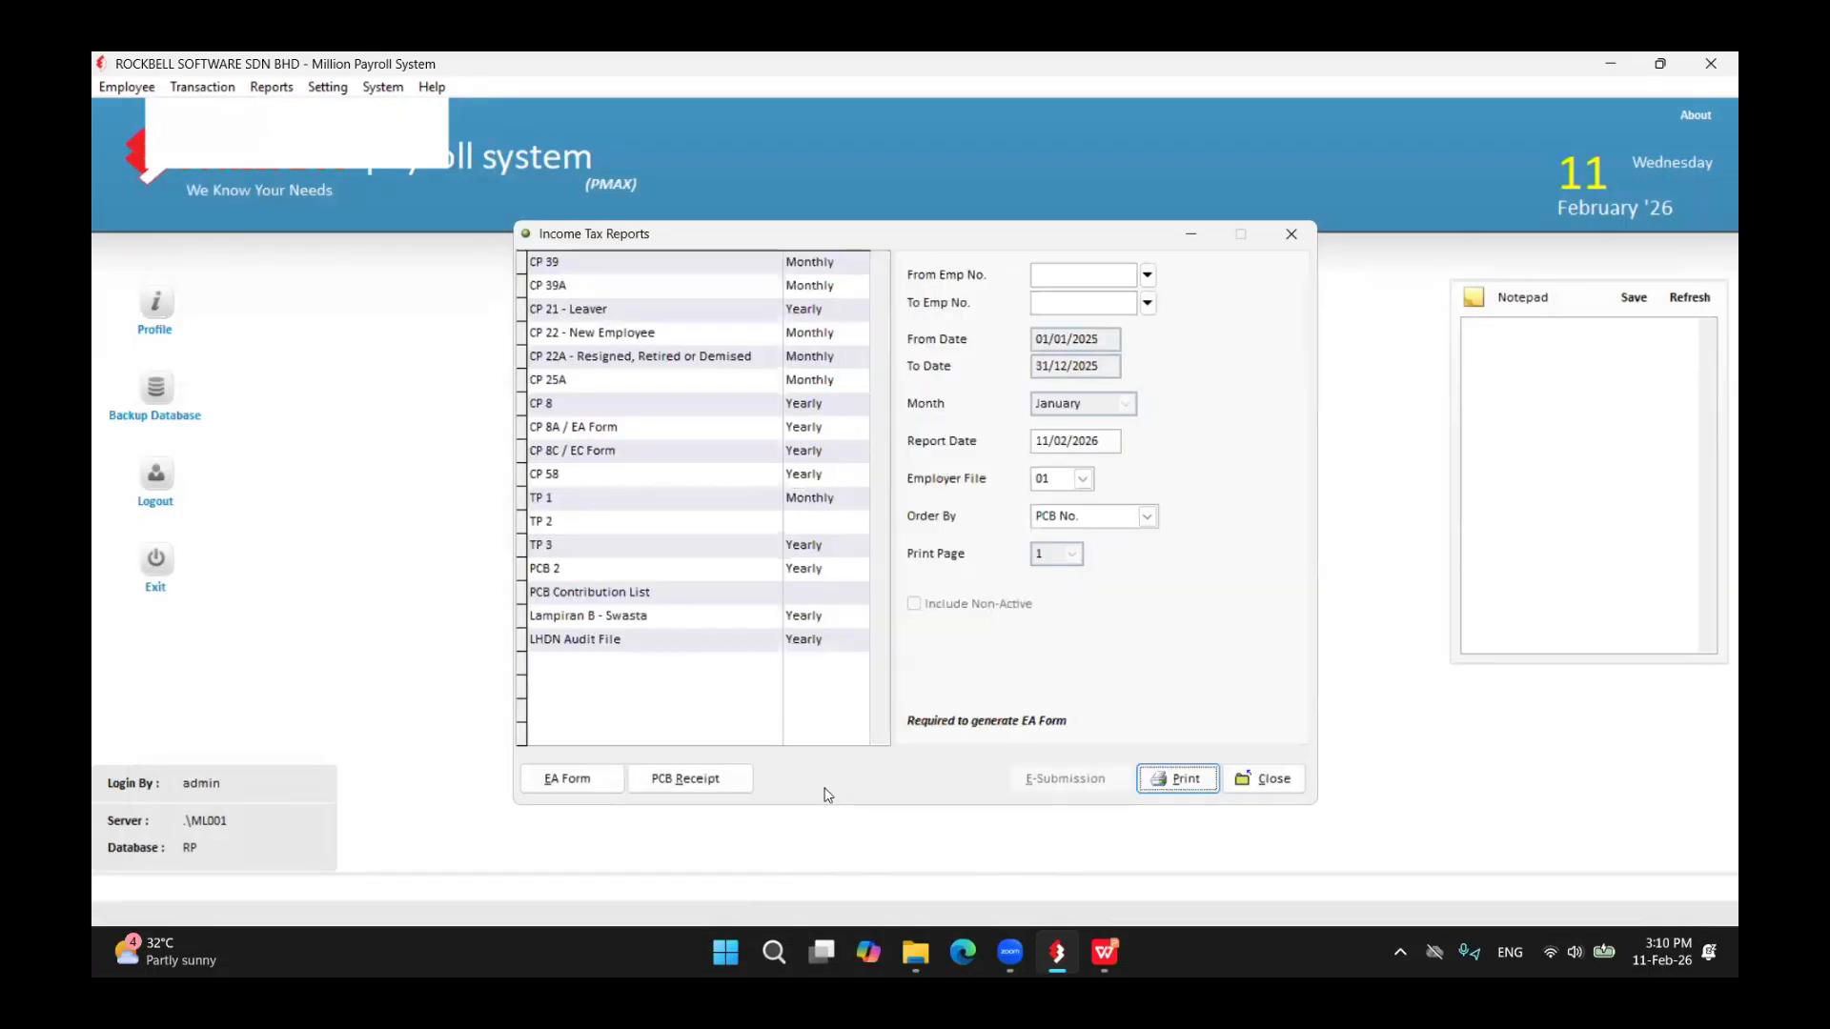
{"action": "left_click", "coordinate": [574, 426]}
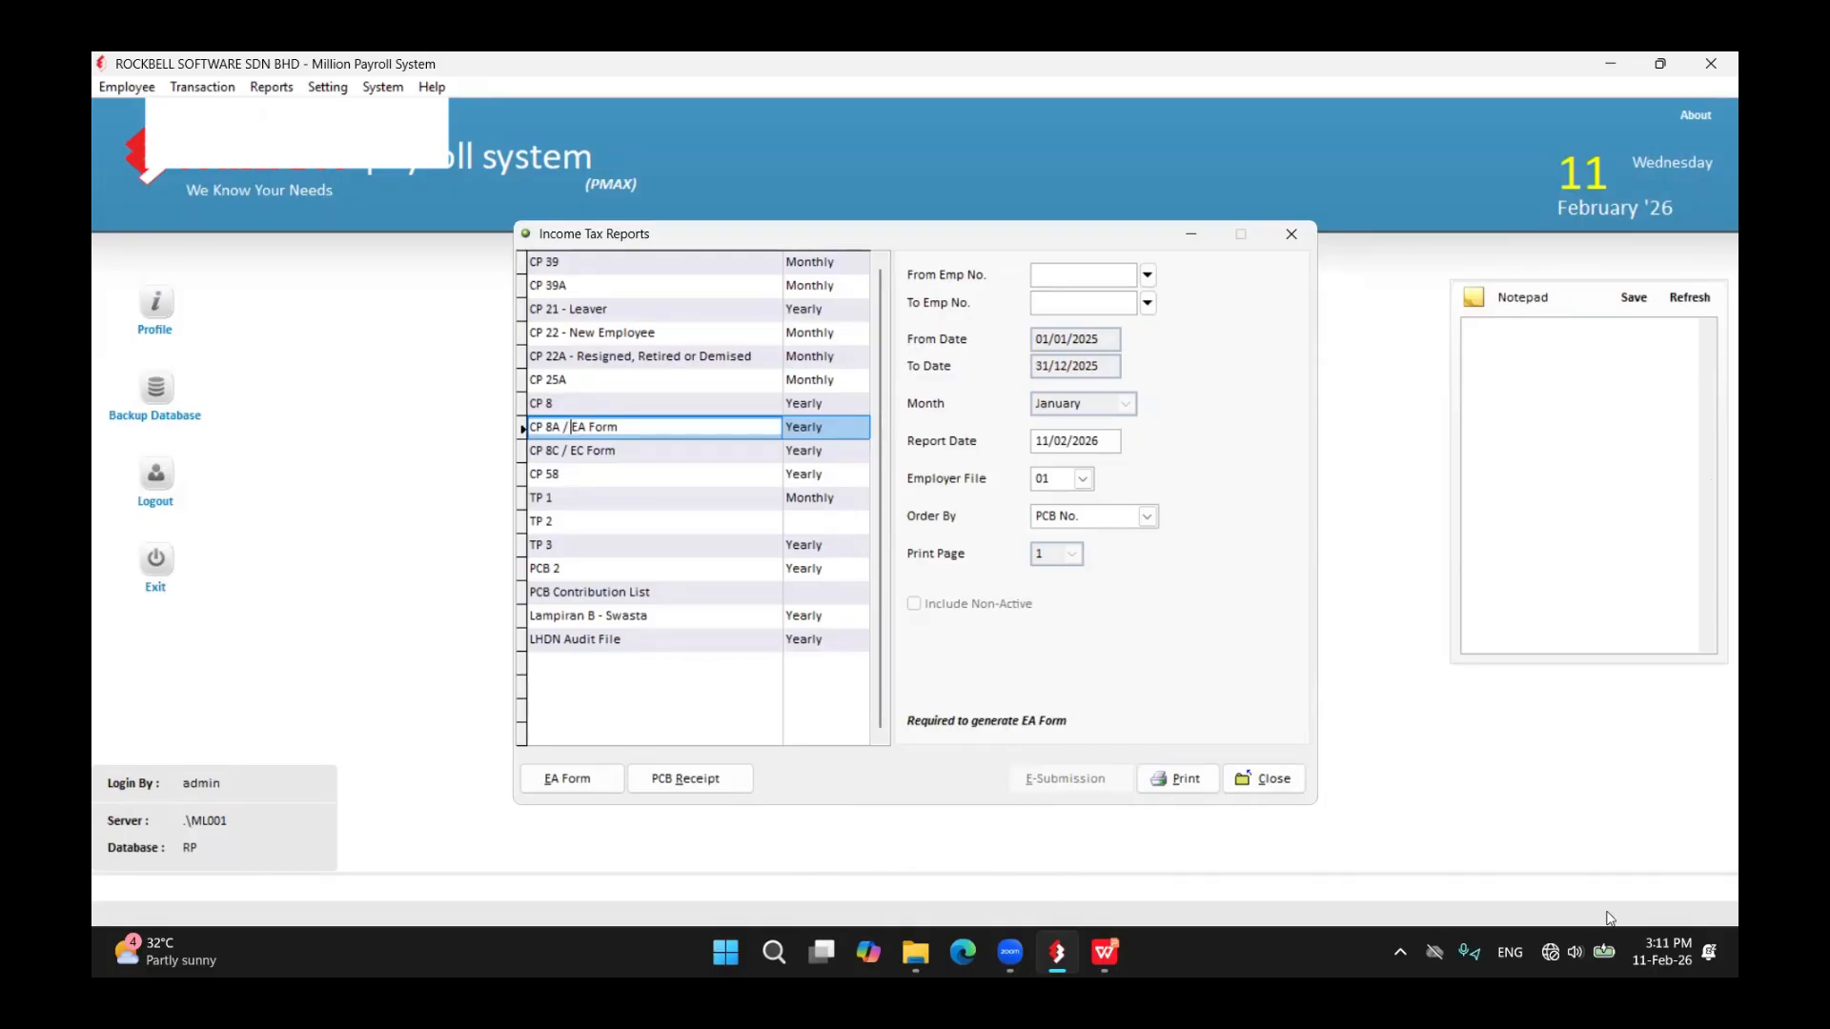
- Connect the computer to the rockbelljb_5Ghz Wi-Fi network and return to the income tax reports
{"action": "left_click", "coordinate": [1549, 960]}
{"action": "left_click", "coordinate": [1549, 960]}
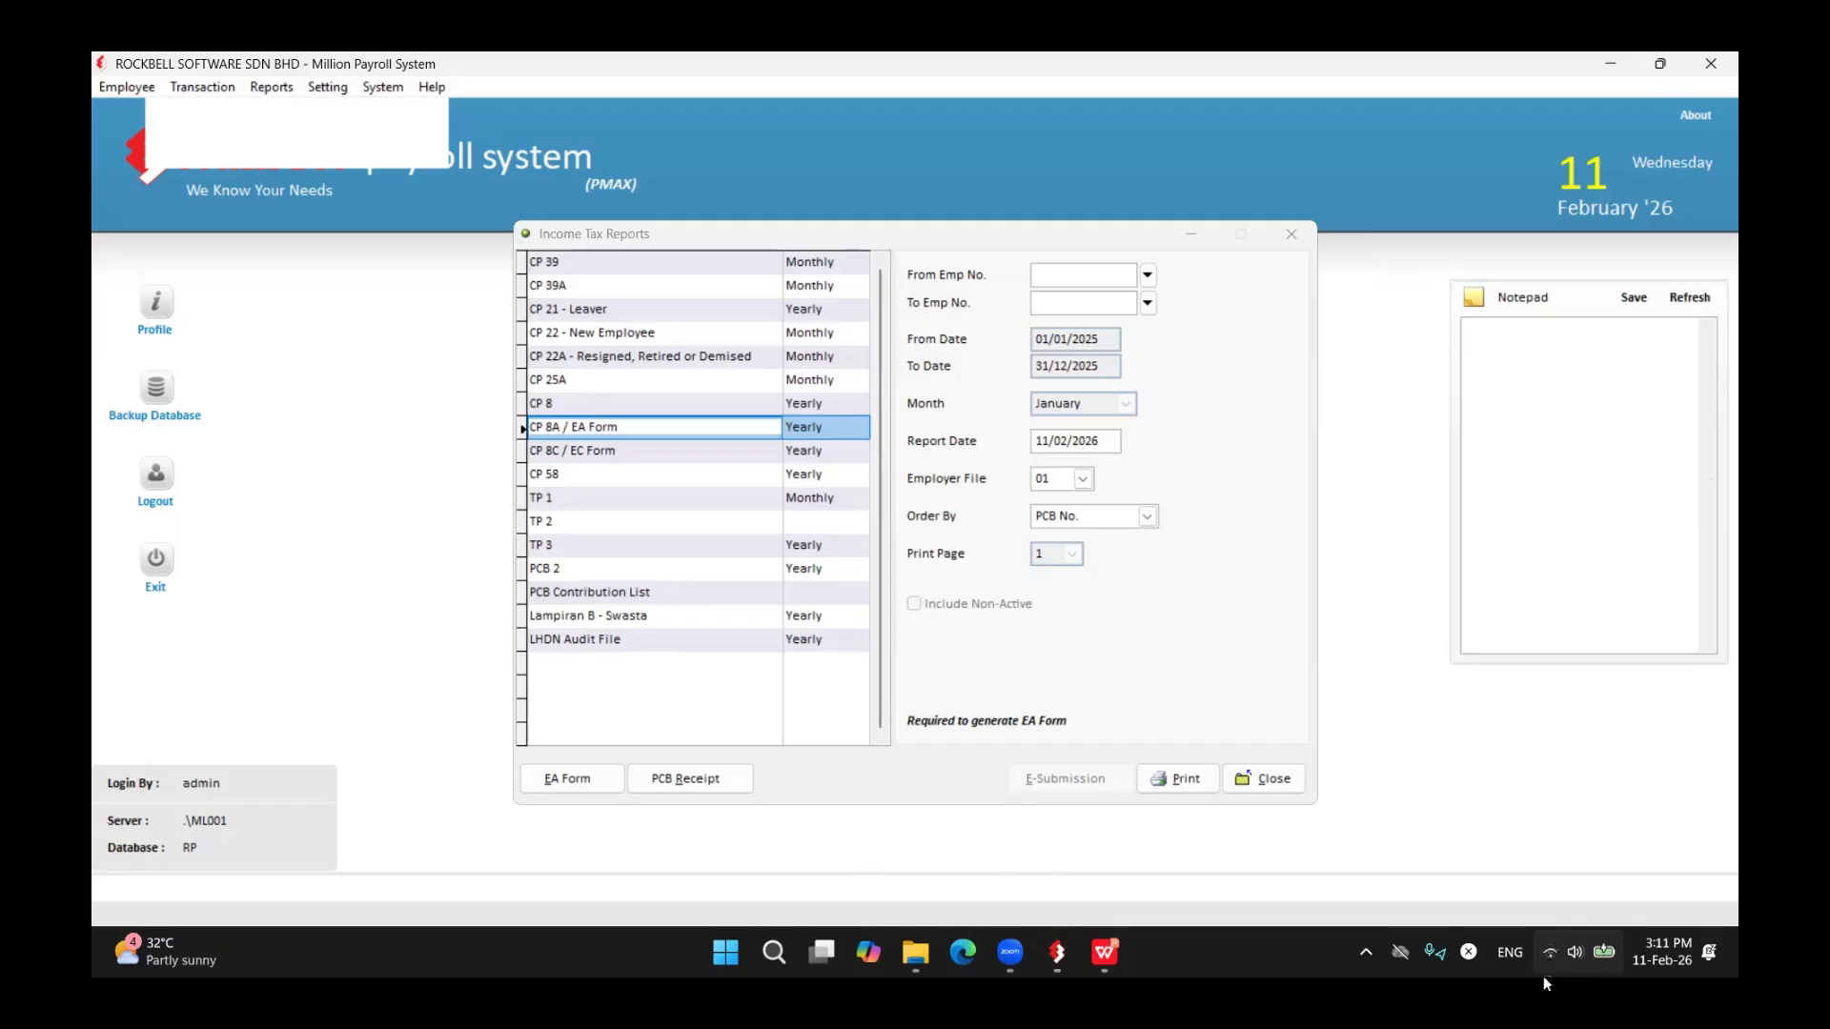
{"action": "left_click", "coordinate": [1461, 558]}
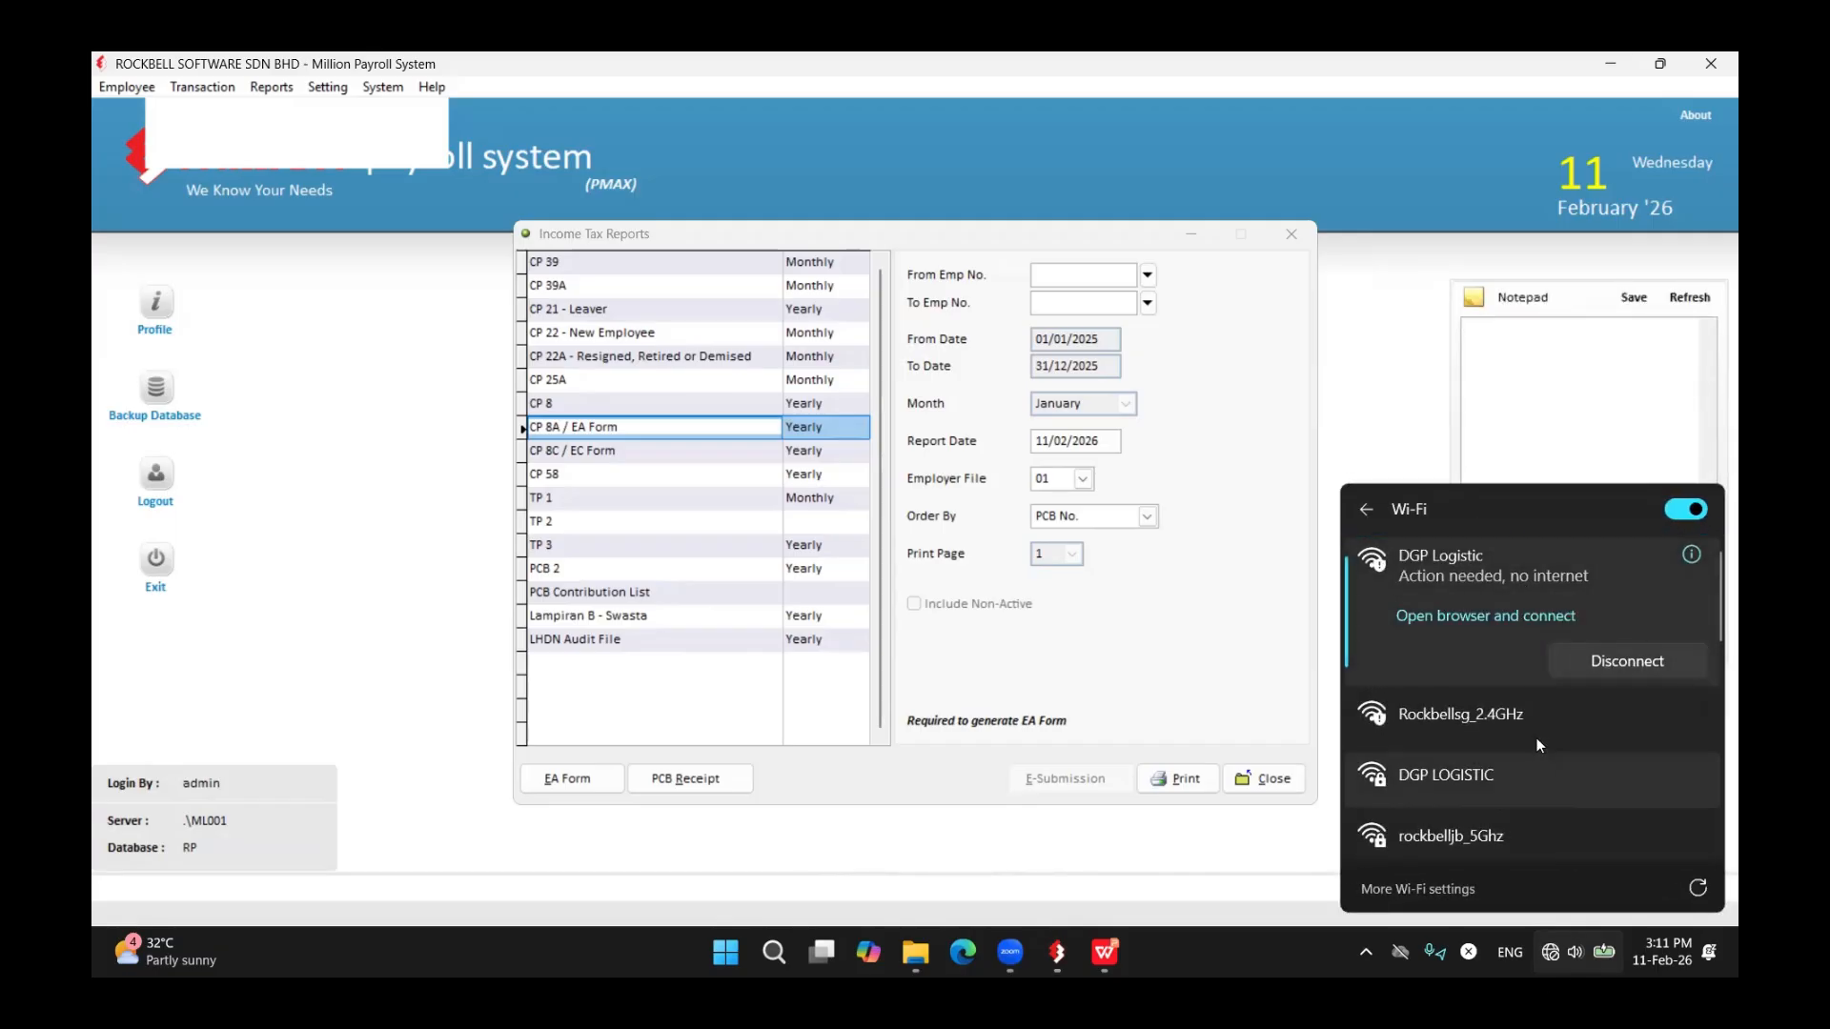
{"action": "scroll", "coordinate": [1537, 738], "scroll_direction": "down", "scroll_amount": 2}
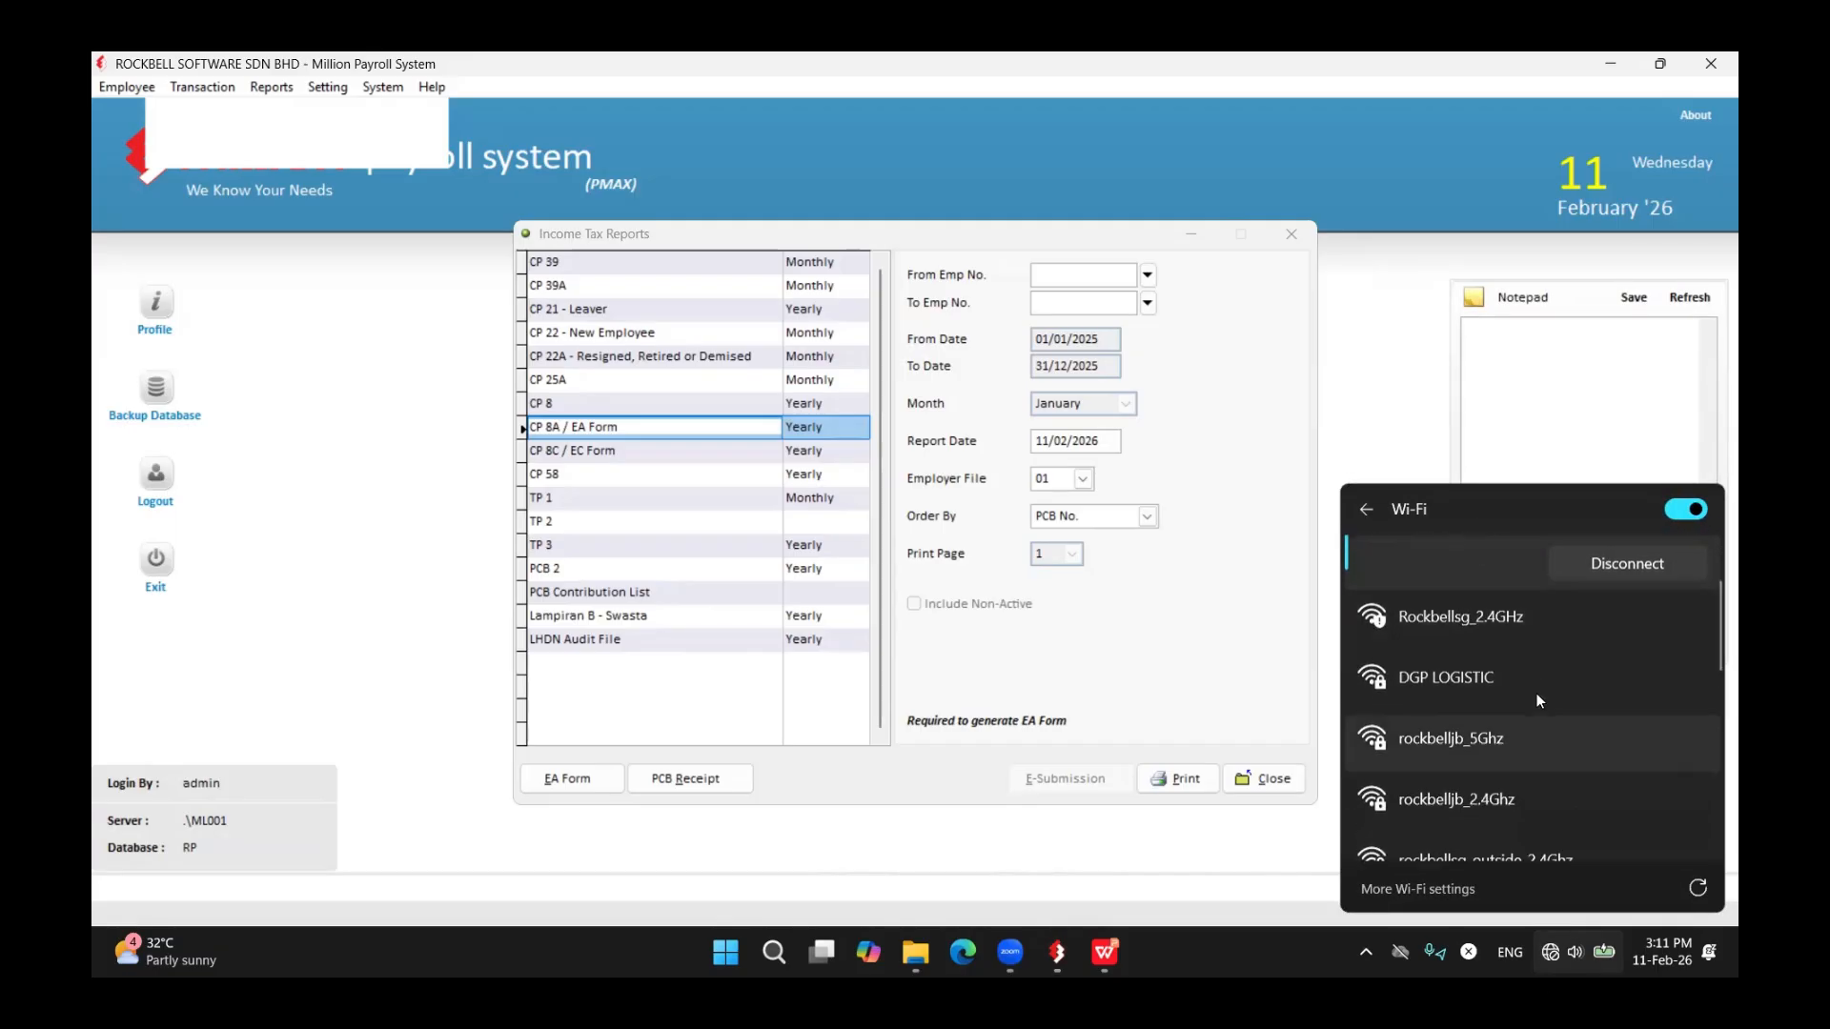
{"action": "left_click", "coordinate": [1512, 735]}
{"action": "left_click", "coordinate": [1588, 745]}
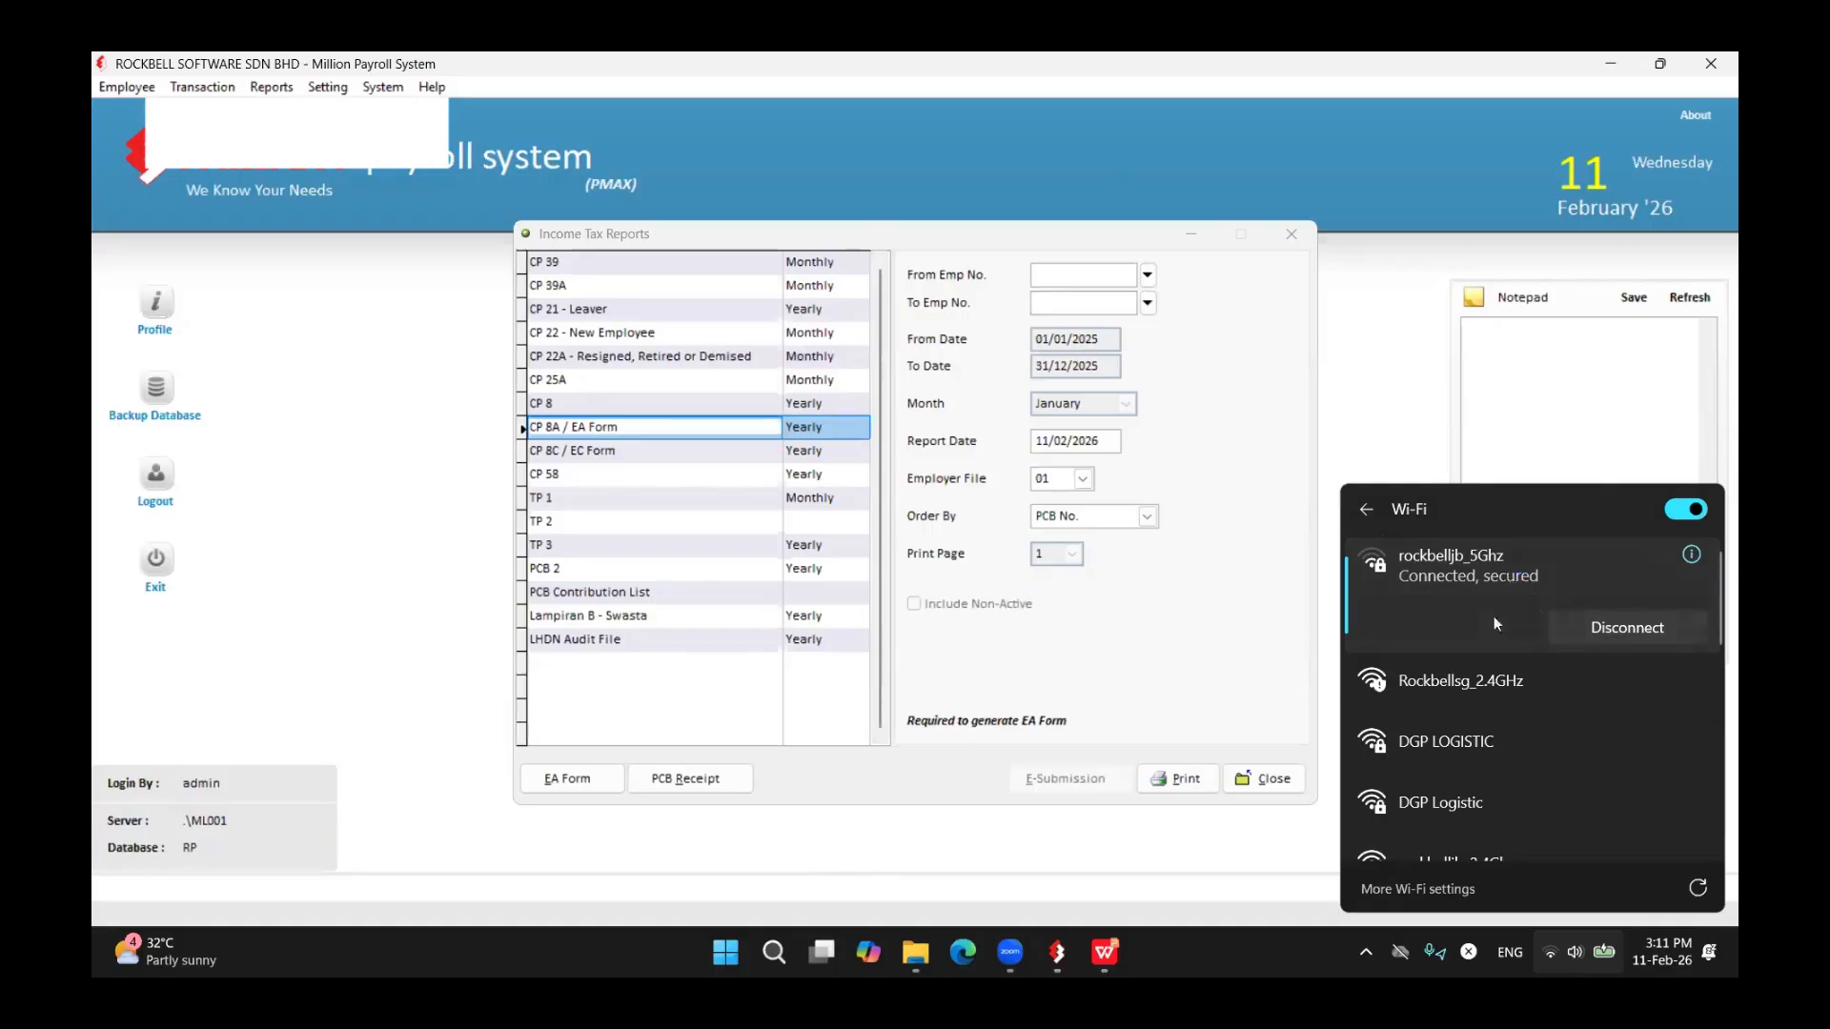
{"action": "scroll", "coordinate": [1534, 725], "scroll_direction": "down", "scroll_amount": 3}
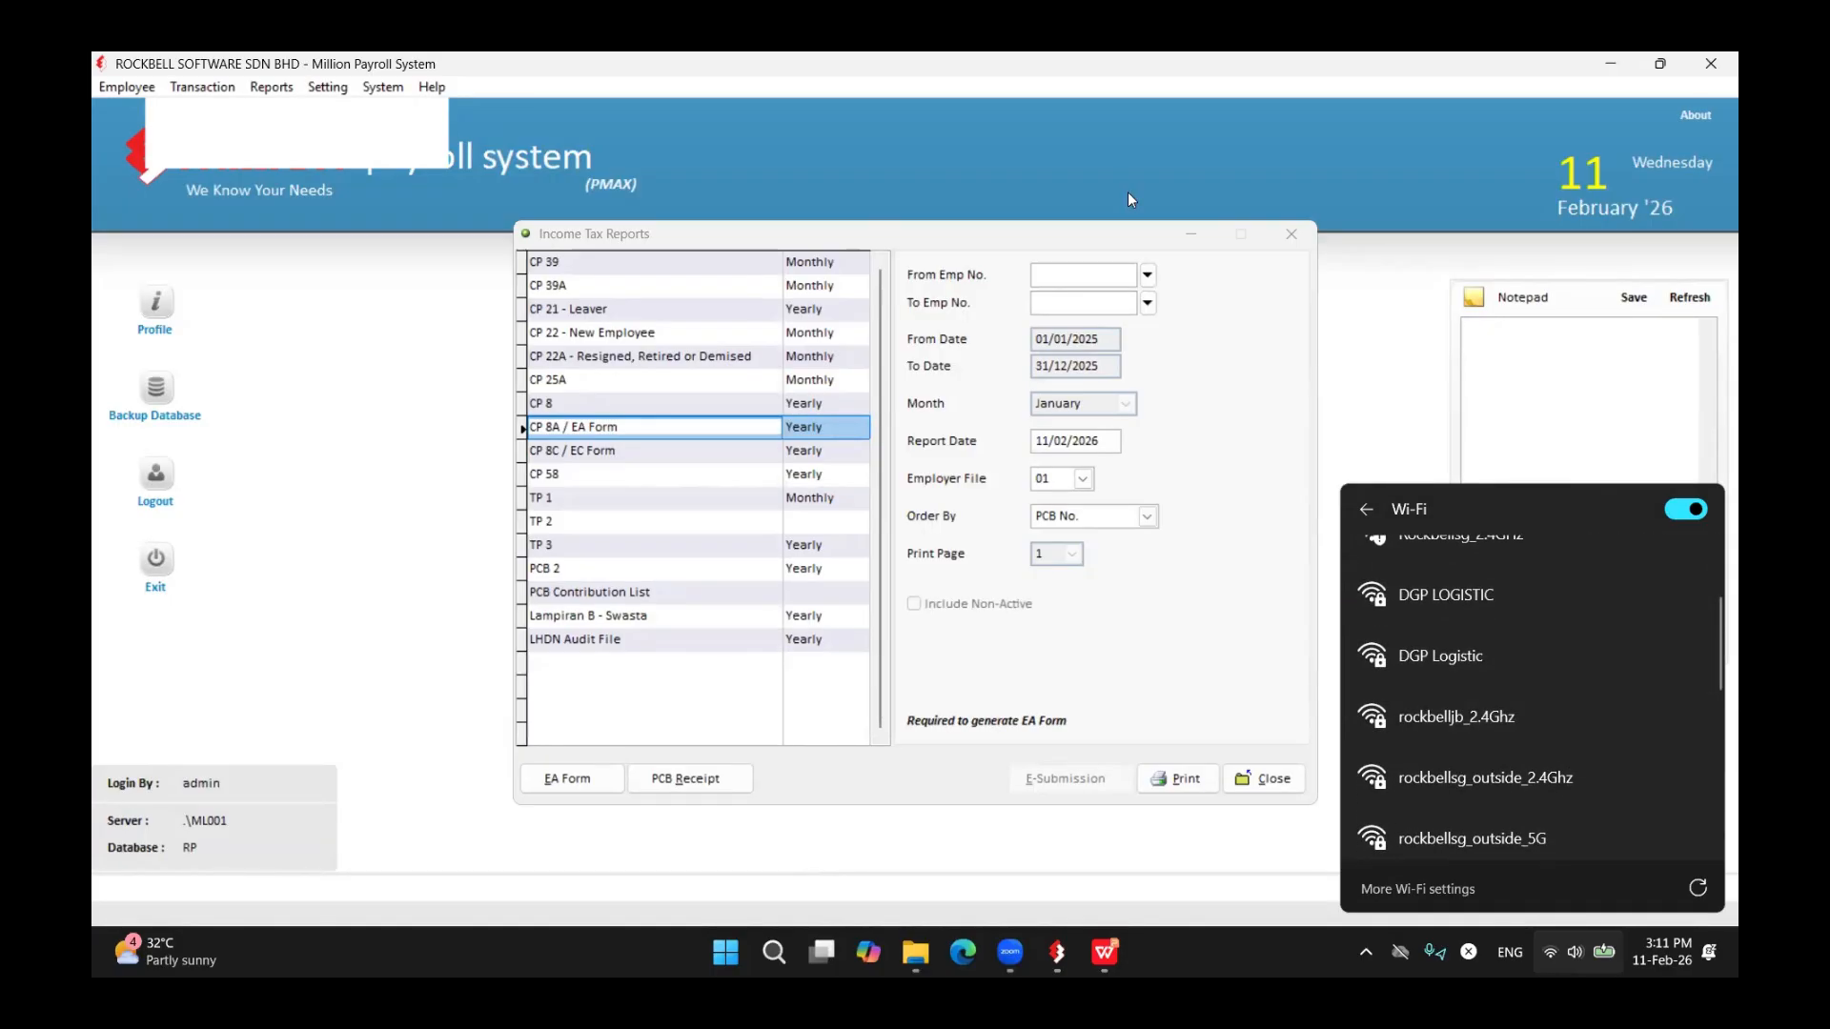
{"action": "left_click", "coordinate": [941, 252]}
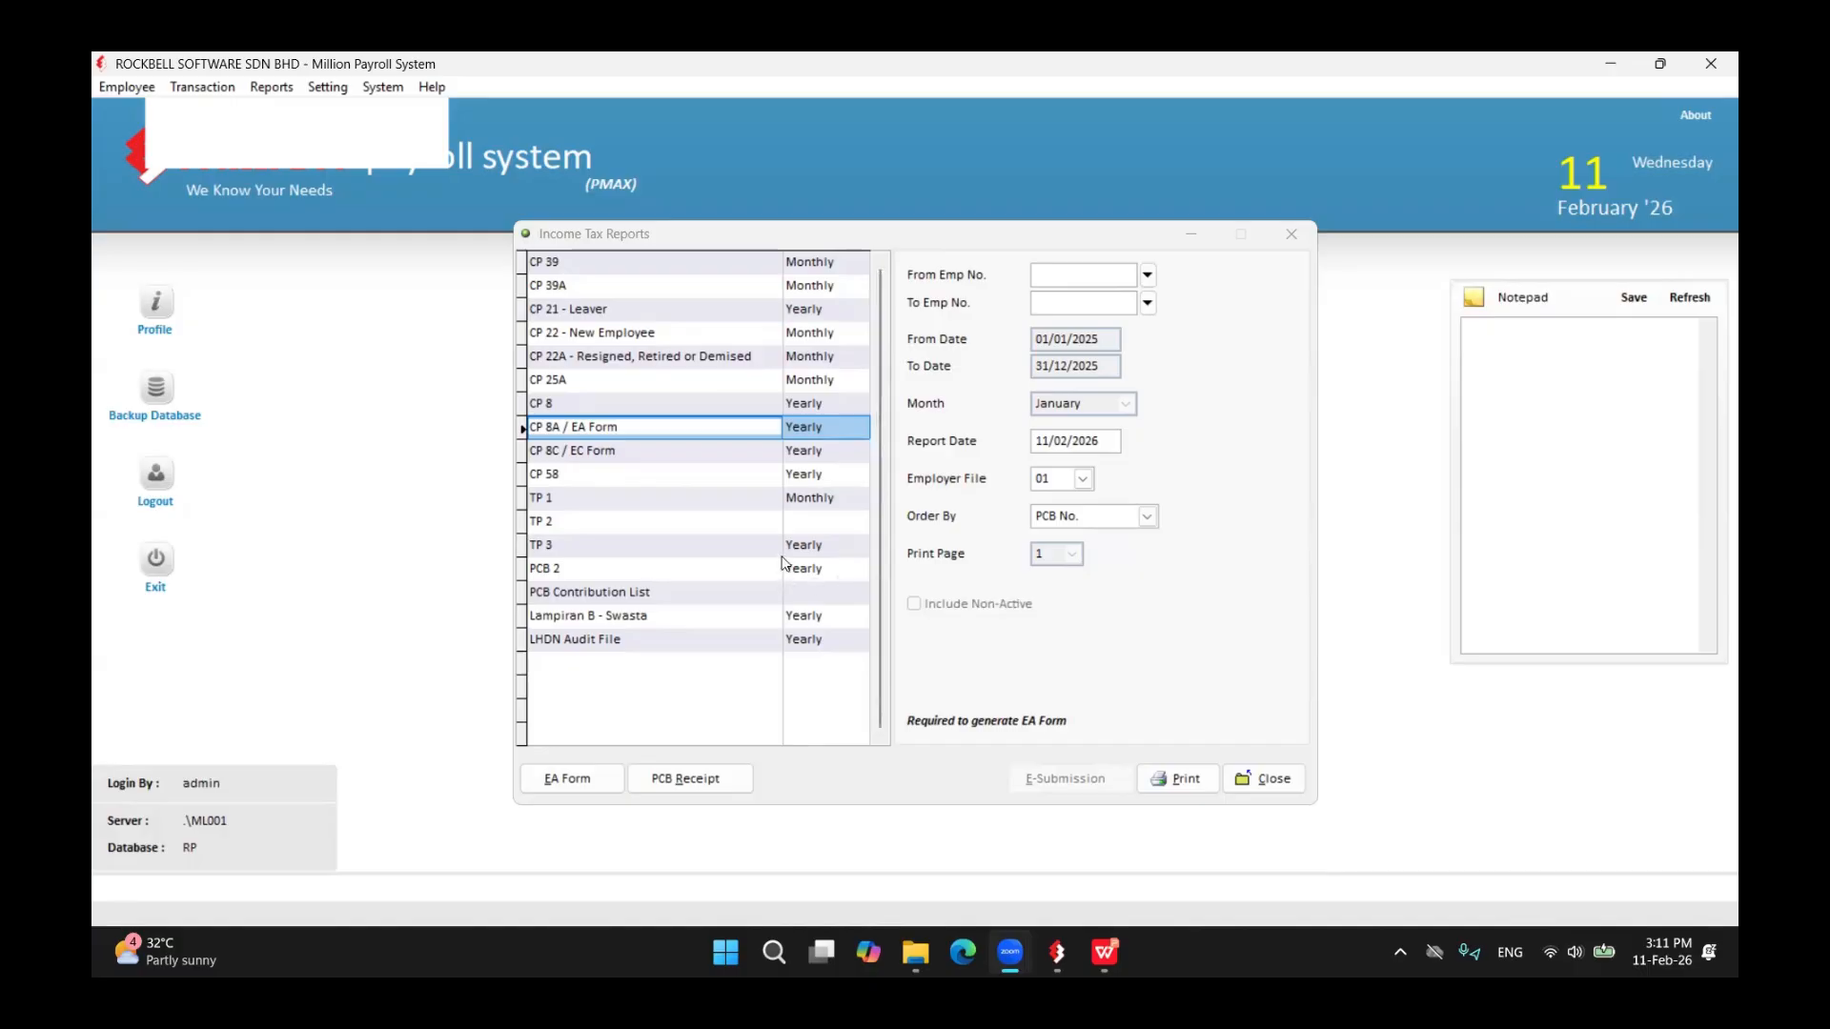
- Review the Income Tax entry's person-in-charge details in the statutory Organisation Setting again, and cancel out of both windows
{"action": "left_click", "coordinate": [327, 87]}
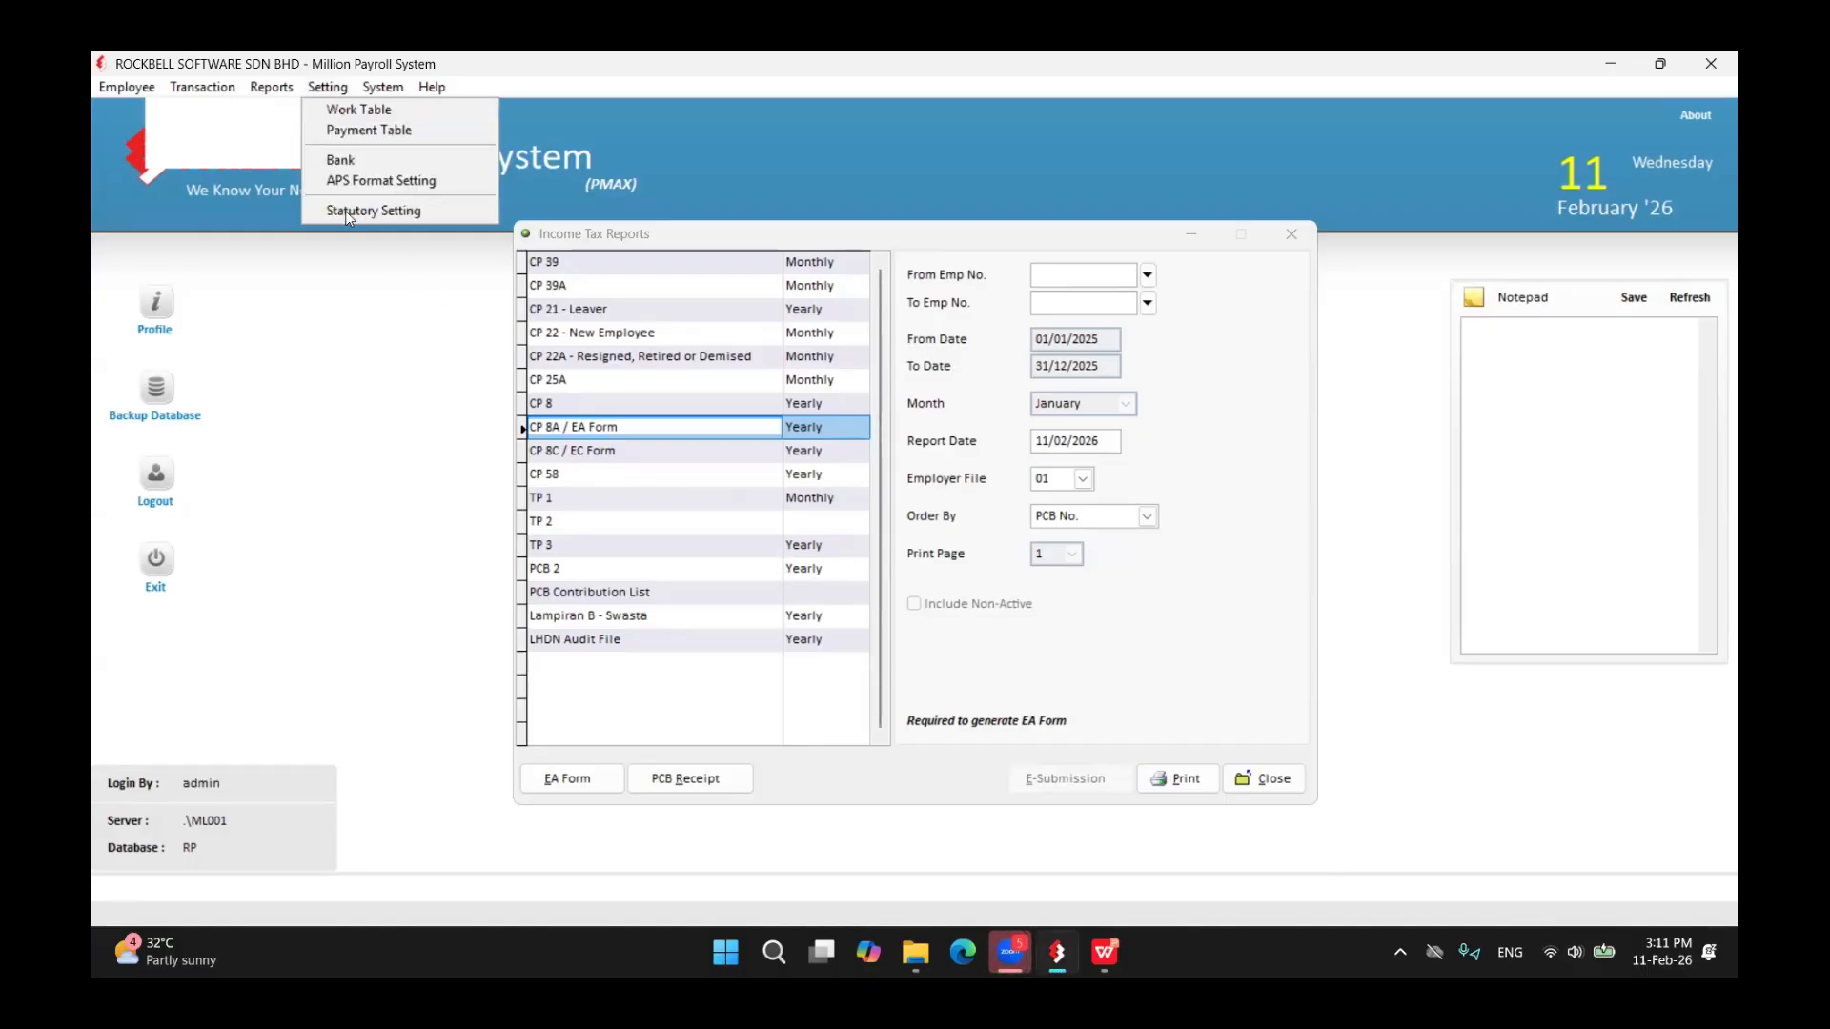
{"action": "left_click", "coordinate": [348, 218]}
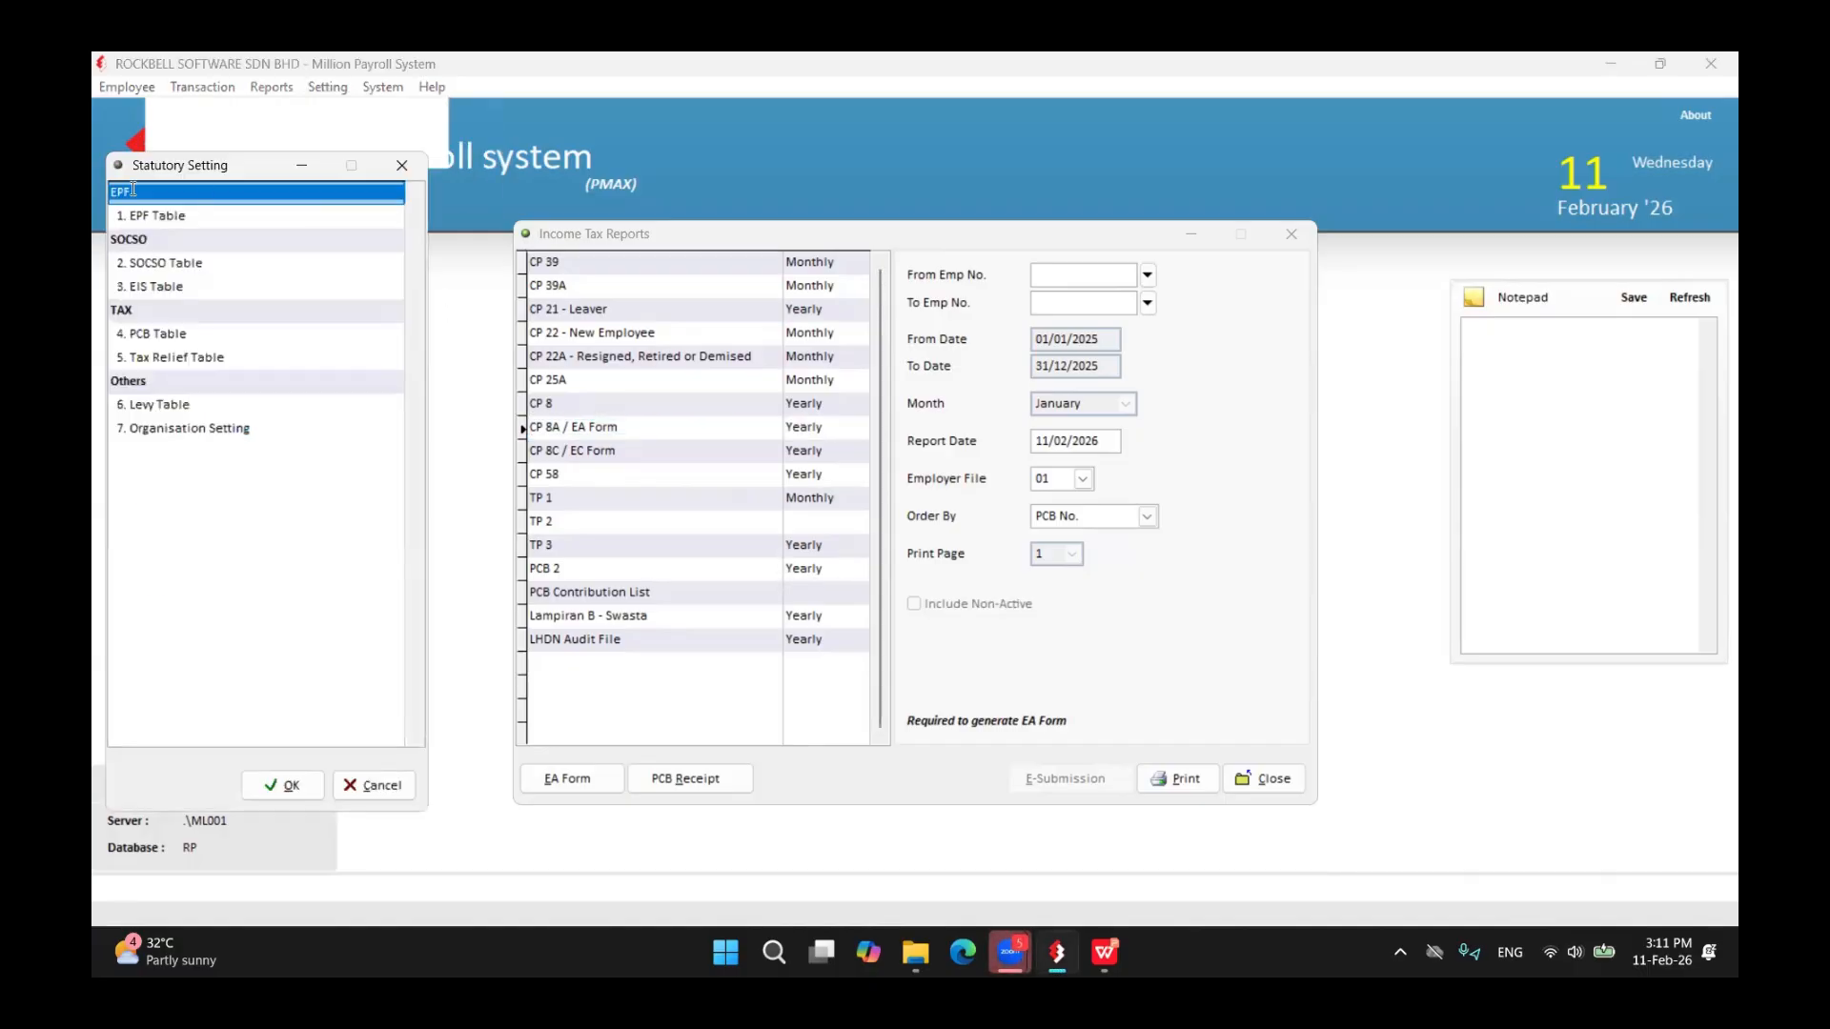
{"action": "double_click", "coordinate": [190, 428]}
{"action": "left_click", "coordinate": [523, 309]}
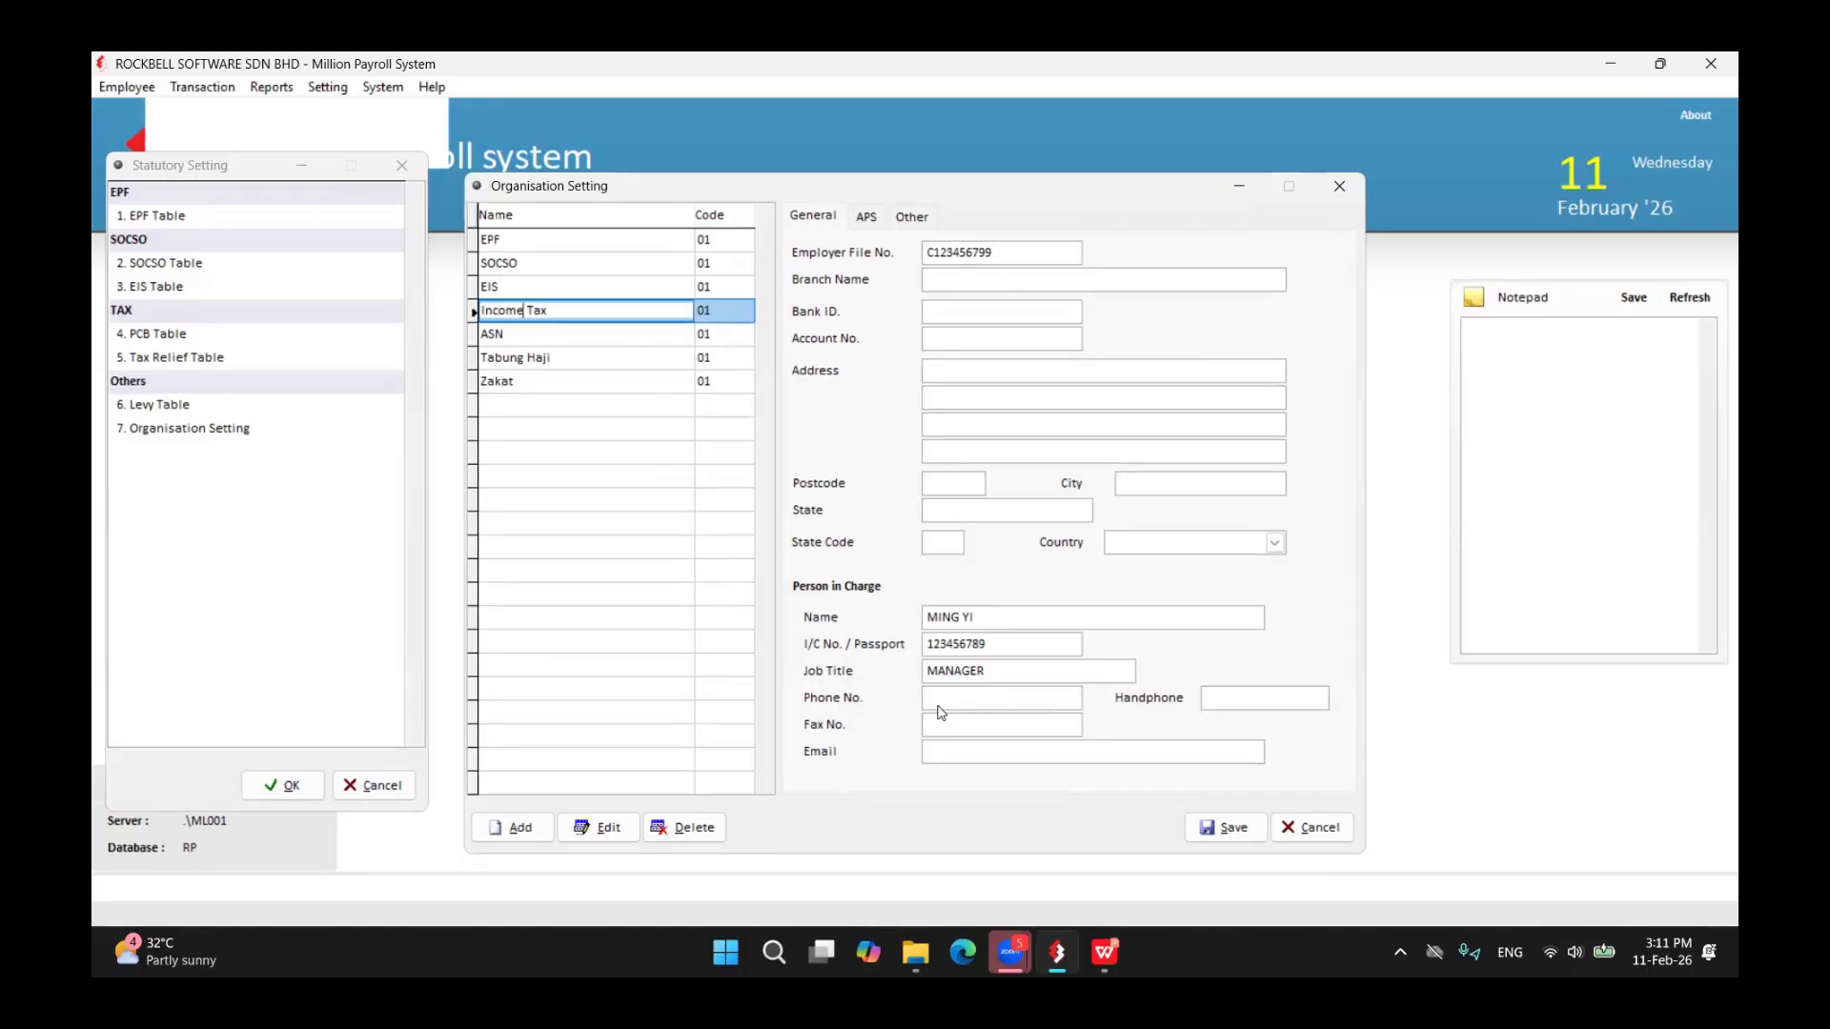
{"action": "left_click", "coordinate": [1311, 827]}
{"action": "left_click", "coordinate": [373, 785]}
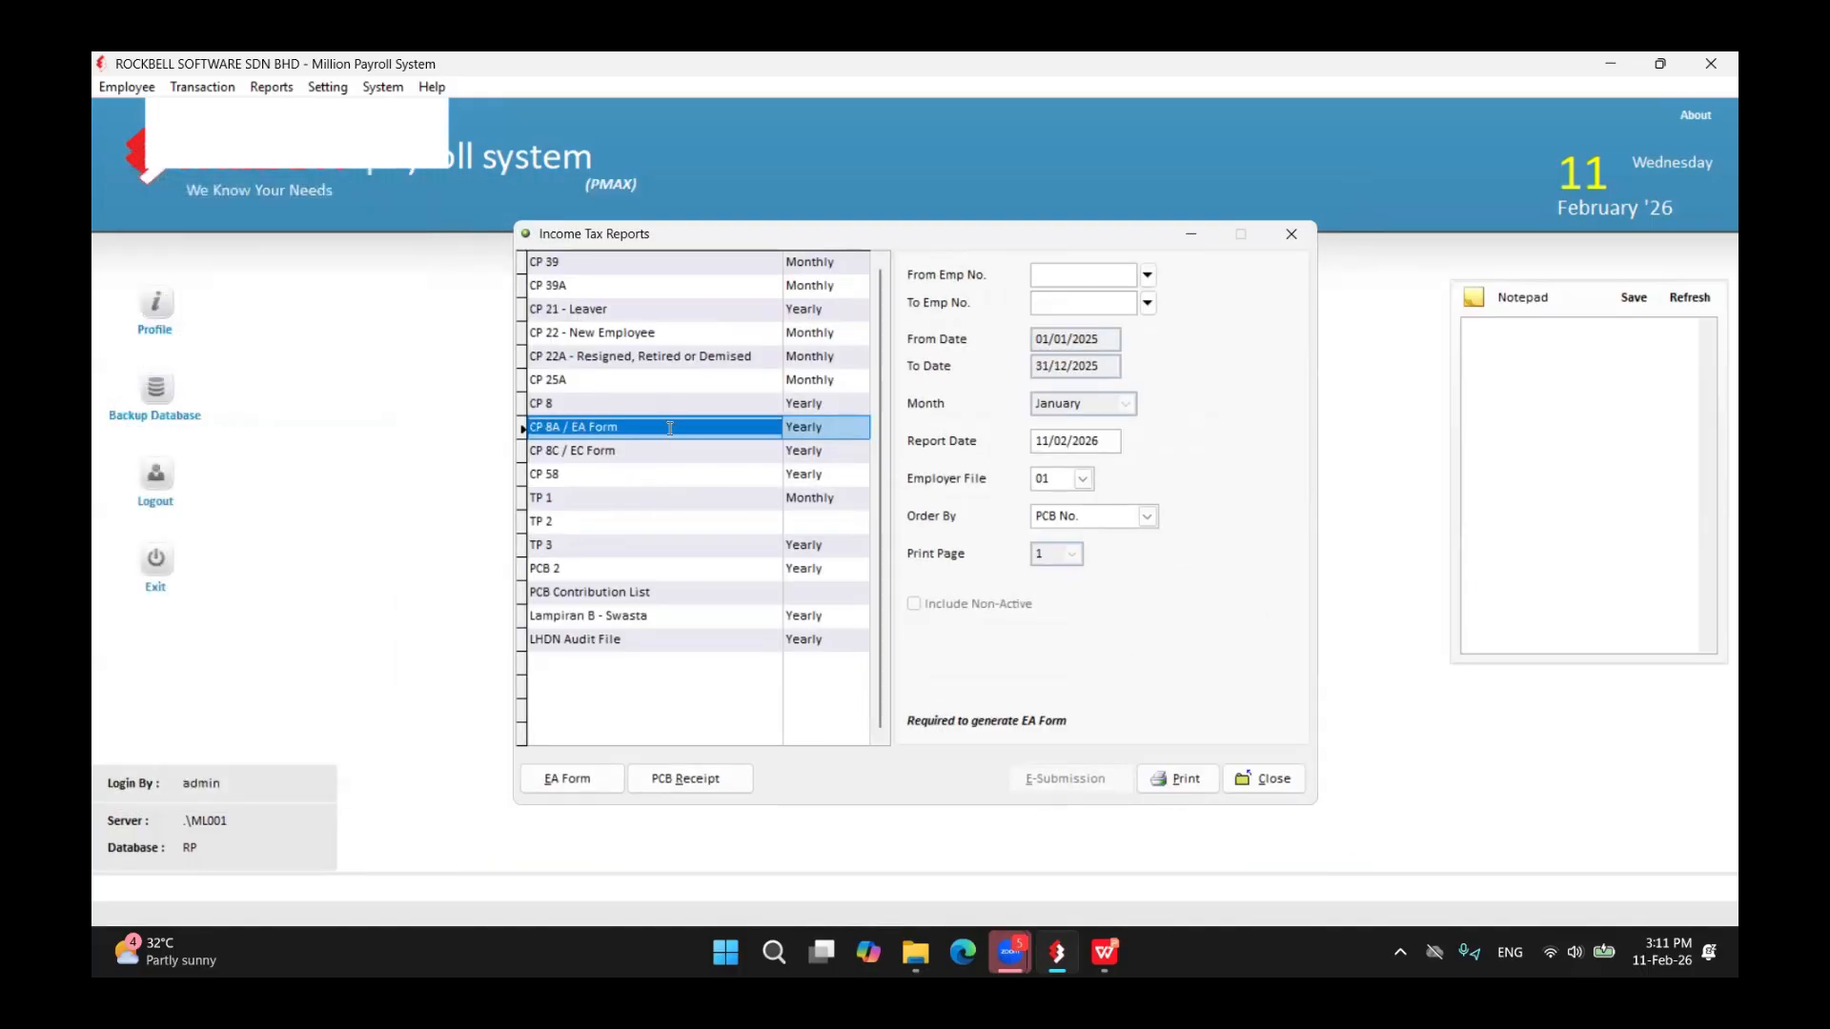
- Preview the CP 8A / EA Form, examine the officer and employer details in the closing box, and close the preview
{"action": "left_click", "coordinate": [1178, 779]}
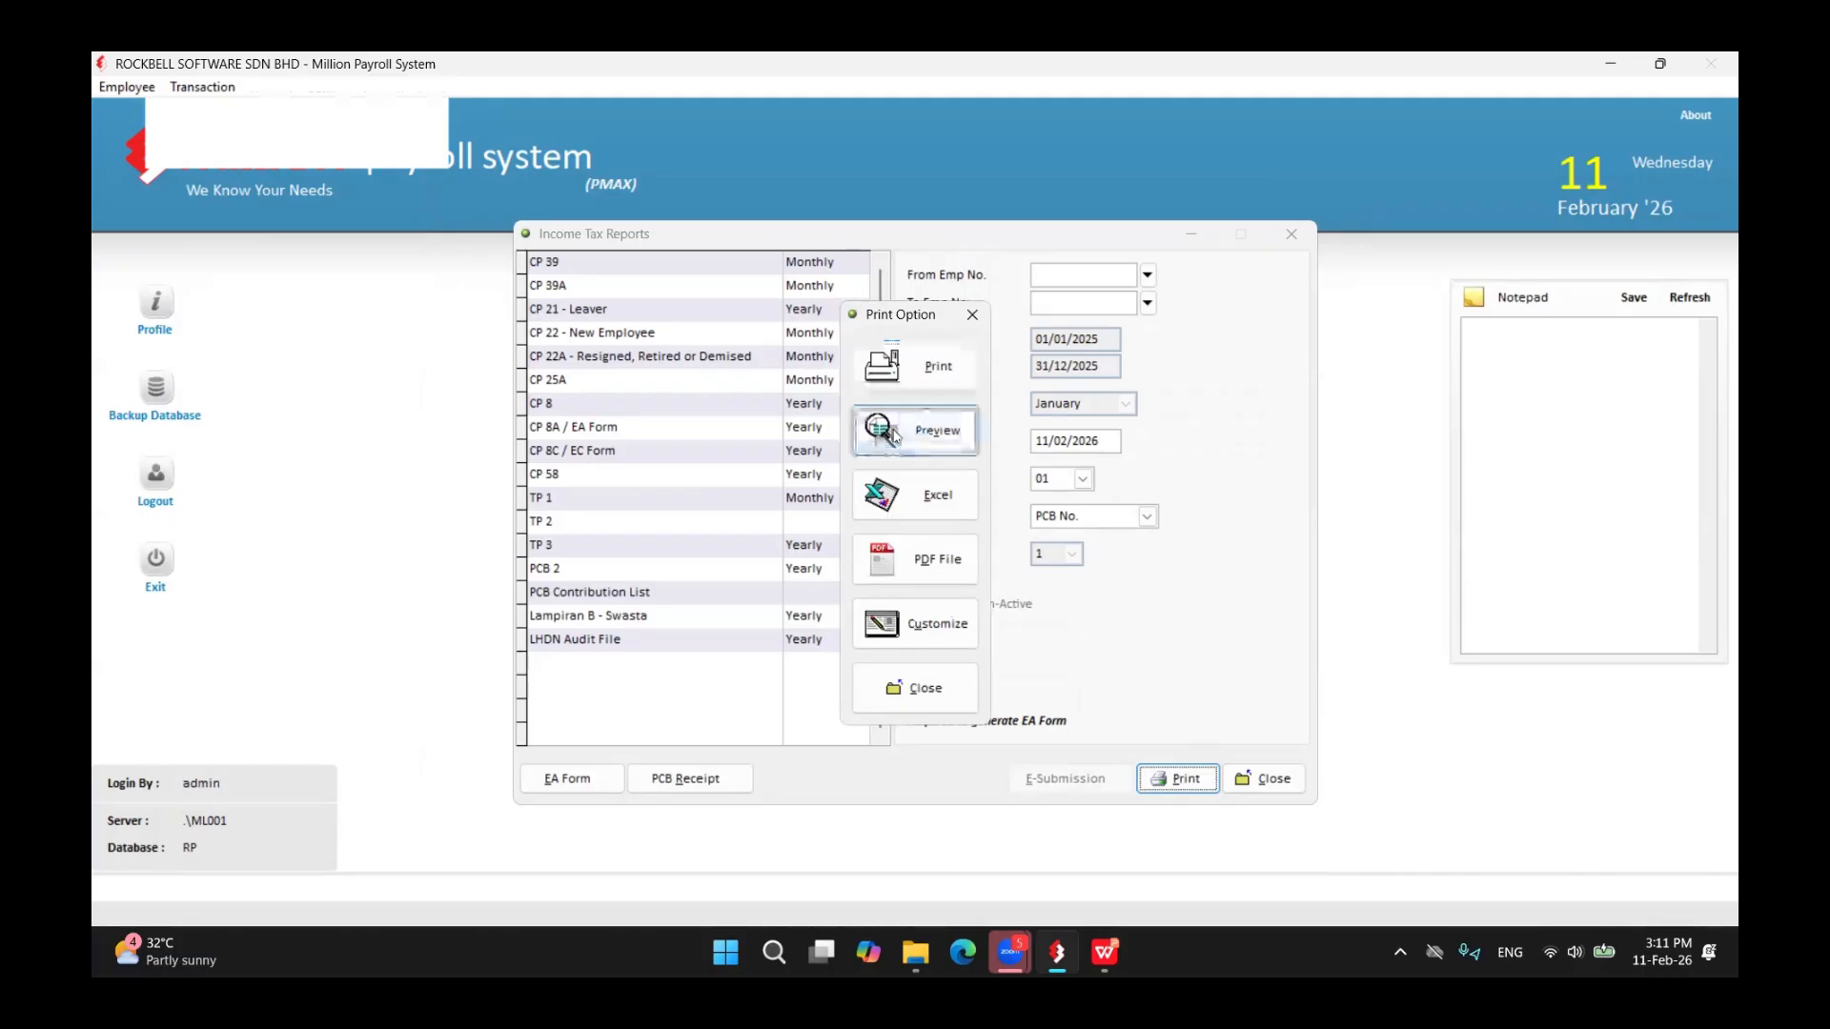
{"action": "left_click", "coordinate": [910, 426]}
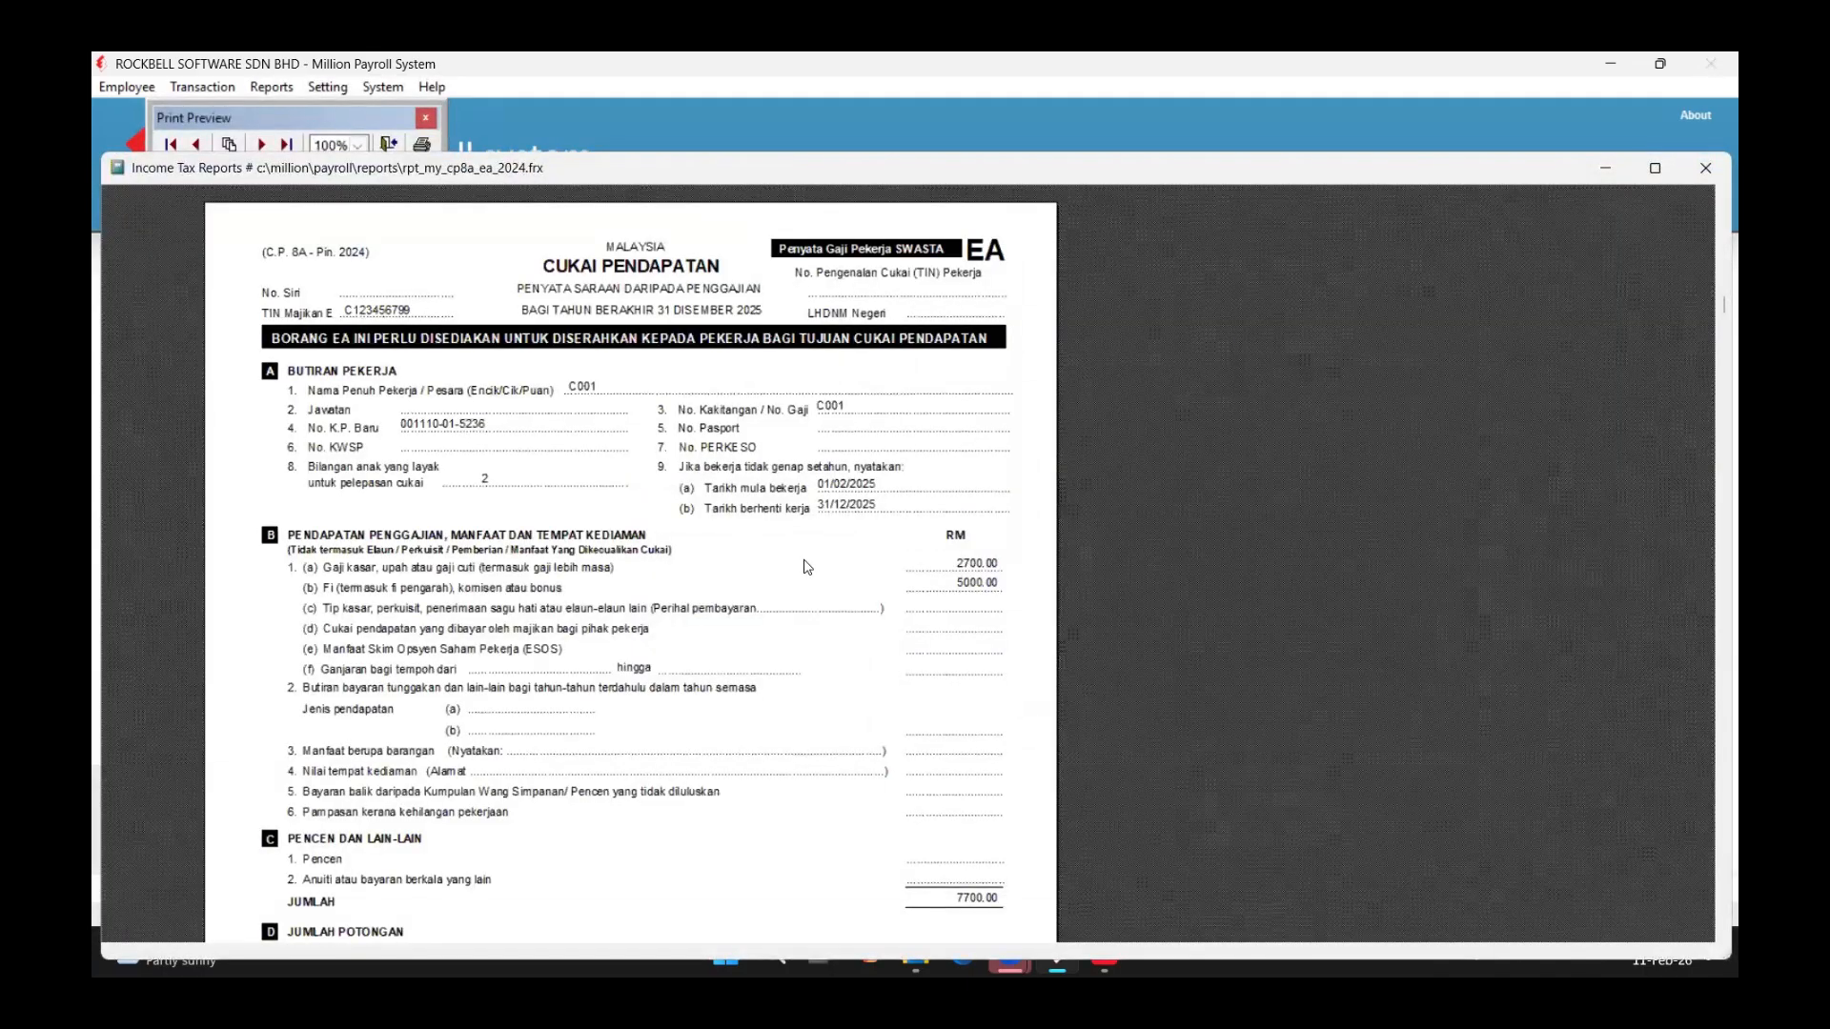
{"action": "scroll", "coordinate": [808, 567], "scroll_direction": "down", "scroll_amount": 5}
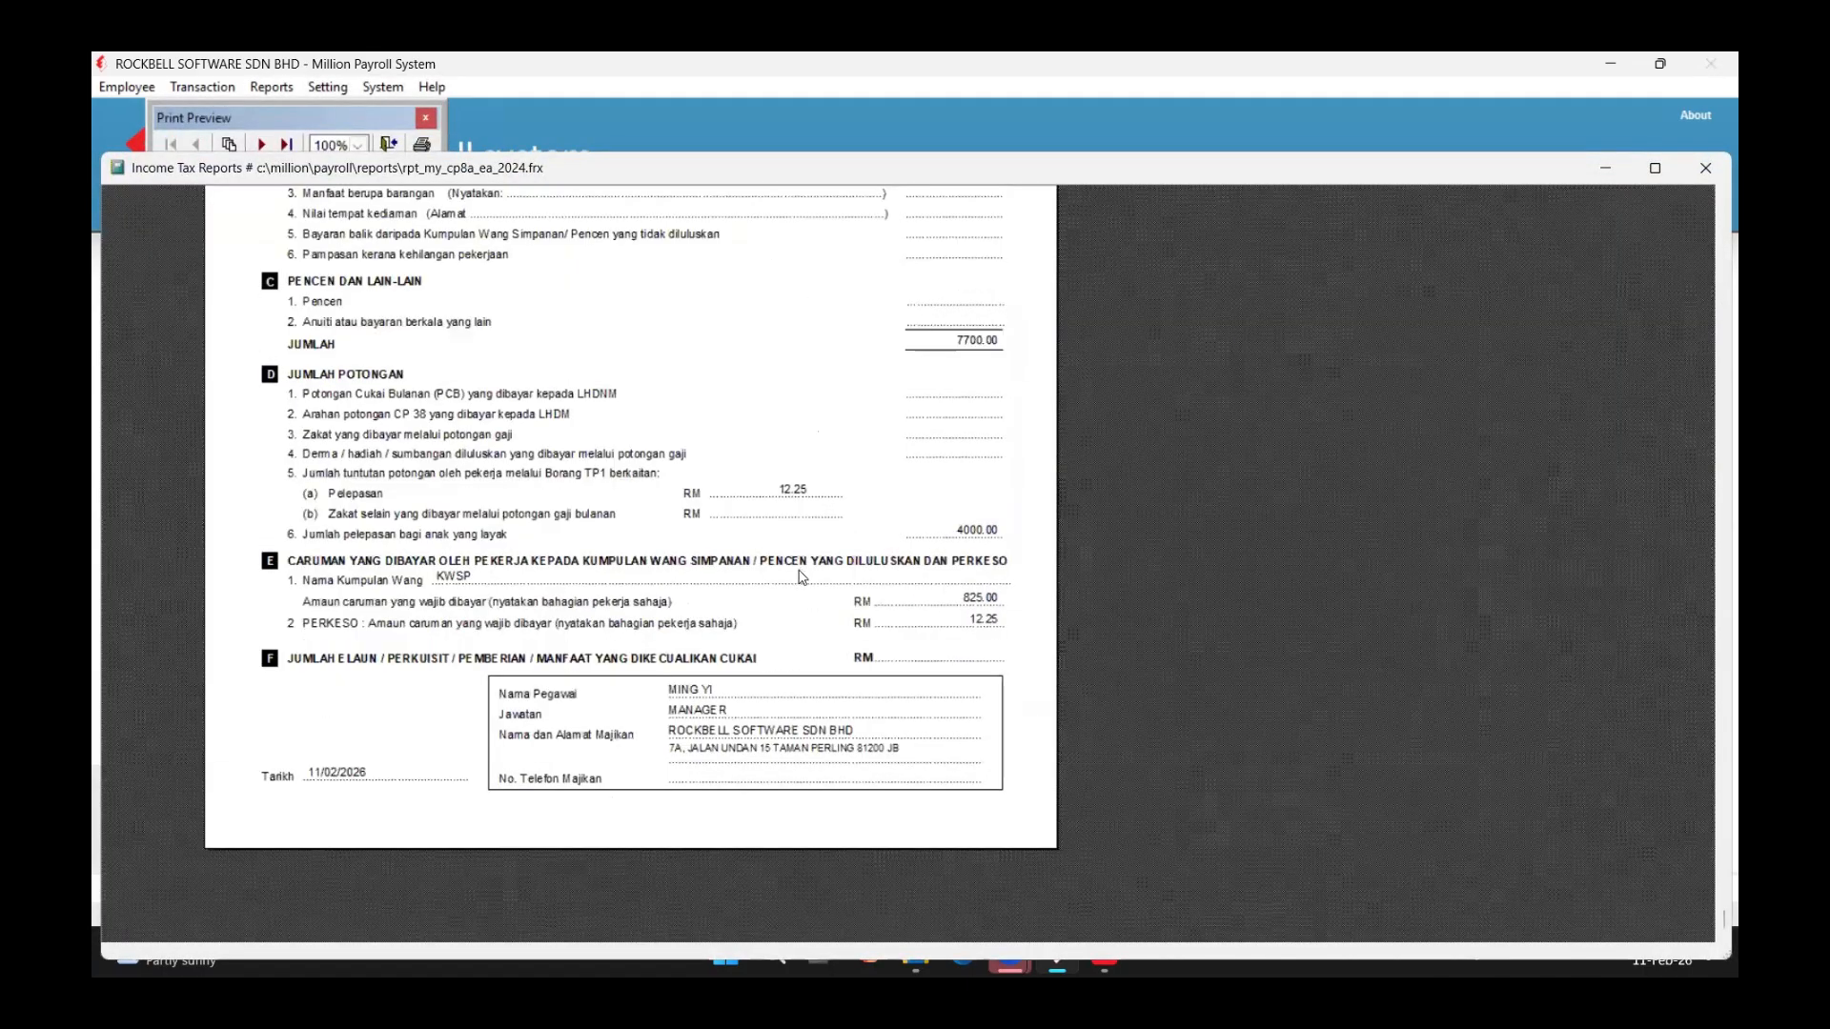
{"action": "left_click", "coordinate": [840, 164]}
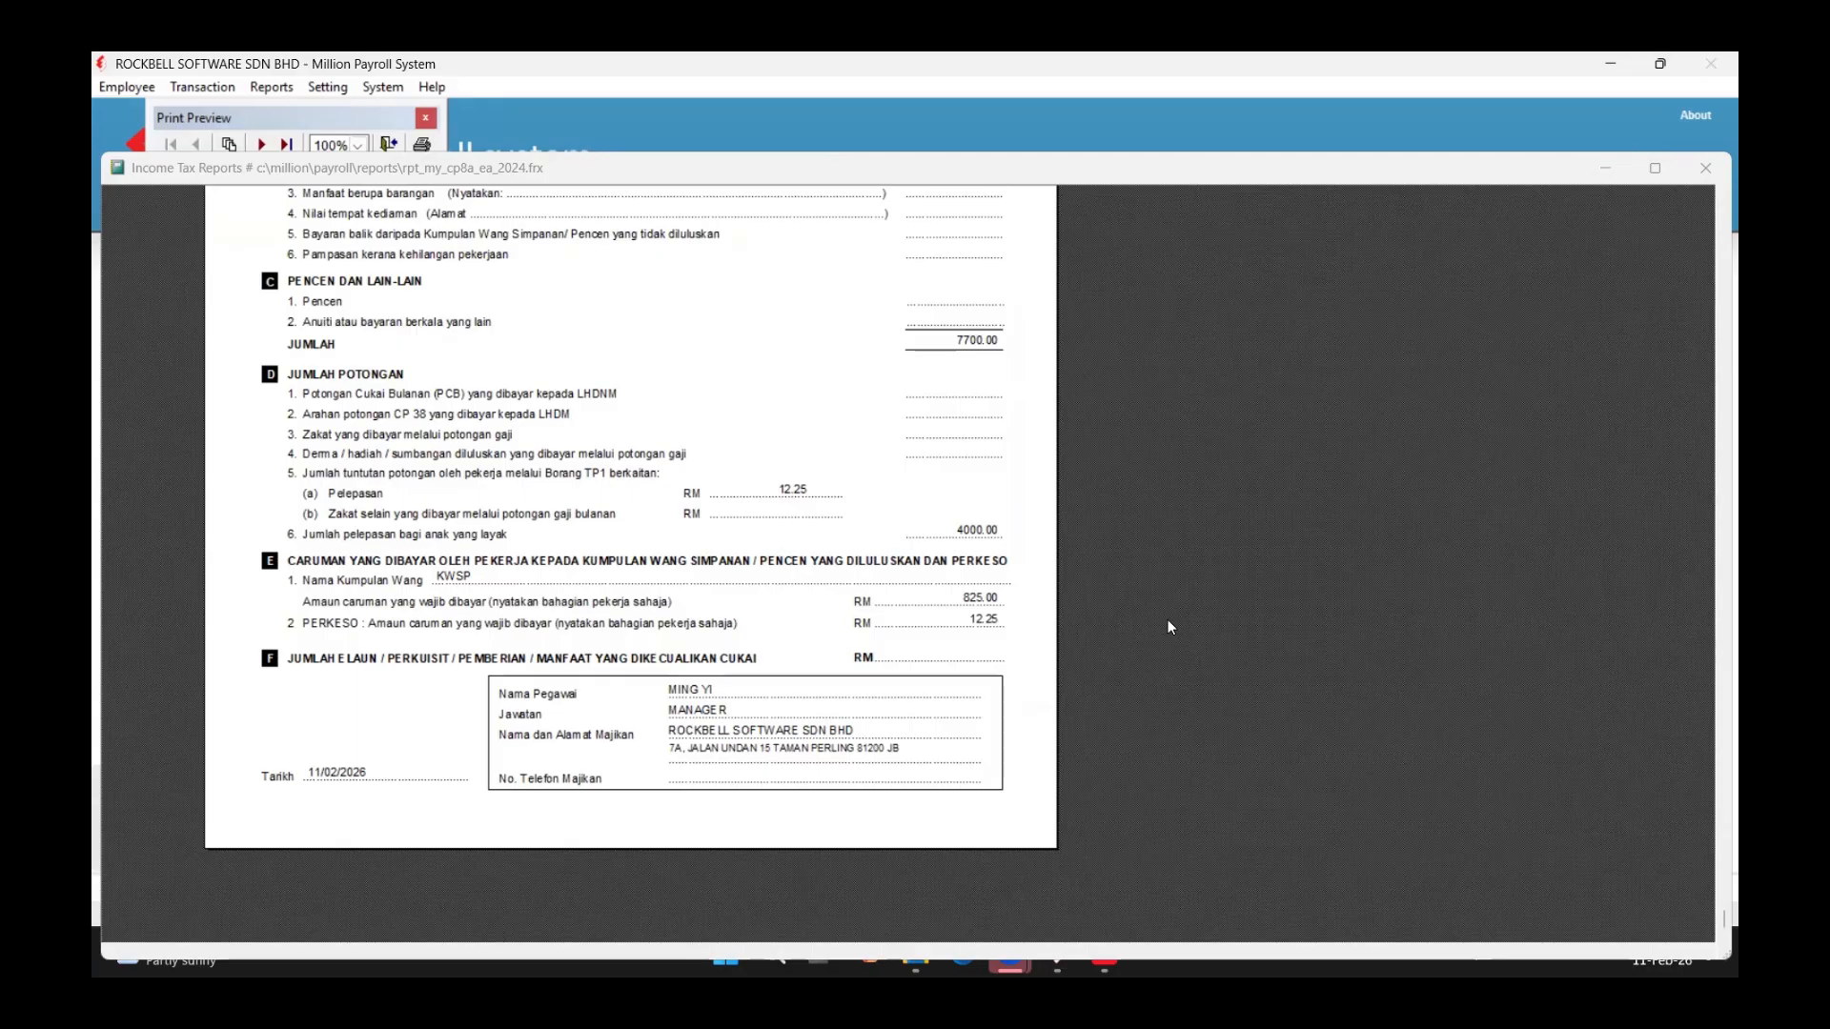
{"action": "left_click", "coordinate": [1193, 559]}
{"action": "key", "text": "Escape"}
{"action": "key", "text": "Escape"}
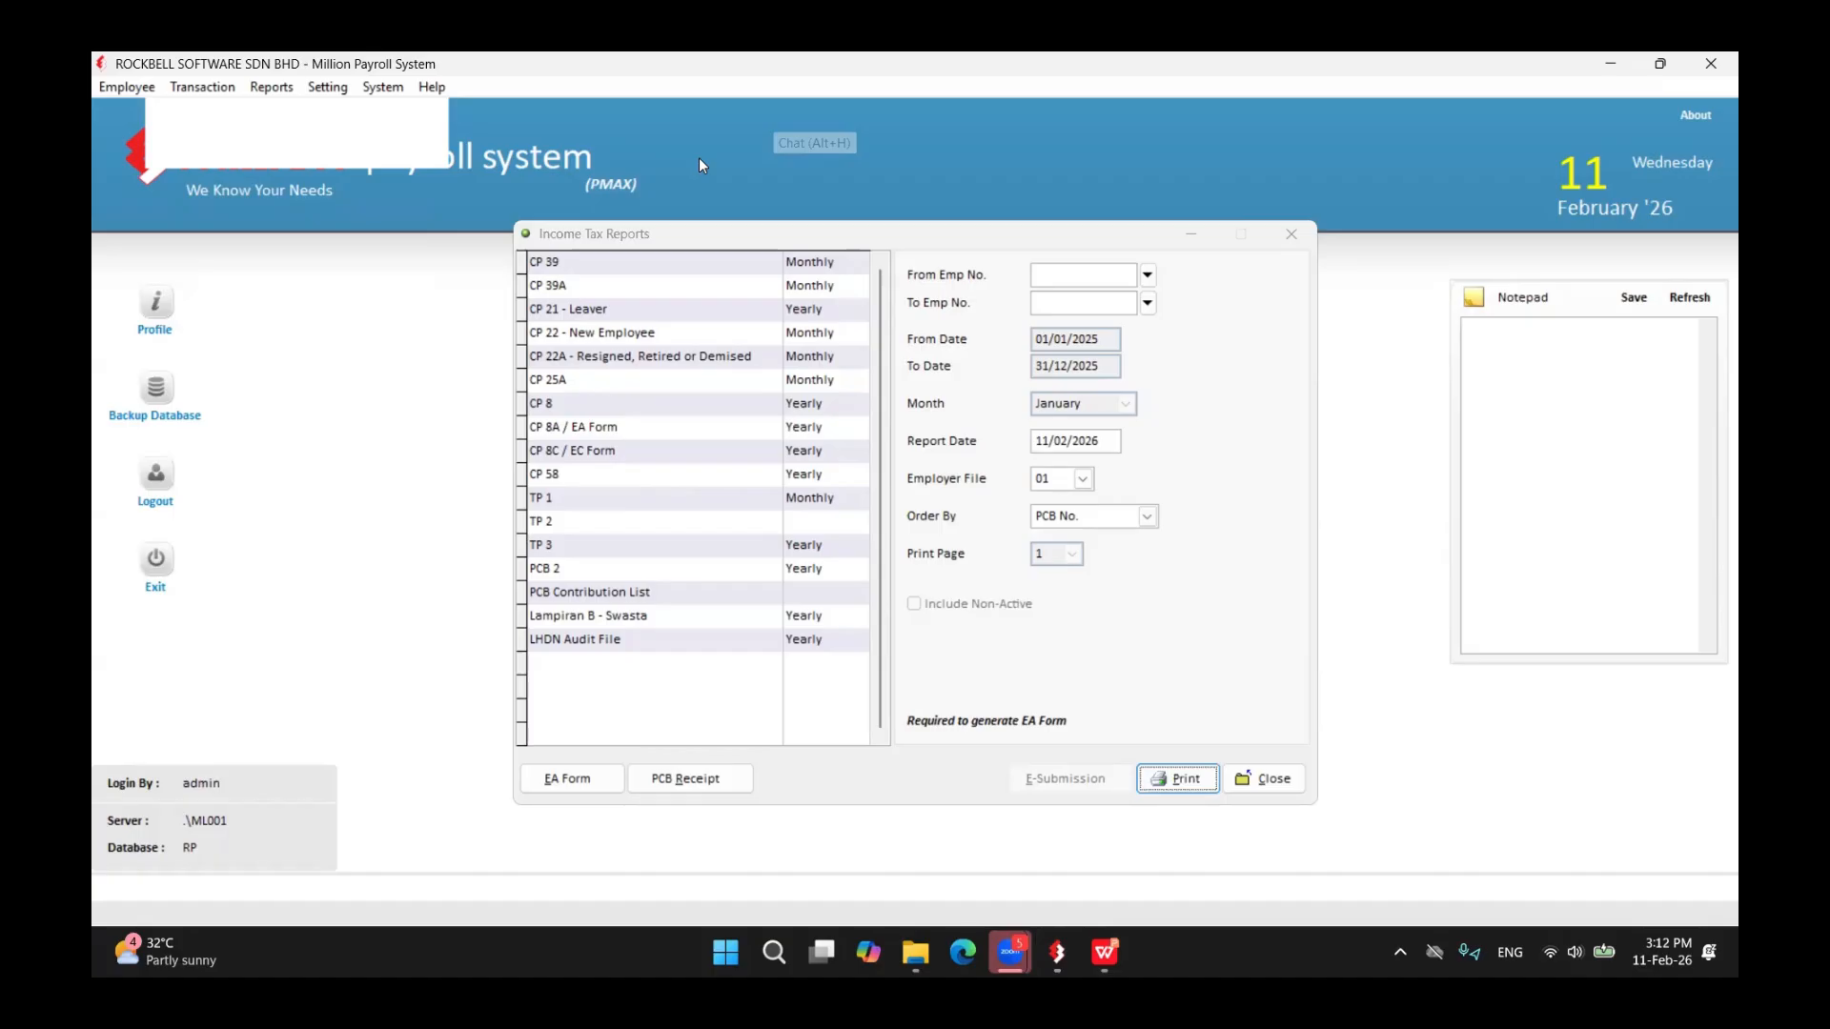
- Switch to the webinar presentation in WPS Office and open slide 14, How to Generate Borang E & CP8D
{"action": "key", "text": "alt+Tab"}
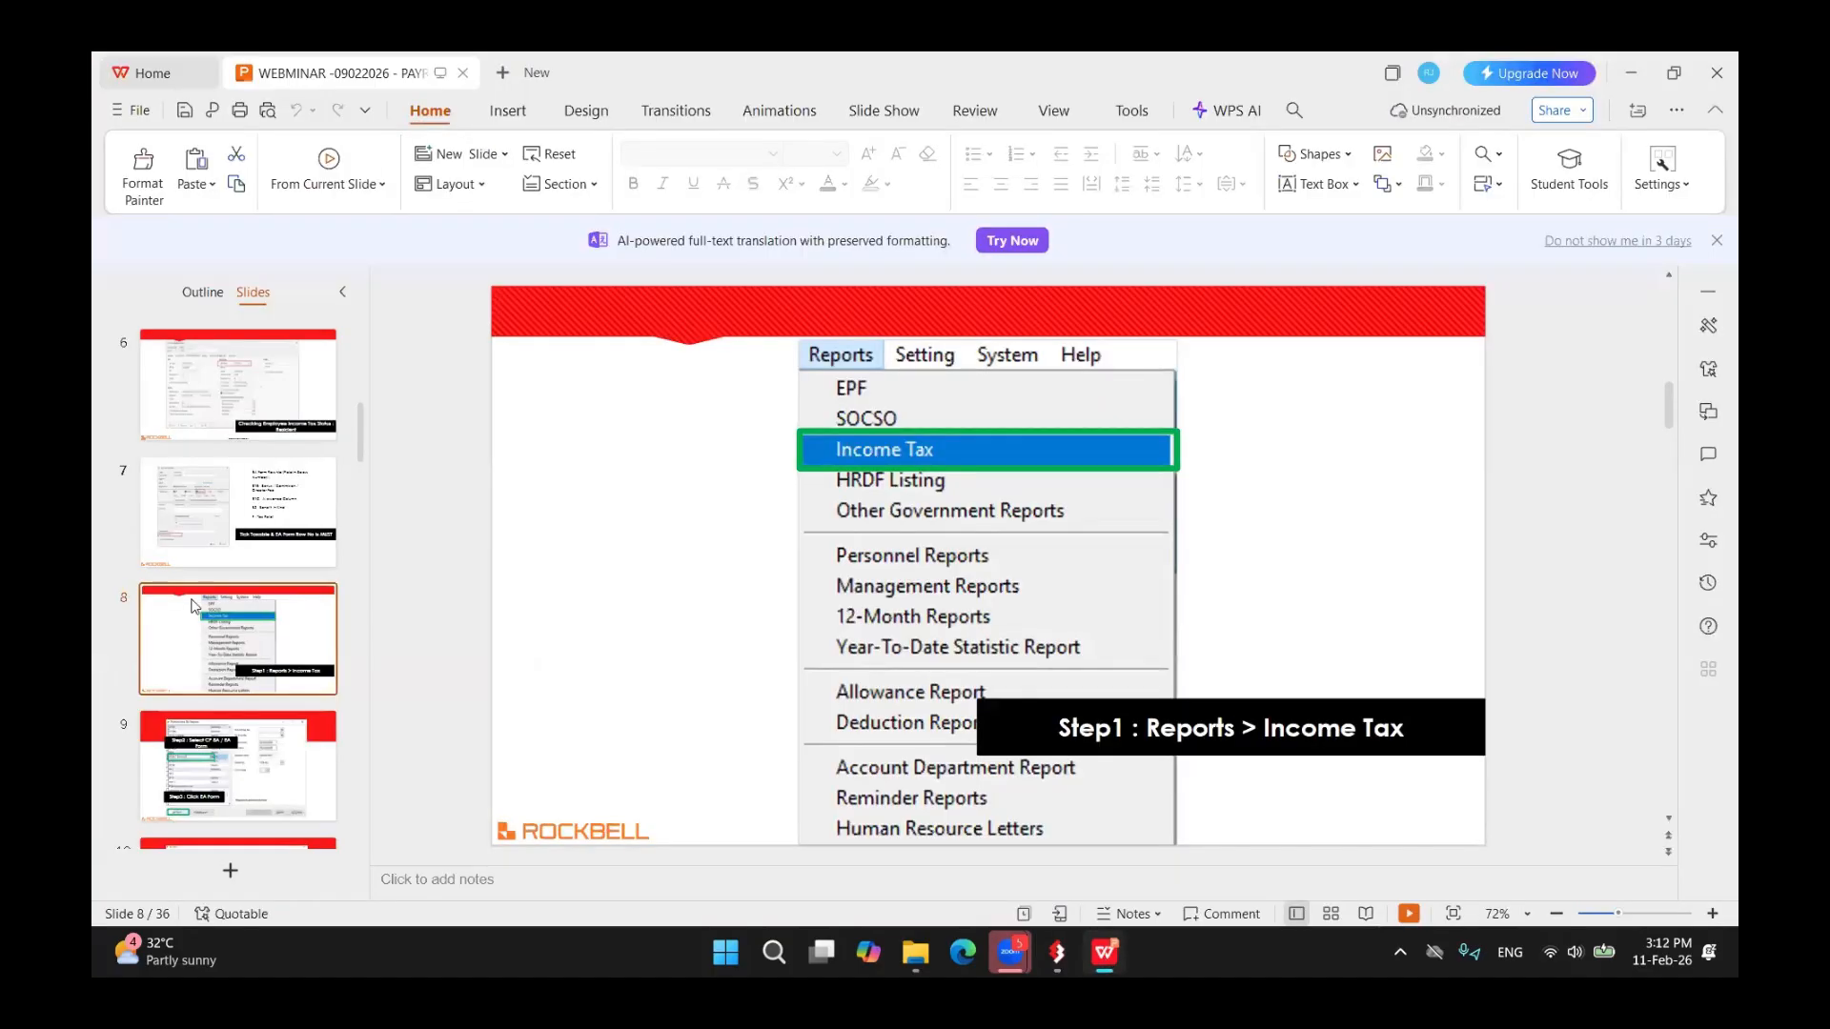
{"action": "scroll", "coordinate": [286, 554], "scroll_direction": "down", "scroll_amount": 5}
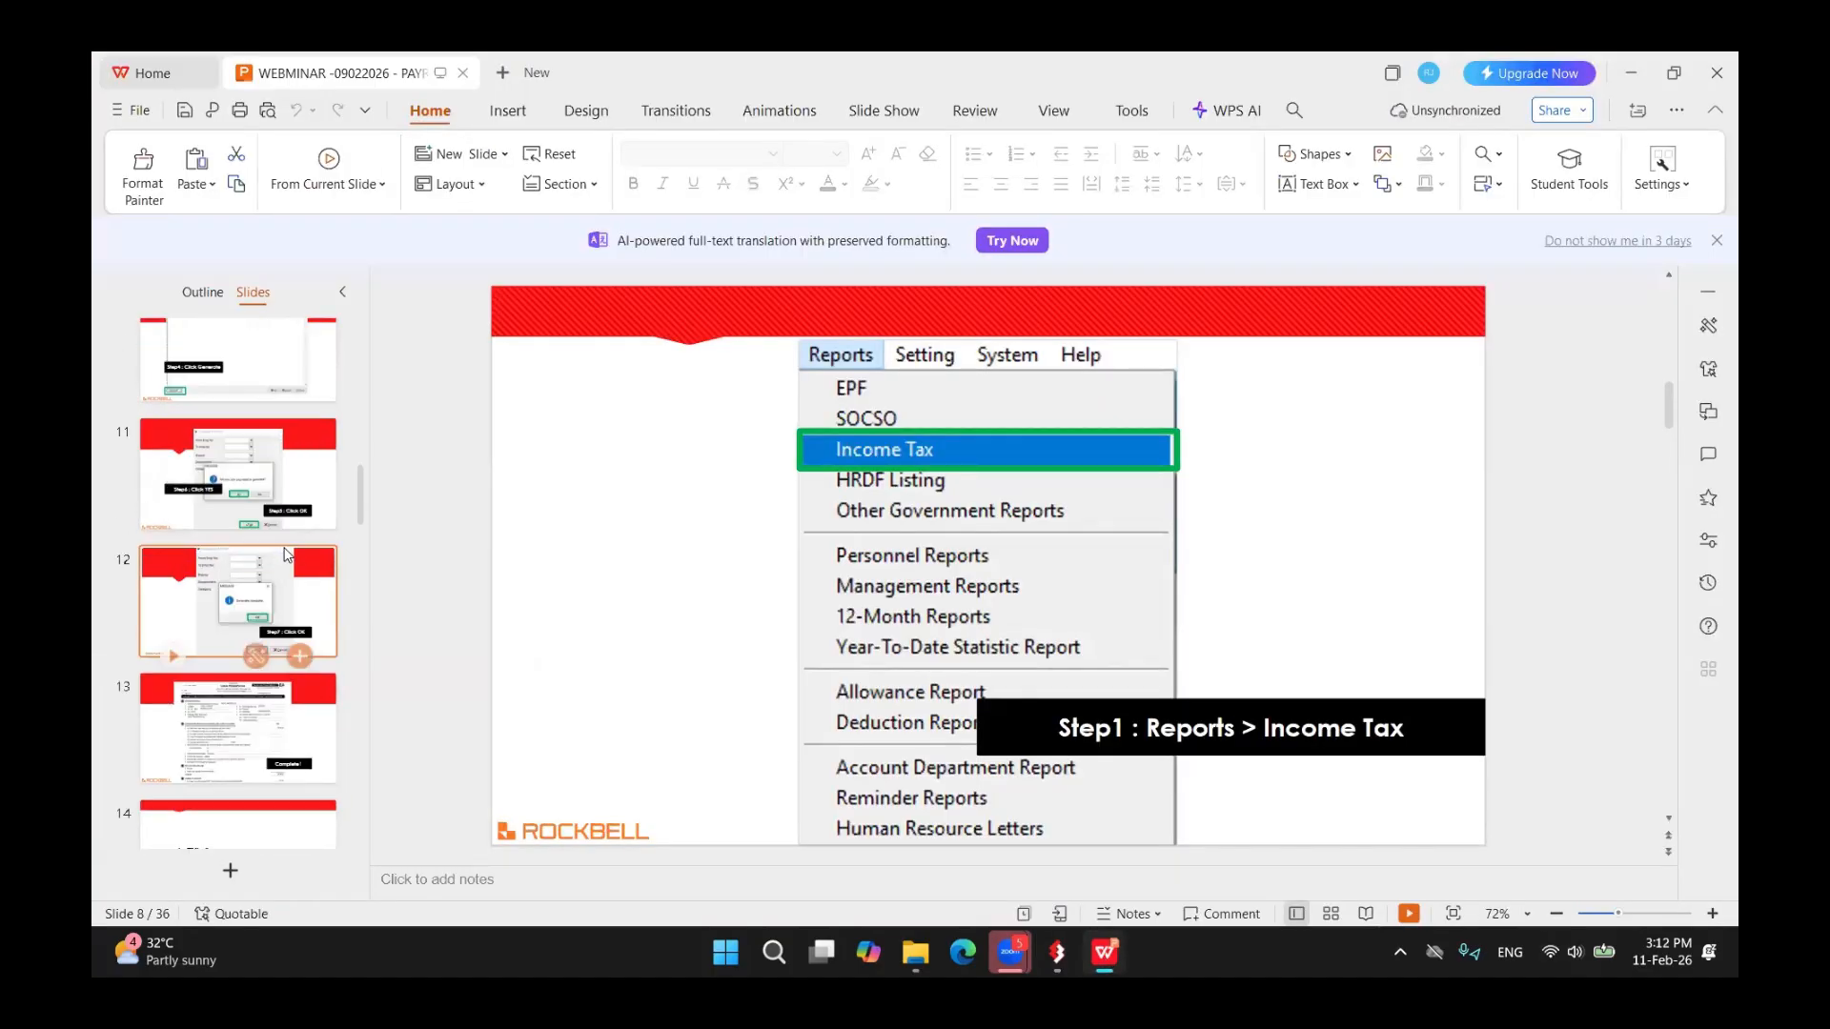
{"action": "scroll", "coordinate": [286, 555], "scroll_direction": "down", "scroll_amount": 1}
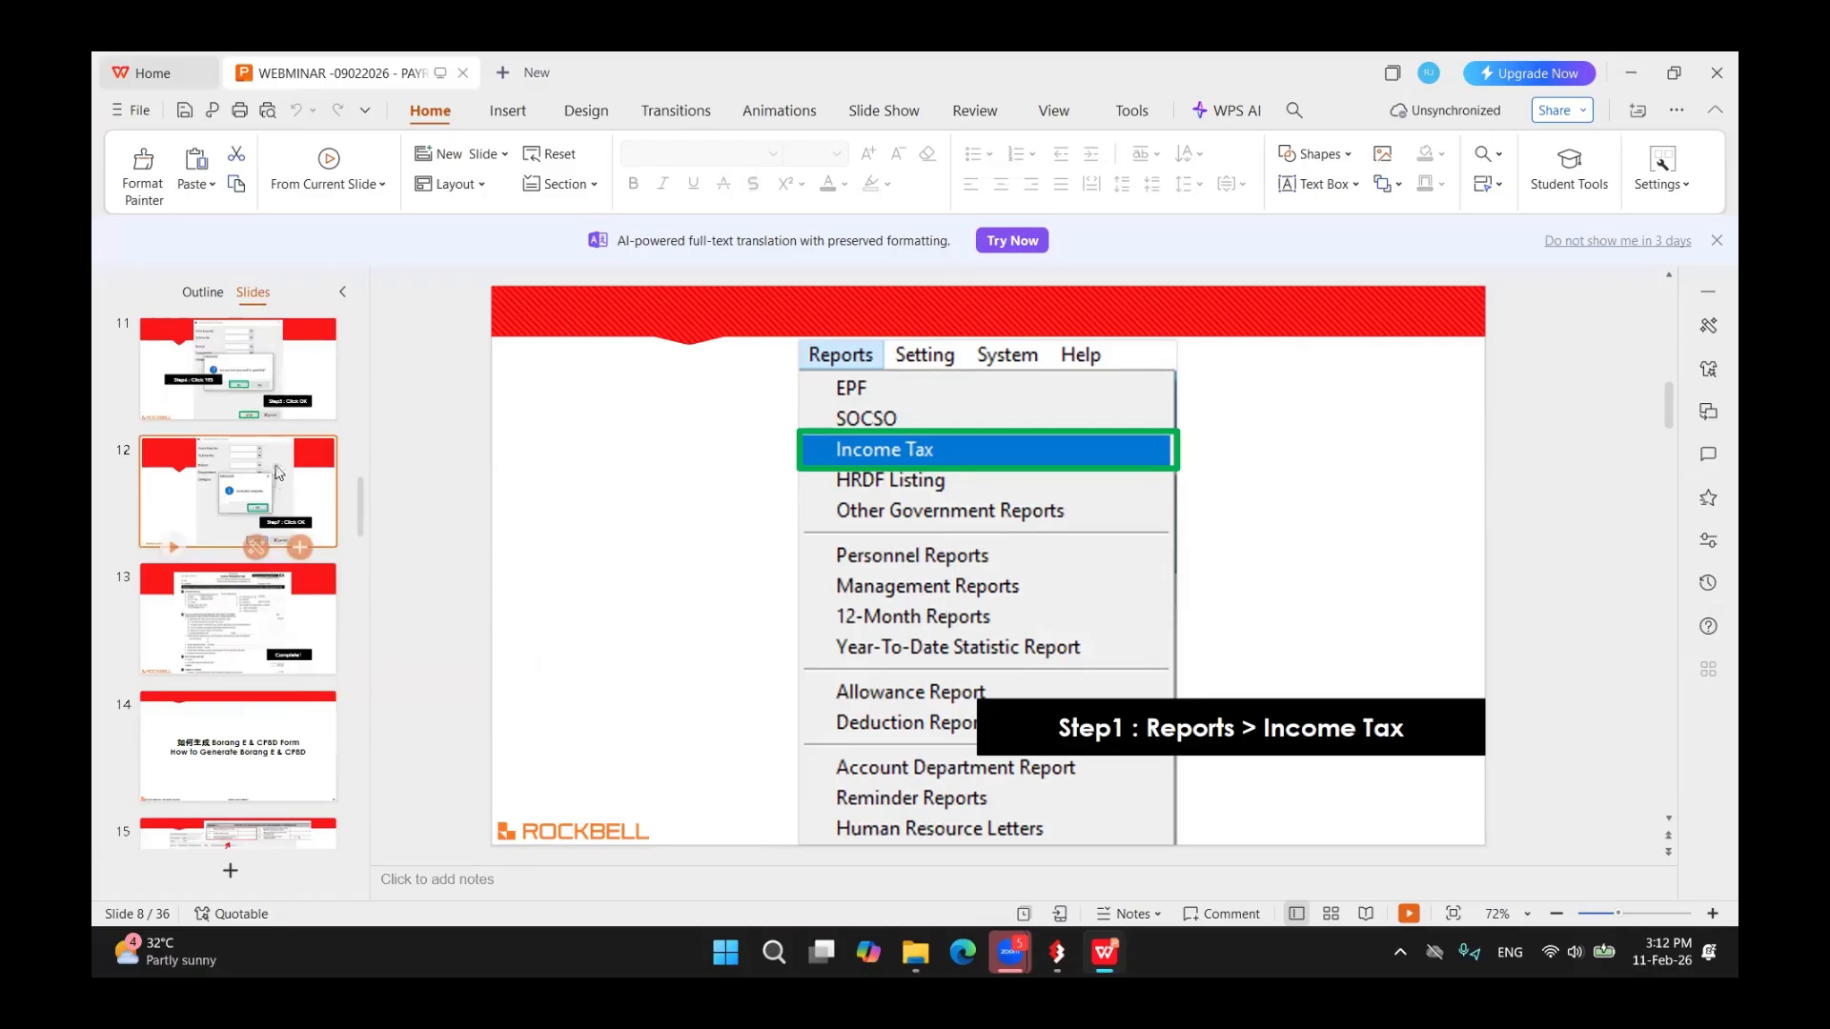
{"action": "scroll", "coordinate": [277, 482], "scroll_direction": "down", "scroll_amount": 1}
{"action": "left_click", "coordinate": [239, 596]}
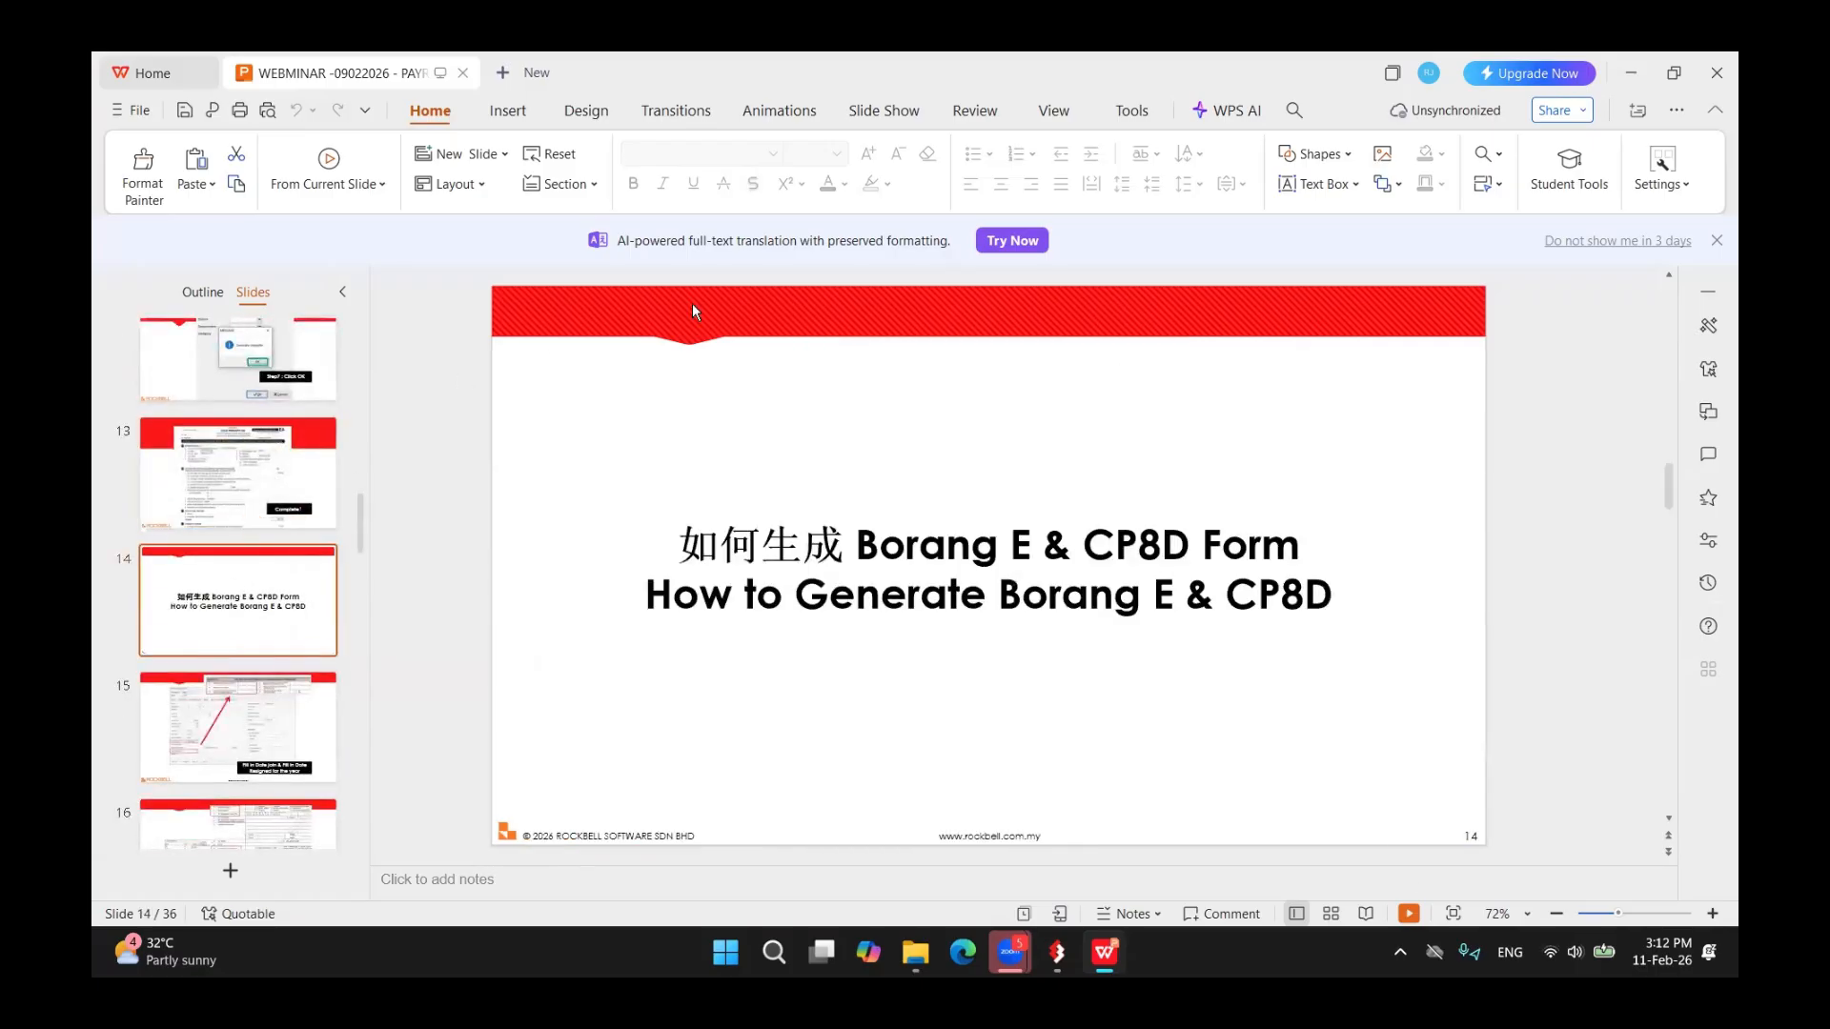
- Present the slides from slide 14, advance to slide 15 on filling in the joined and resigned dates, and end the show
{"action": "left_click", "coordinate": [1409, 913]}
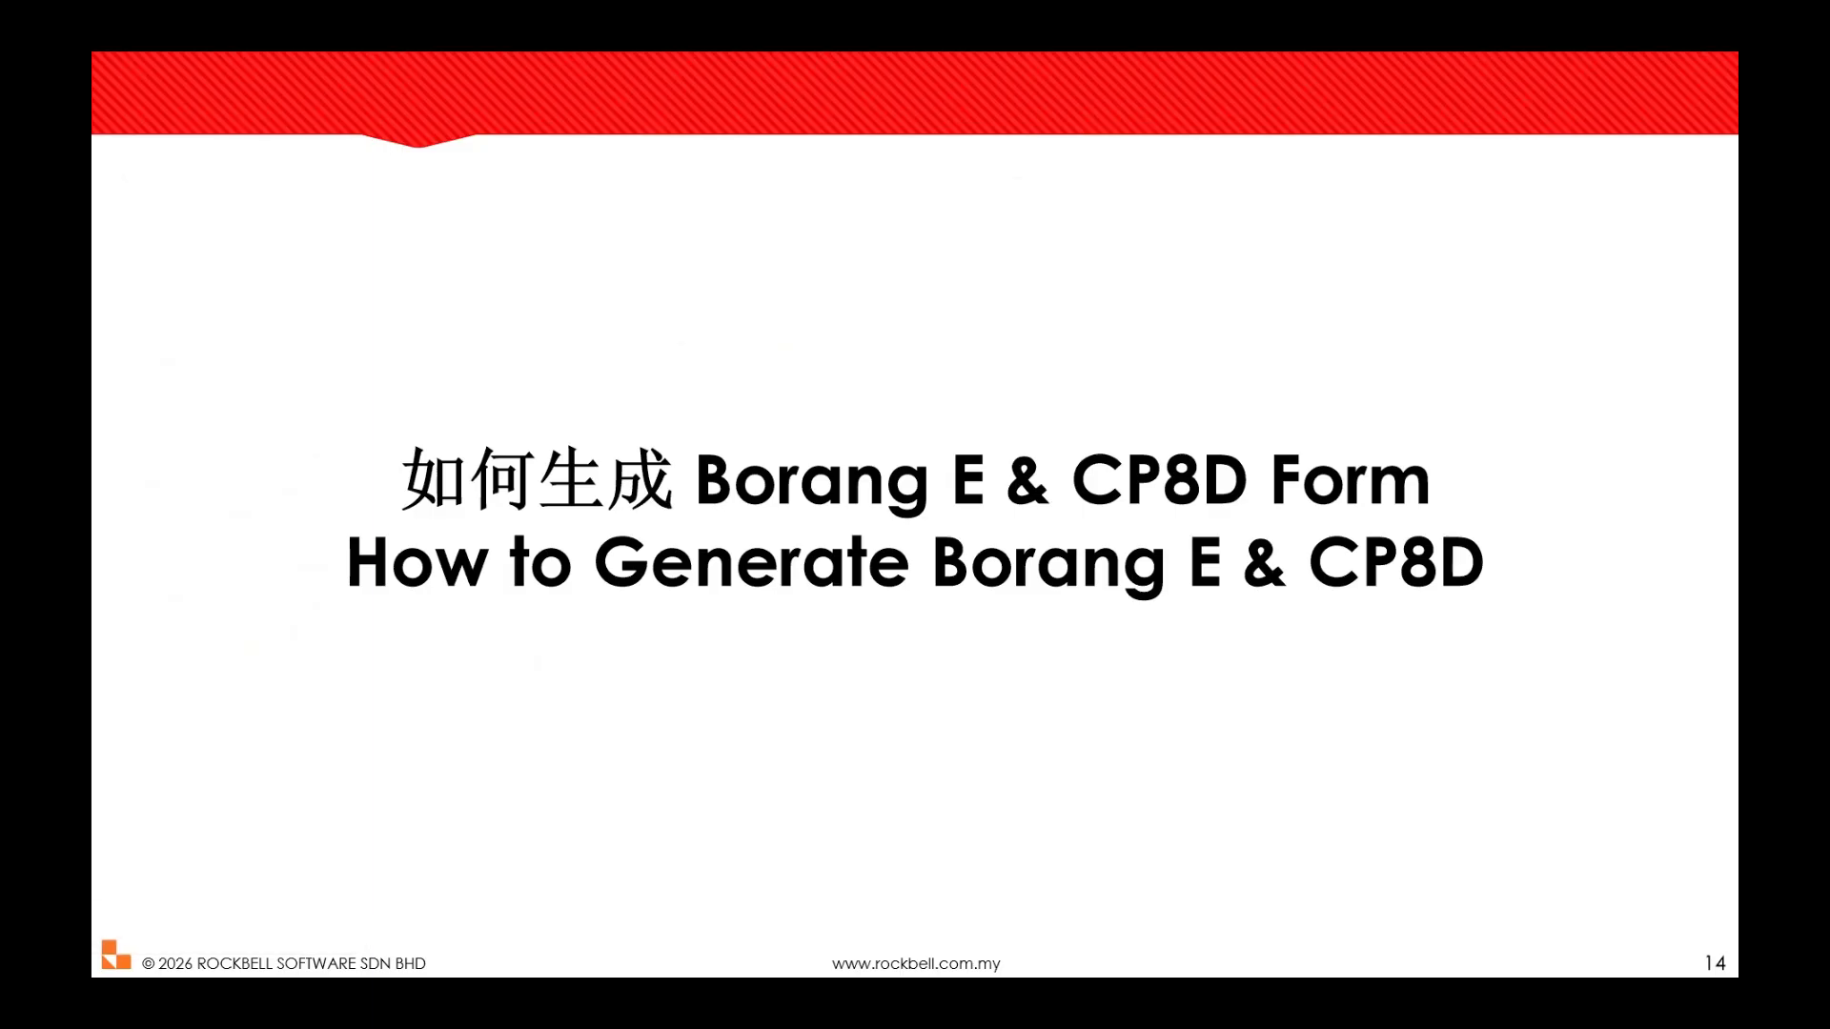
{"action": "key", "text": "Right"}
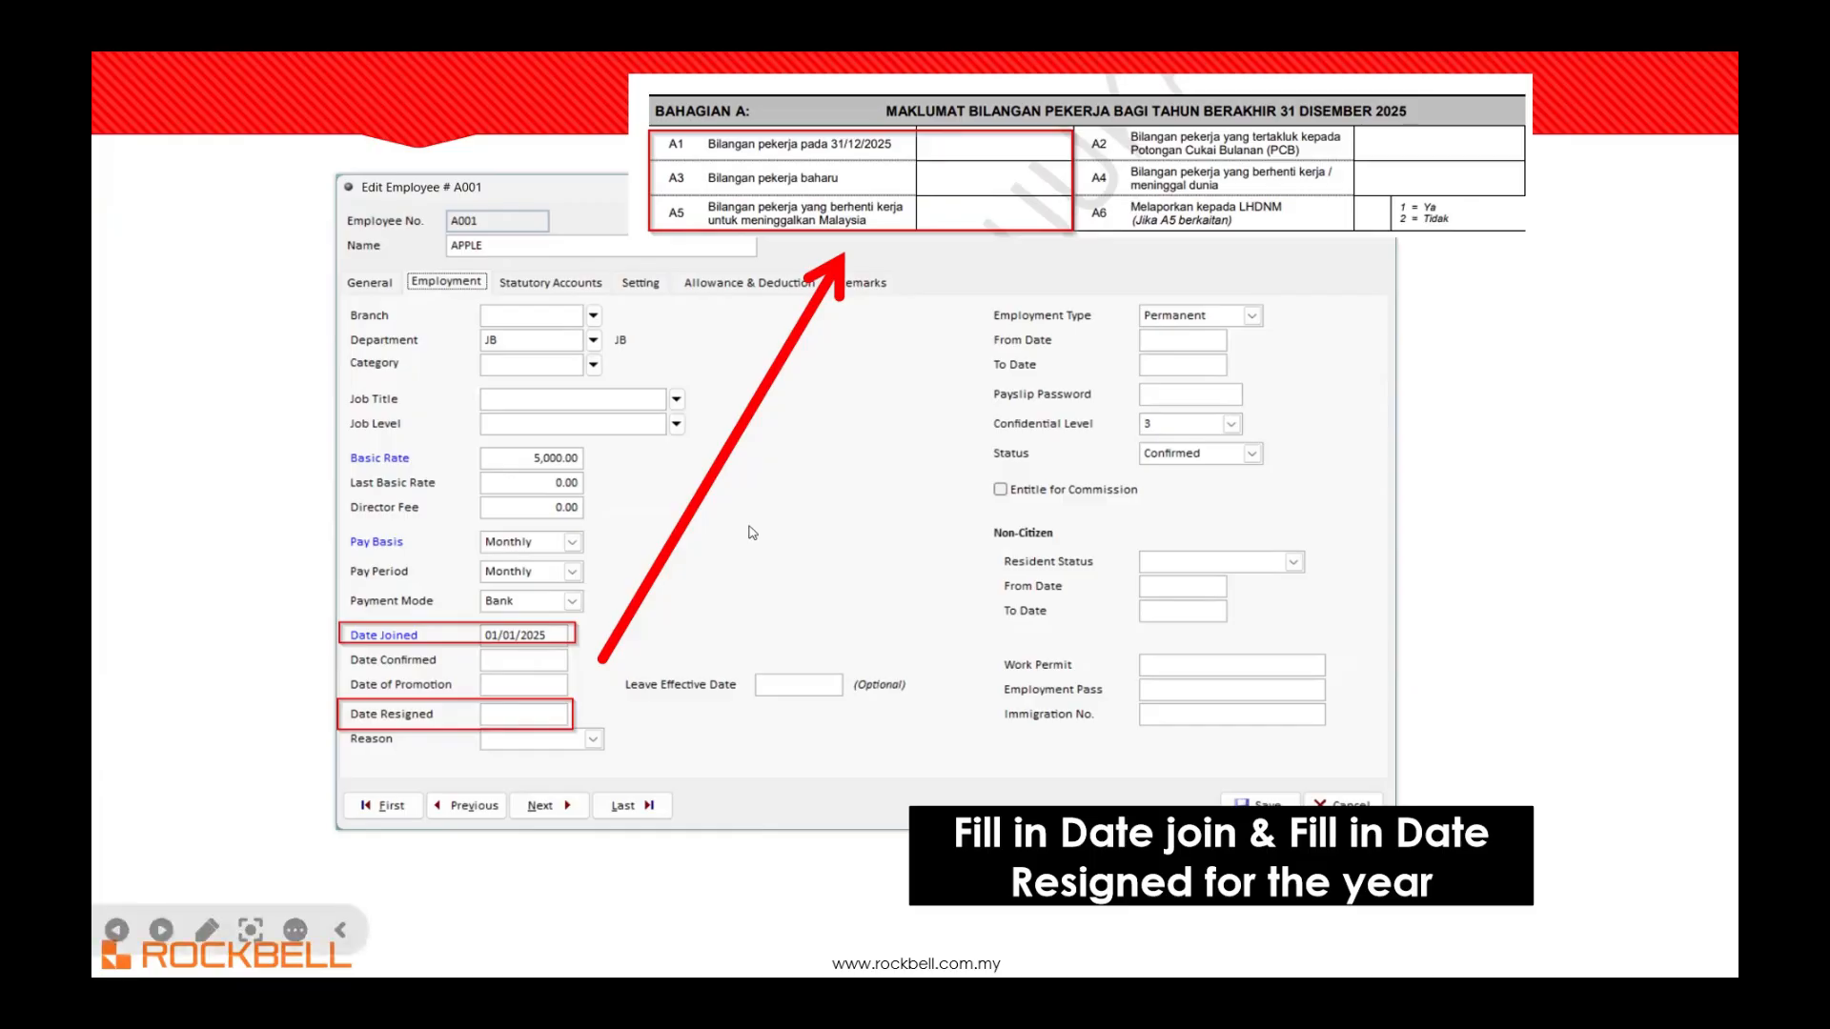
{"action": "key", "text": "Escape"}
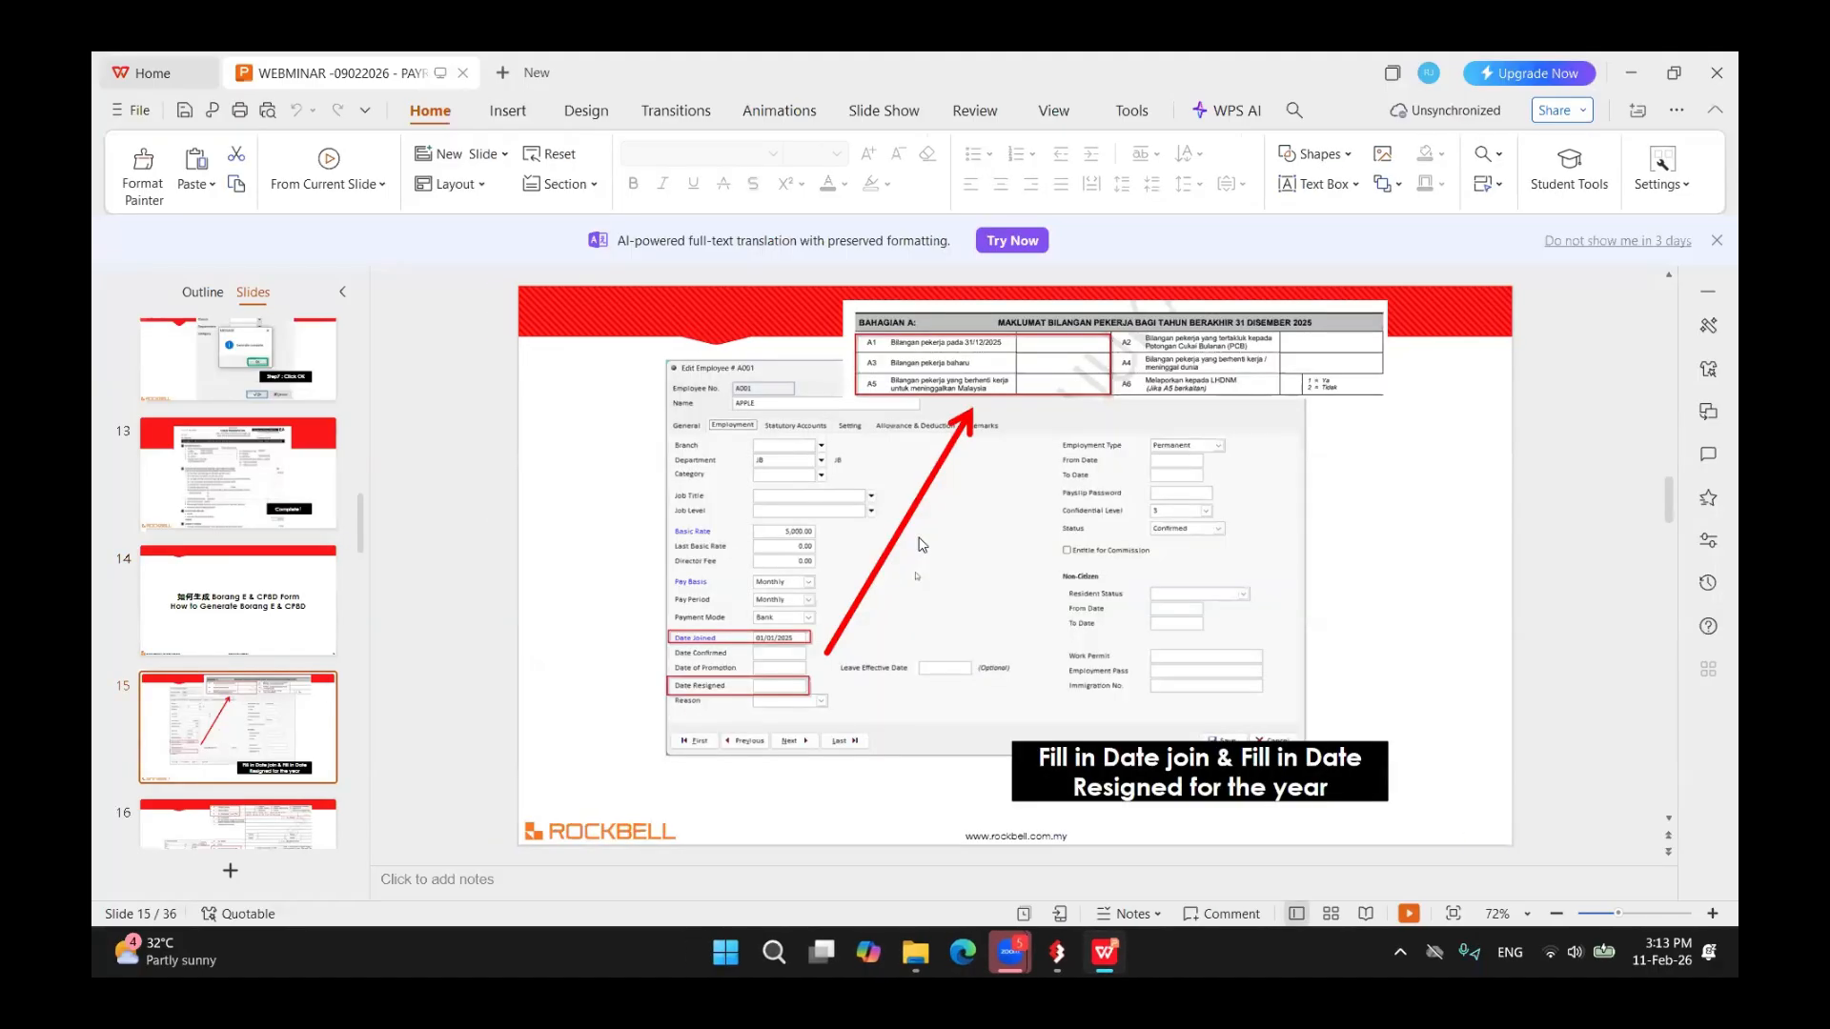
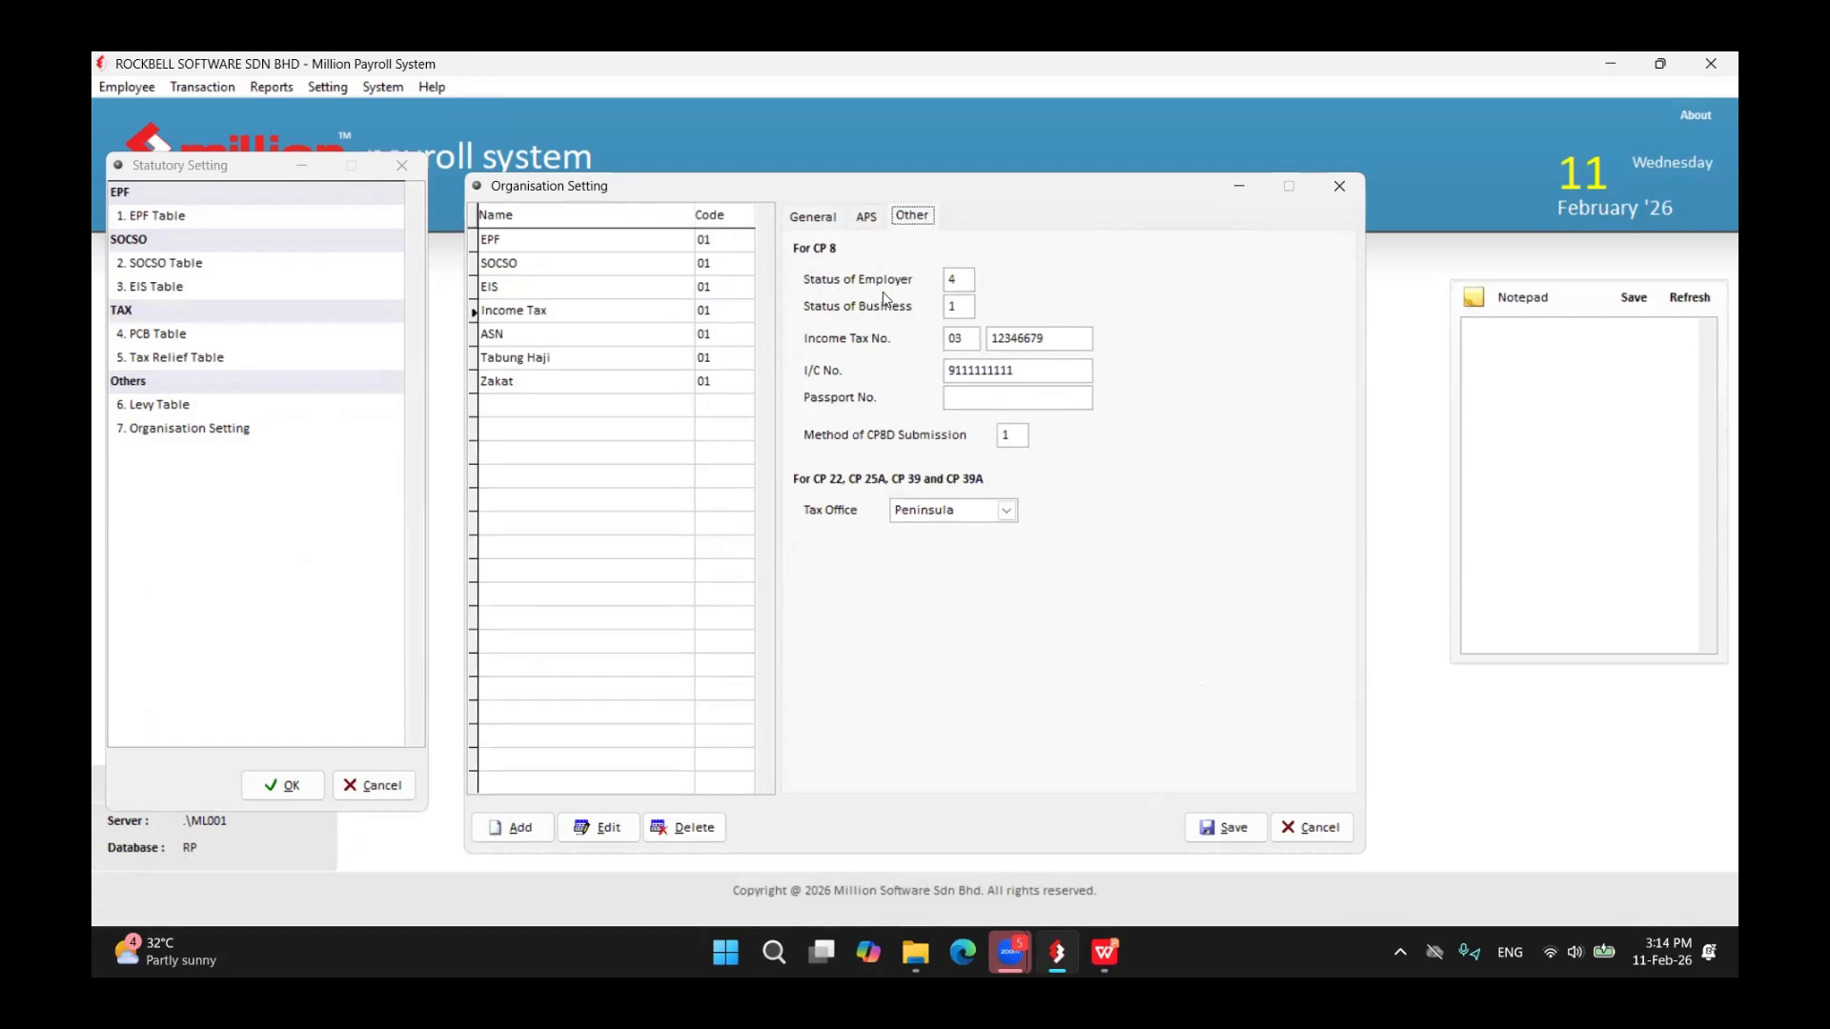
- Switch to the WPS Office presentation, present slide 16 on the Income Tax organisation details, and return to Million Payroll
{"action": "left_click", "coordinate": [1103, 952]}
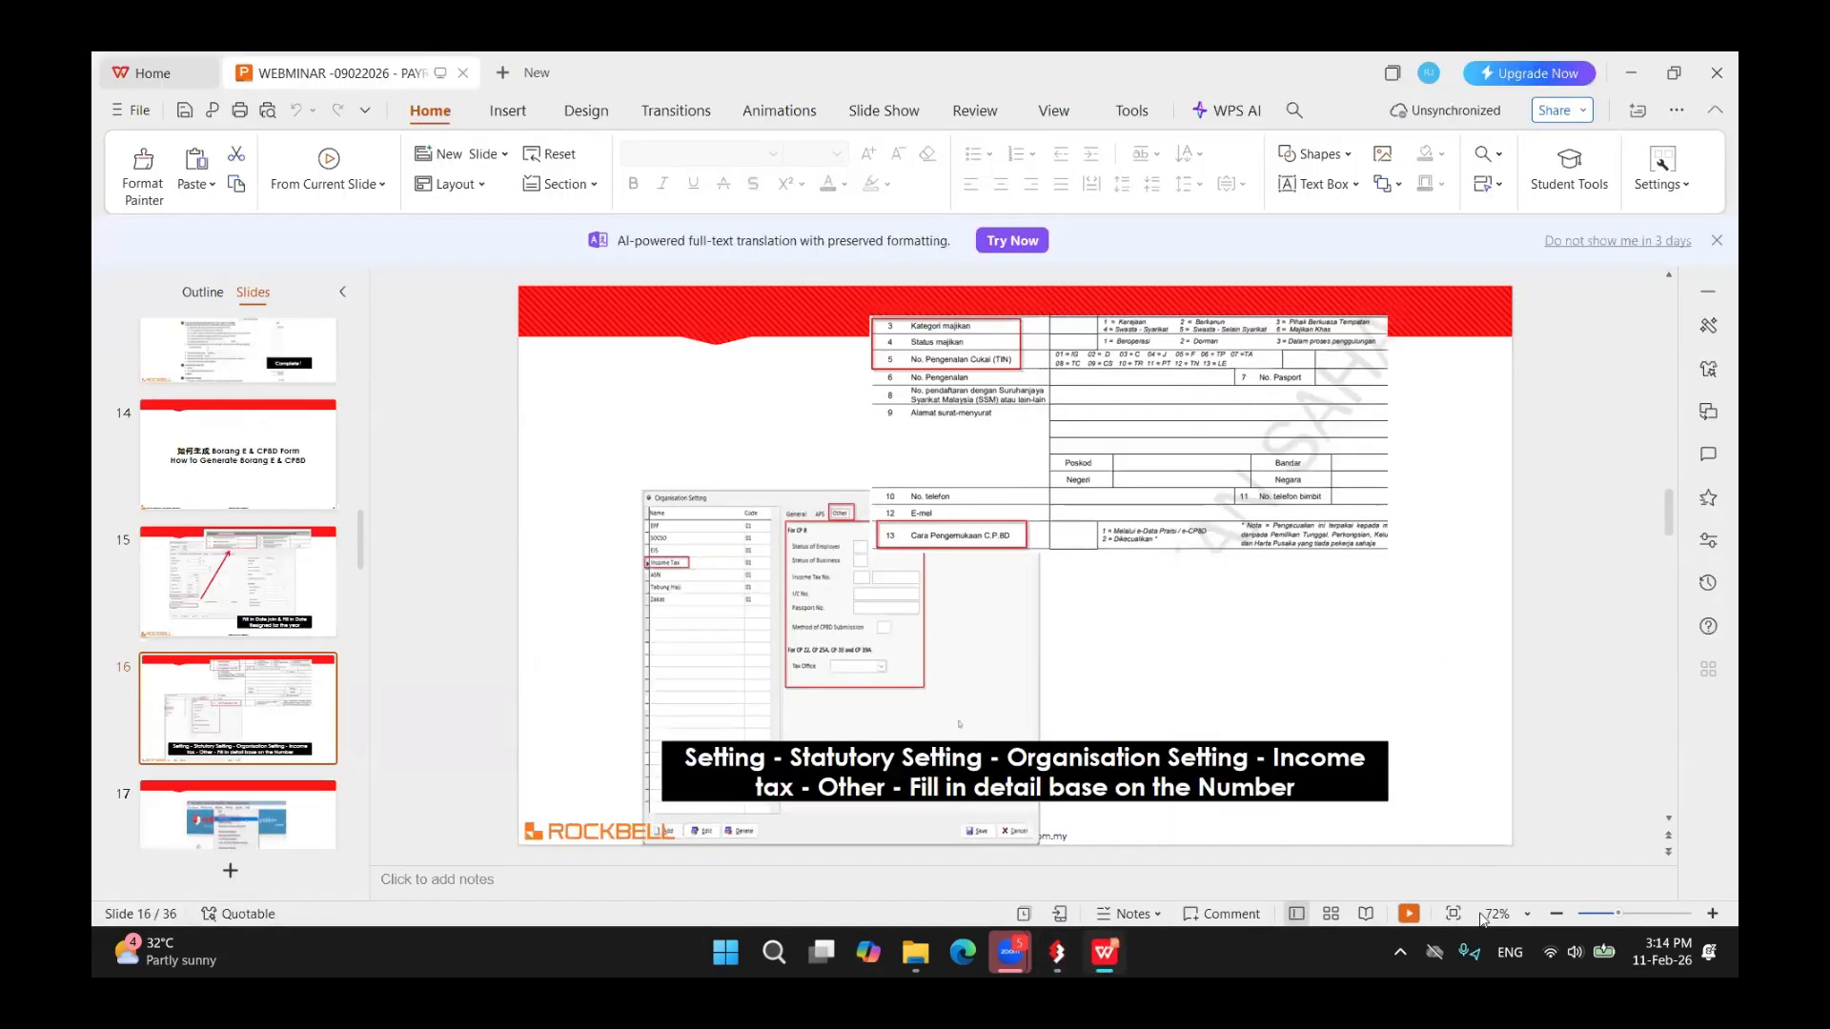
{"action": "left_click", "coordinate": [1408, 913]}
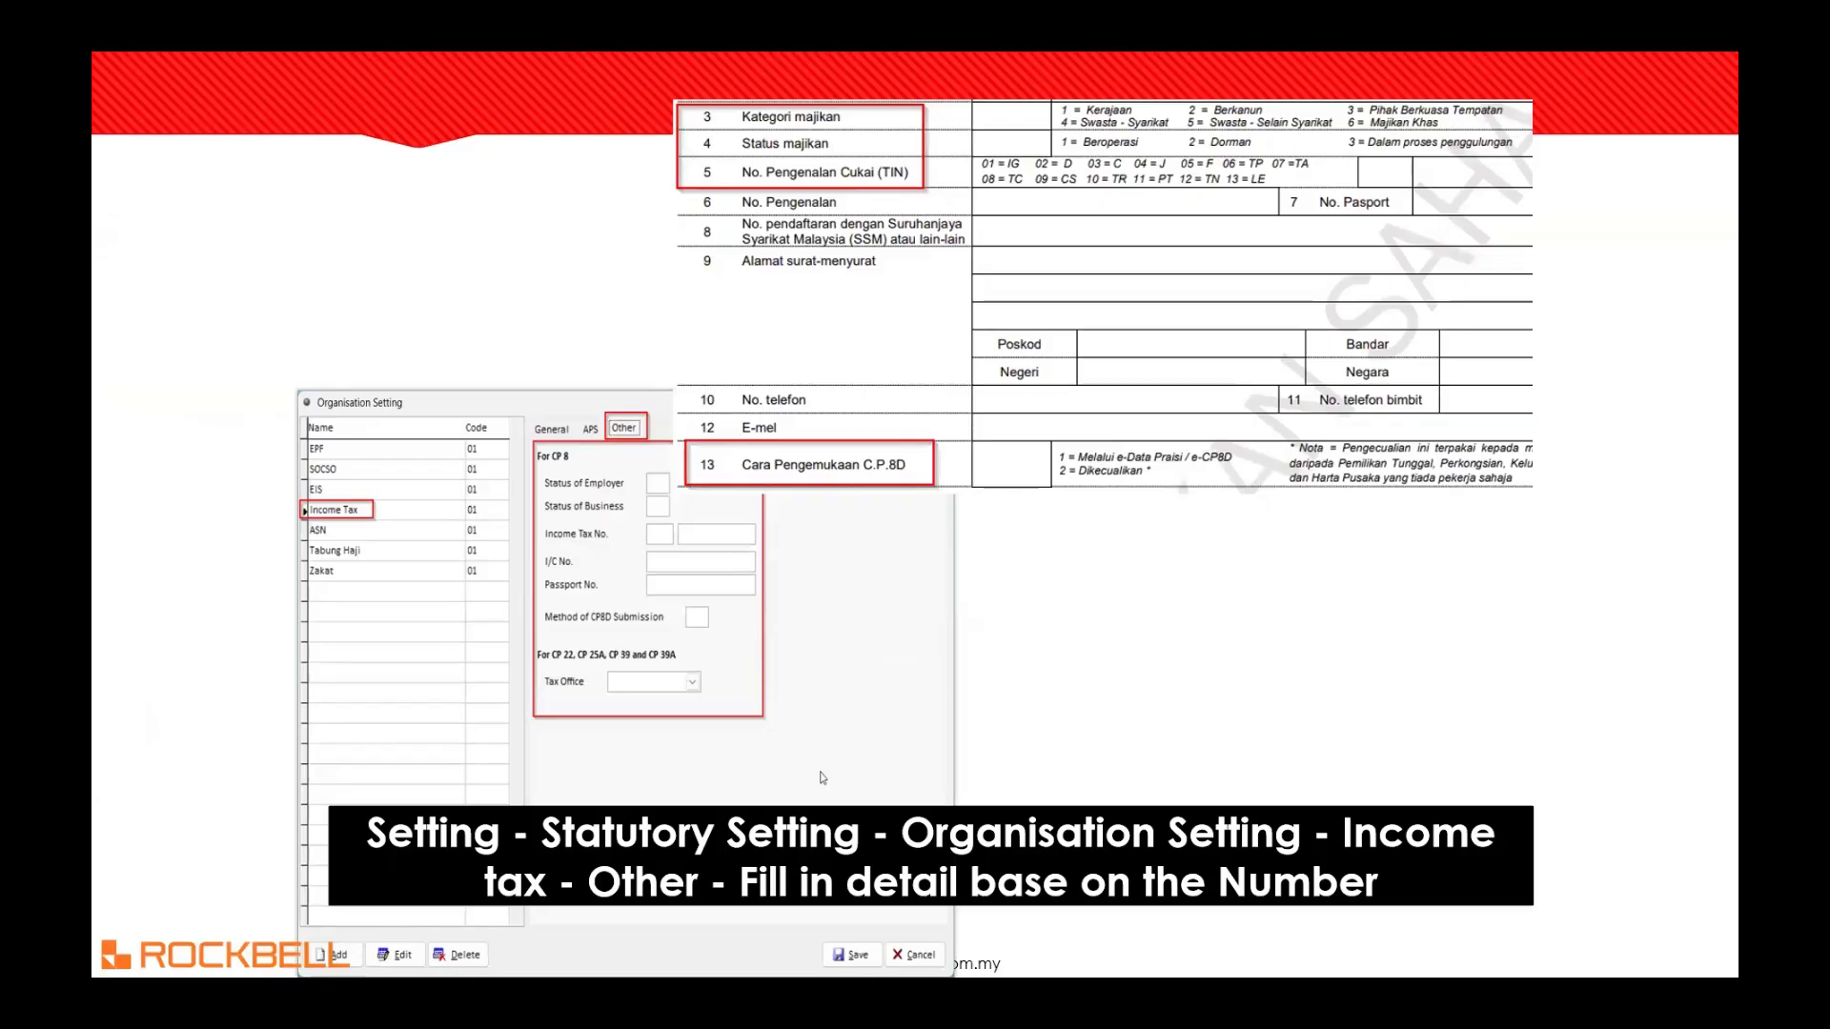
{"action": "key", "text": "Escape"}
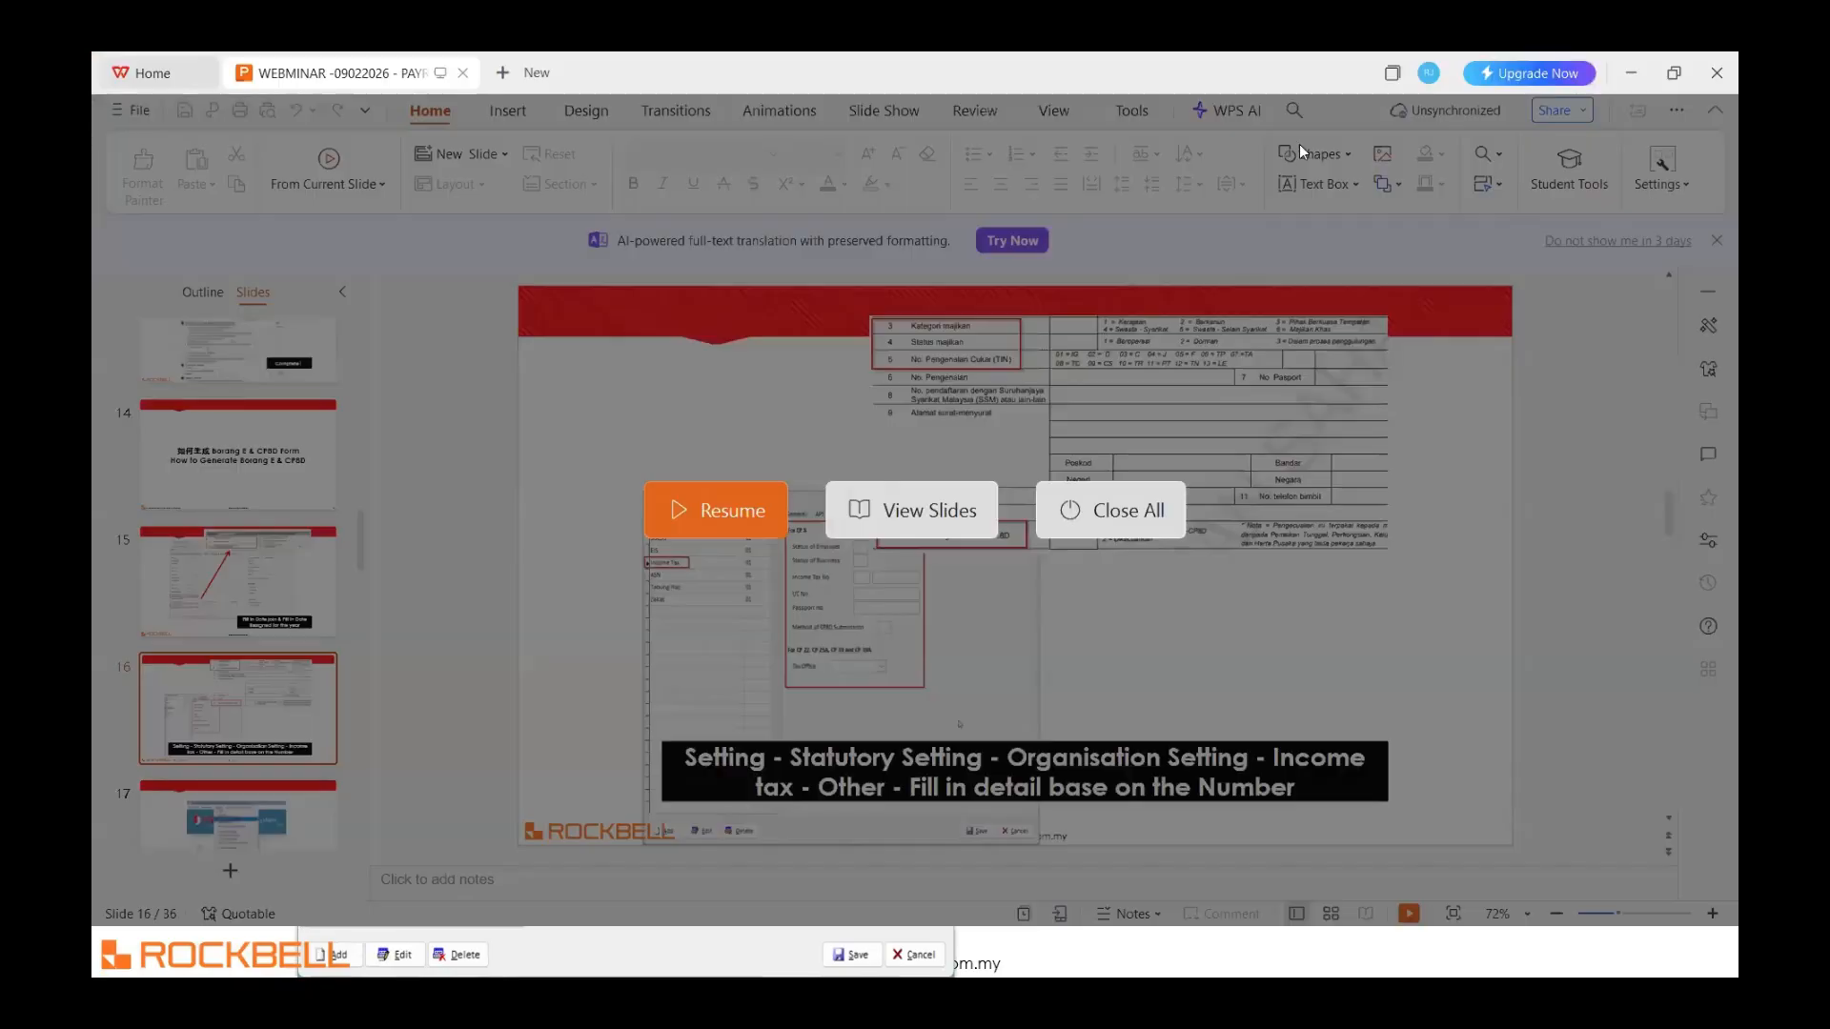
{"action": "left_click", "coordinate": [752, 515]}
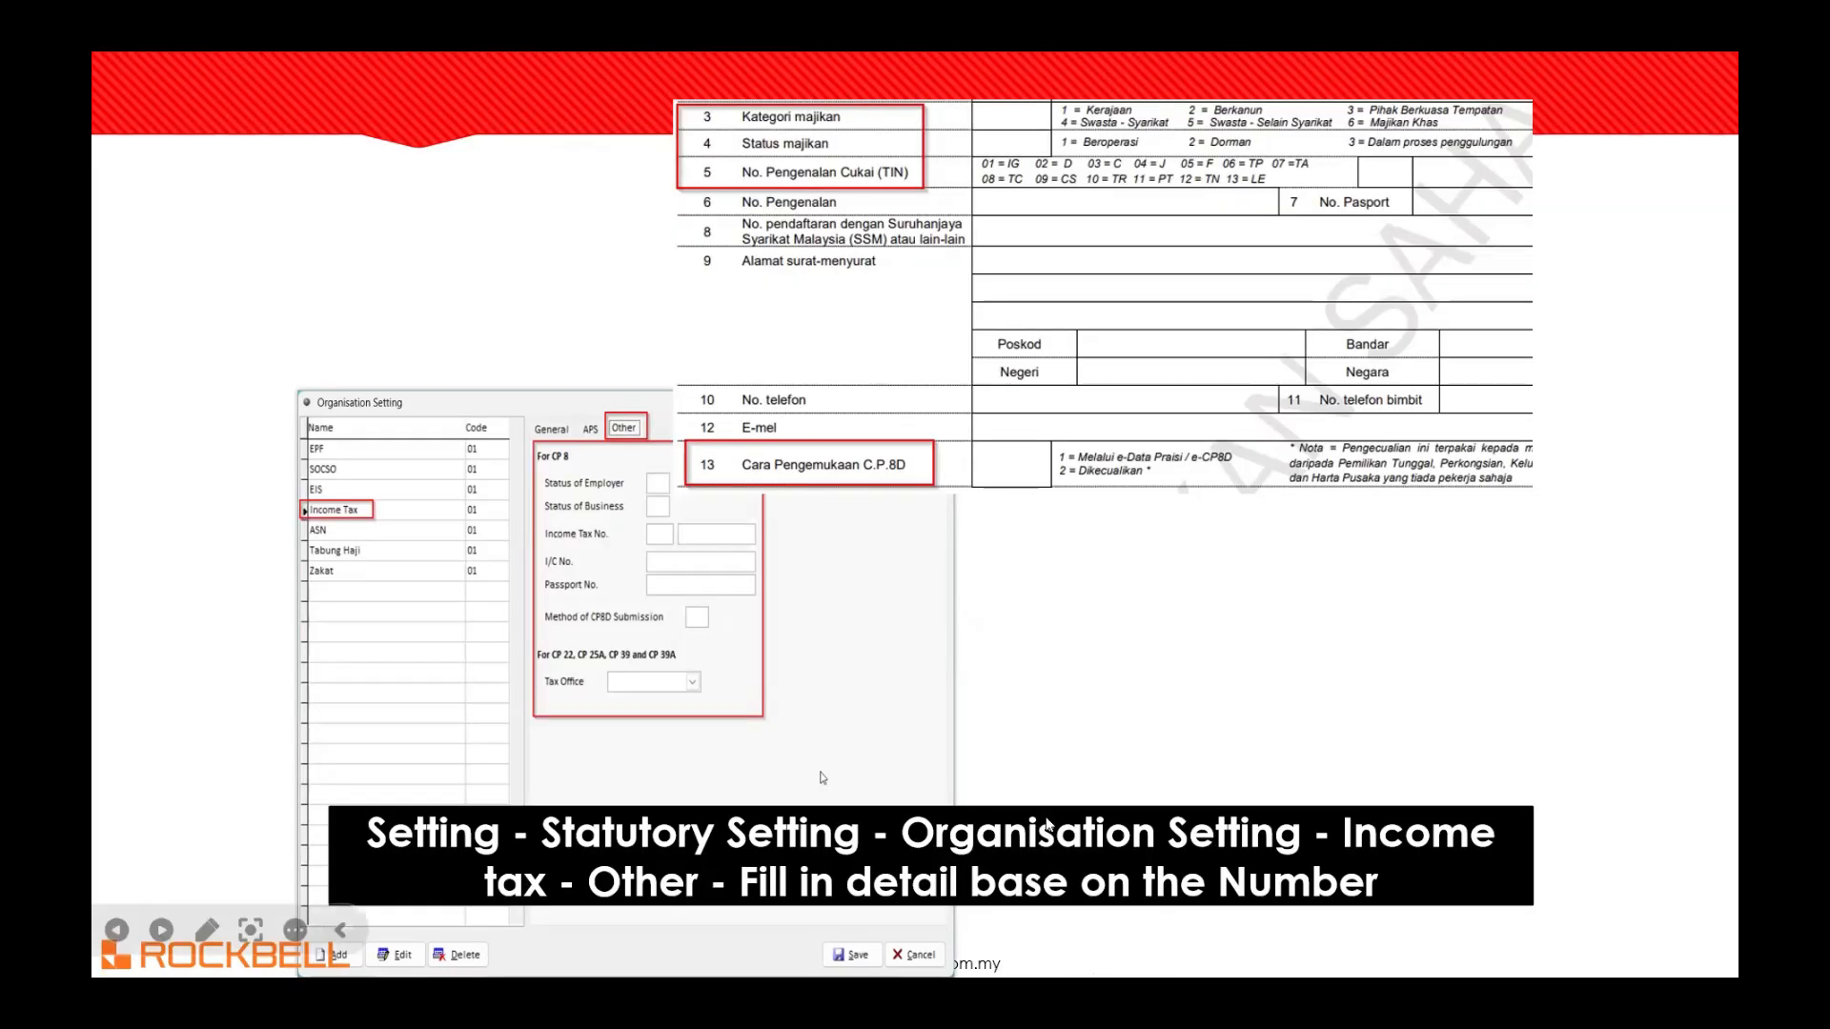
{"action": "key", "text": "Escape"}
{"action": "left_click", "coordinate": [1058, 953]}
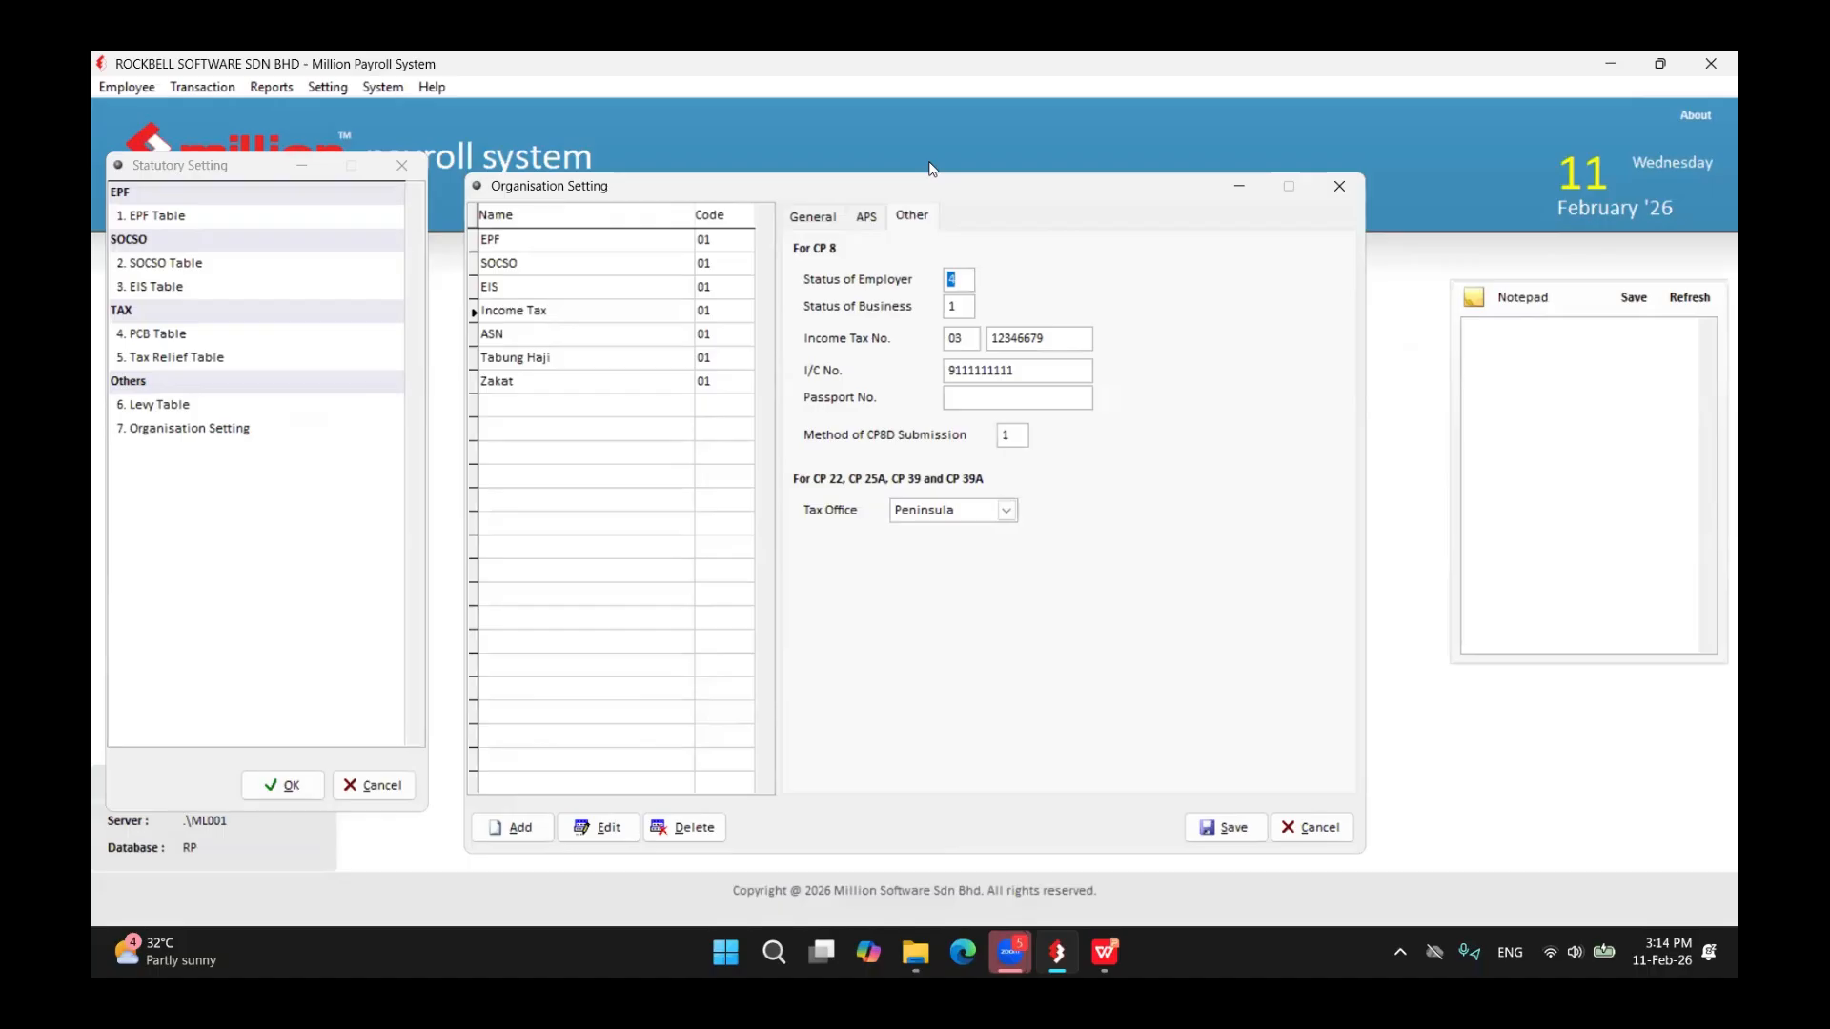
- Compare the Income Tax entry's CP 8 employer status, business status and tax number prefix with the code lists on slide 16 in WPS Office
{"action": "left_click", "coordinate": [1105, 958]}
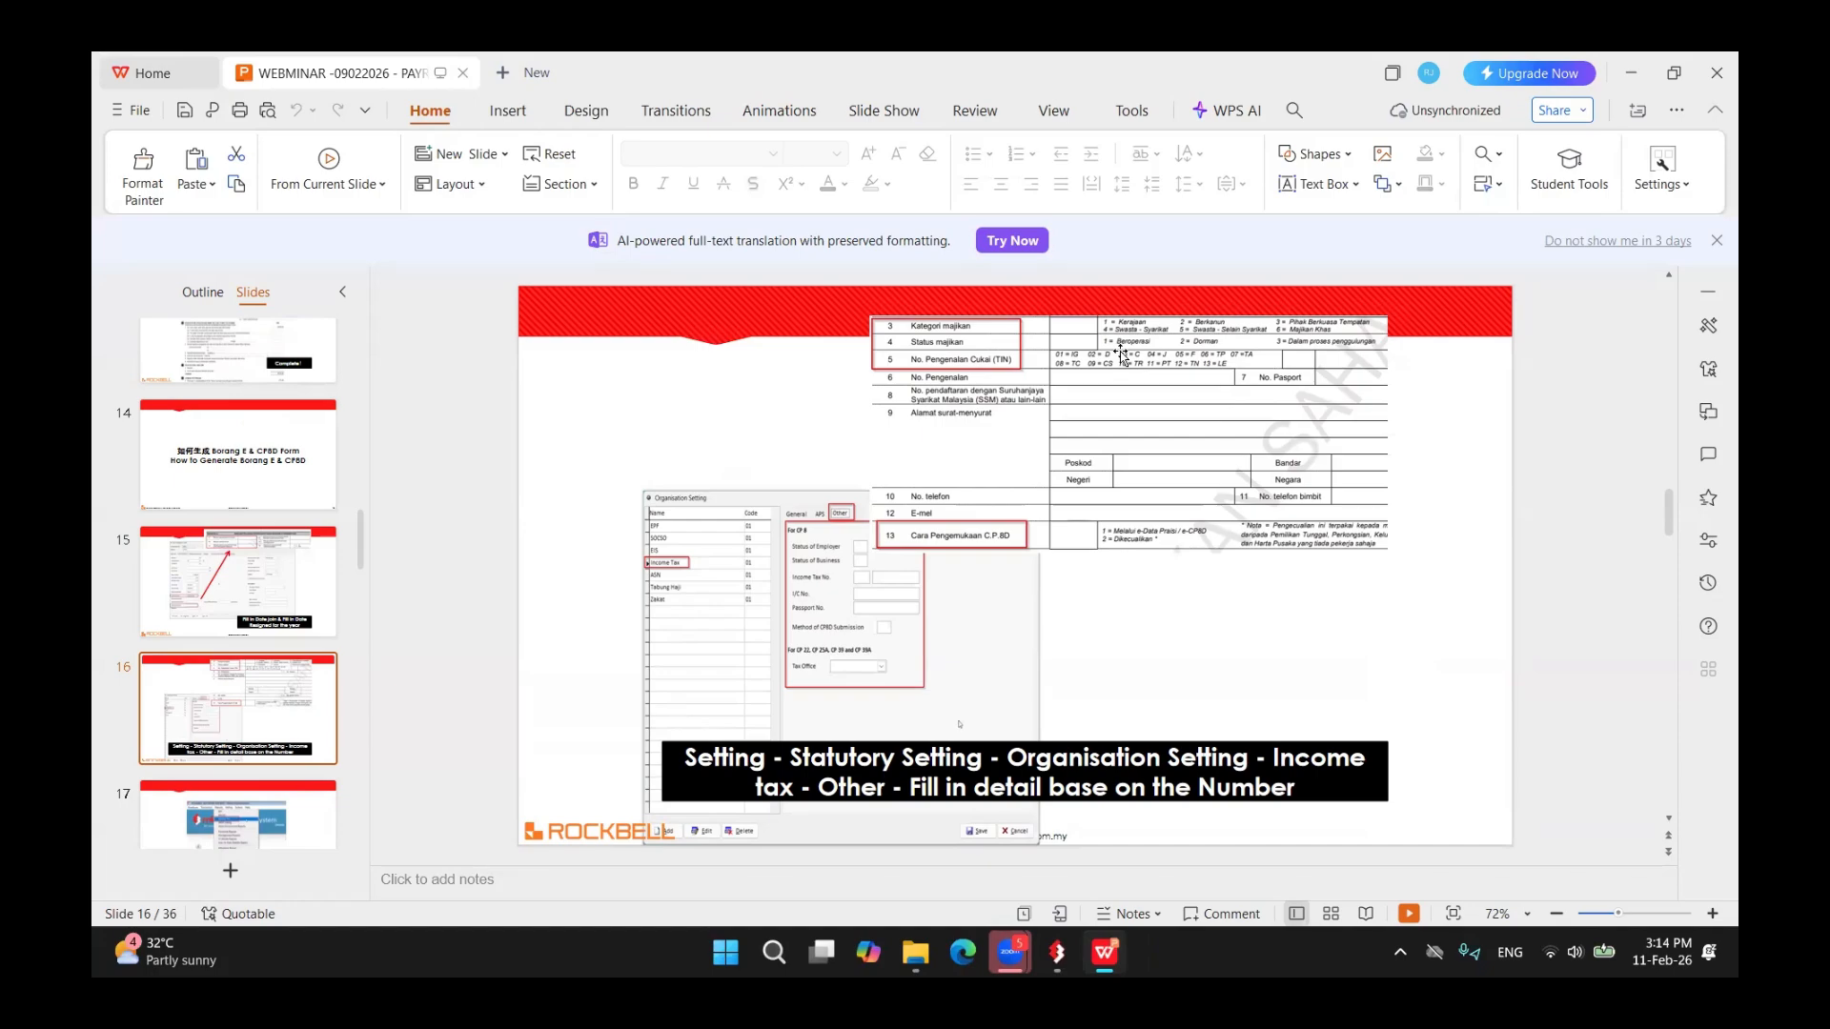
{"action": "left_click", "coordinate": [1057, 952]}
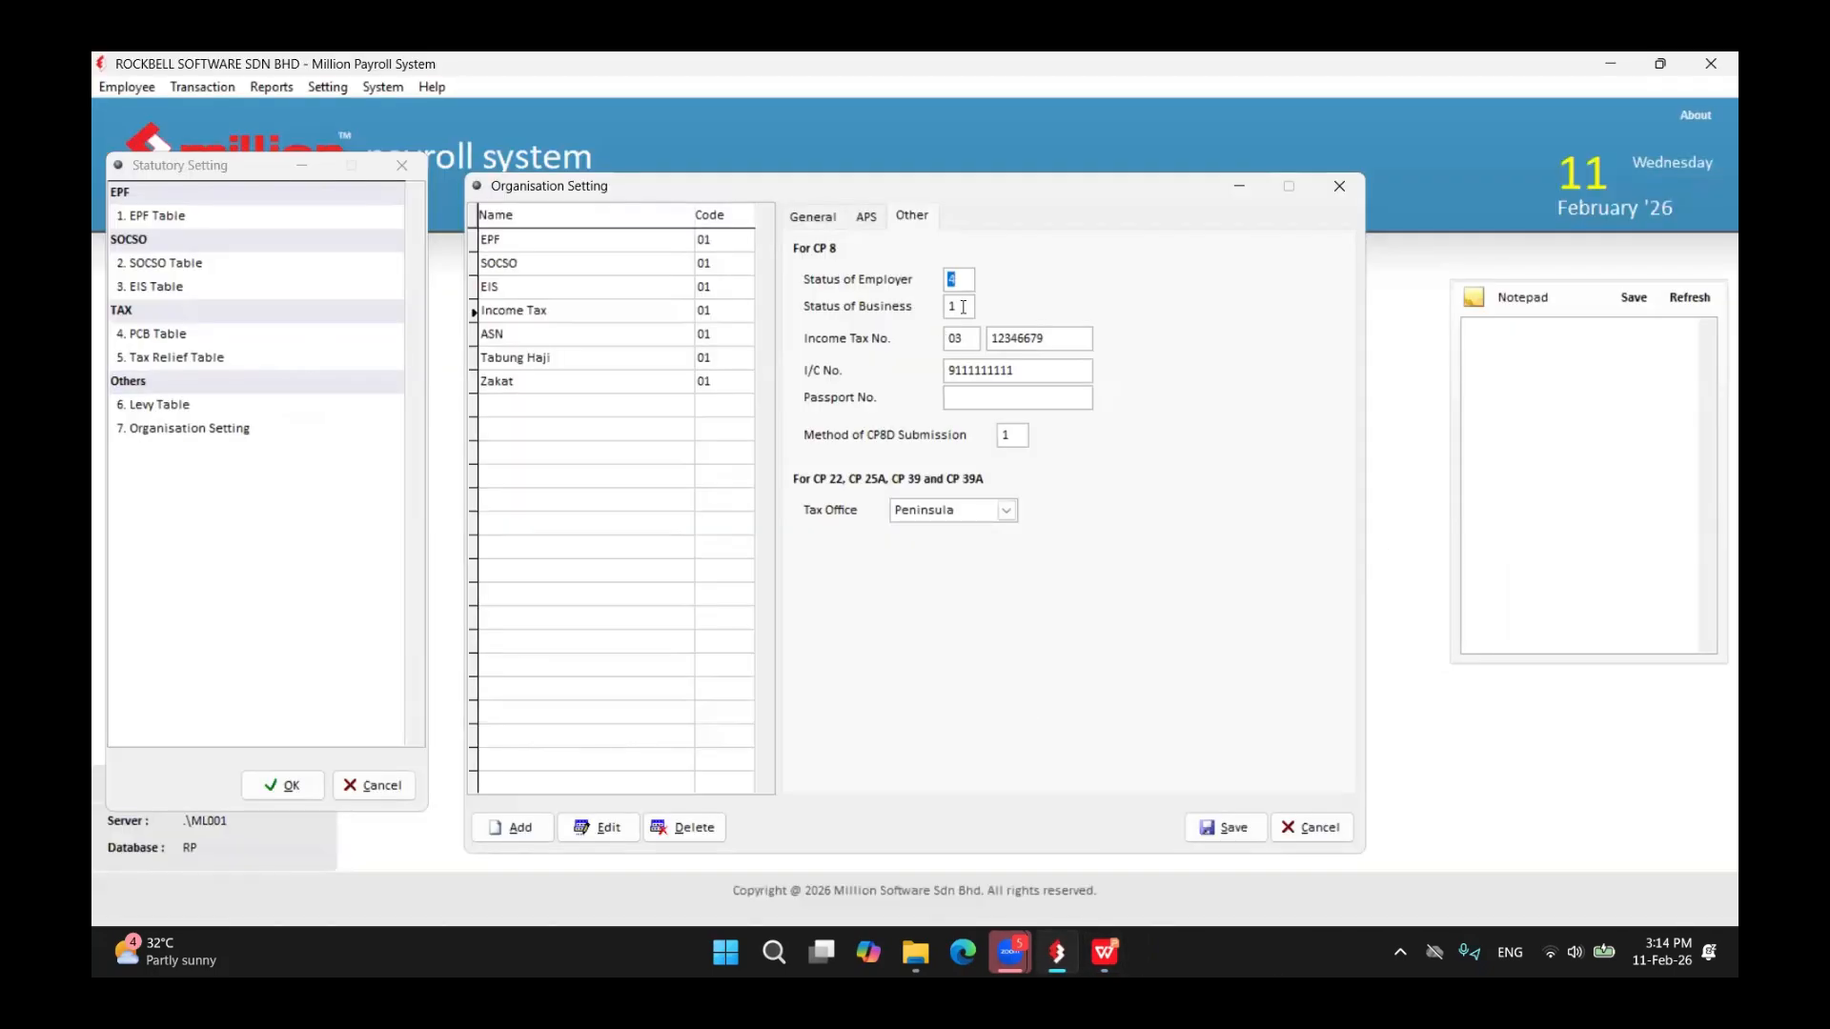
{"action": "left_click", "coordinate": [963, 307]}
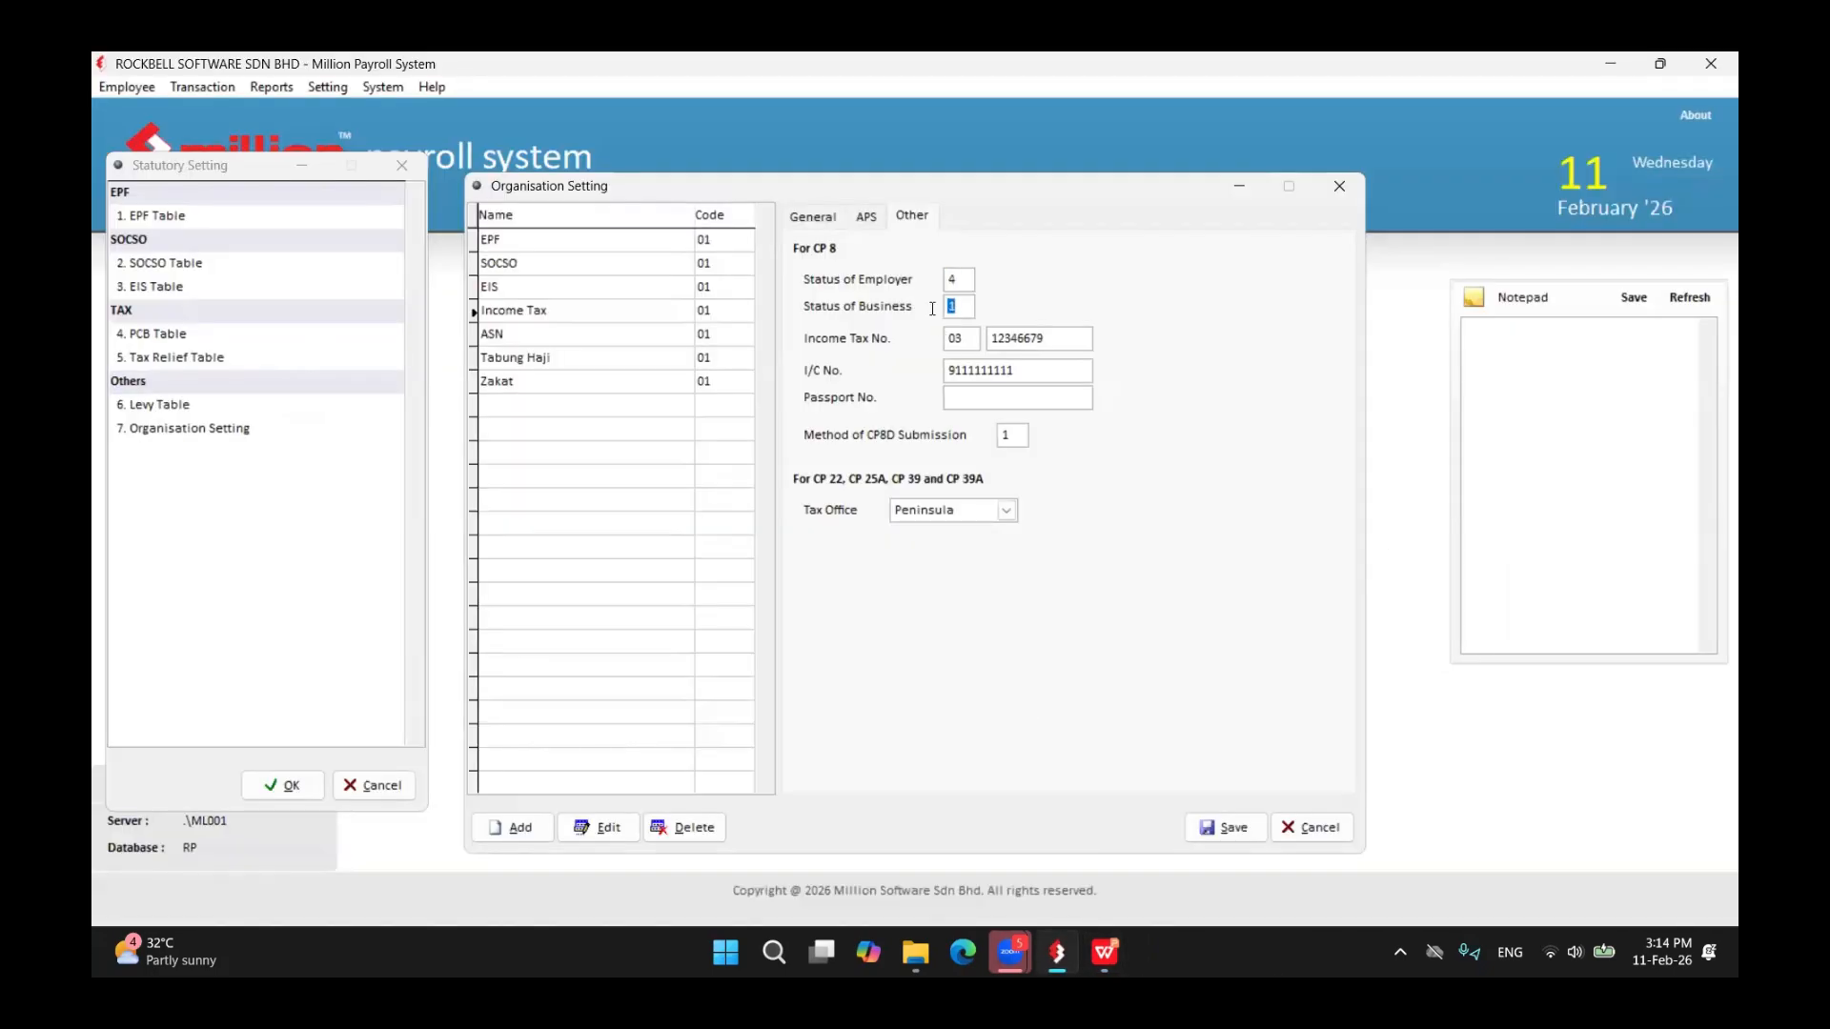
{"action": "left_click", "coordinate": [1054, 958]}
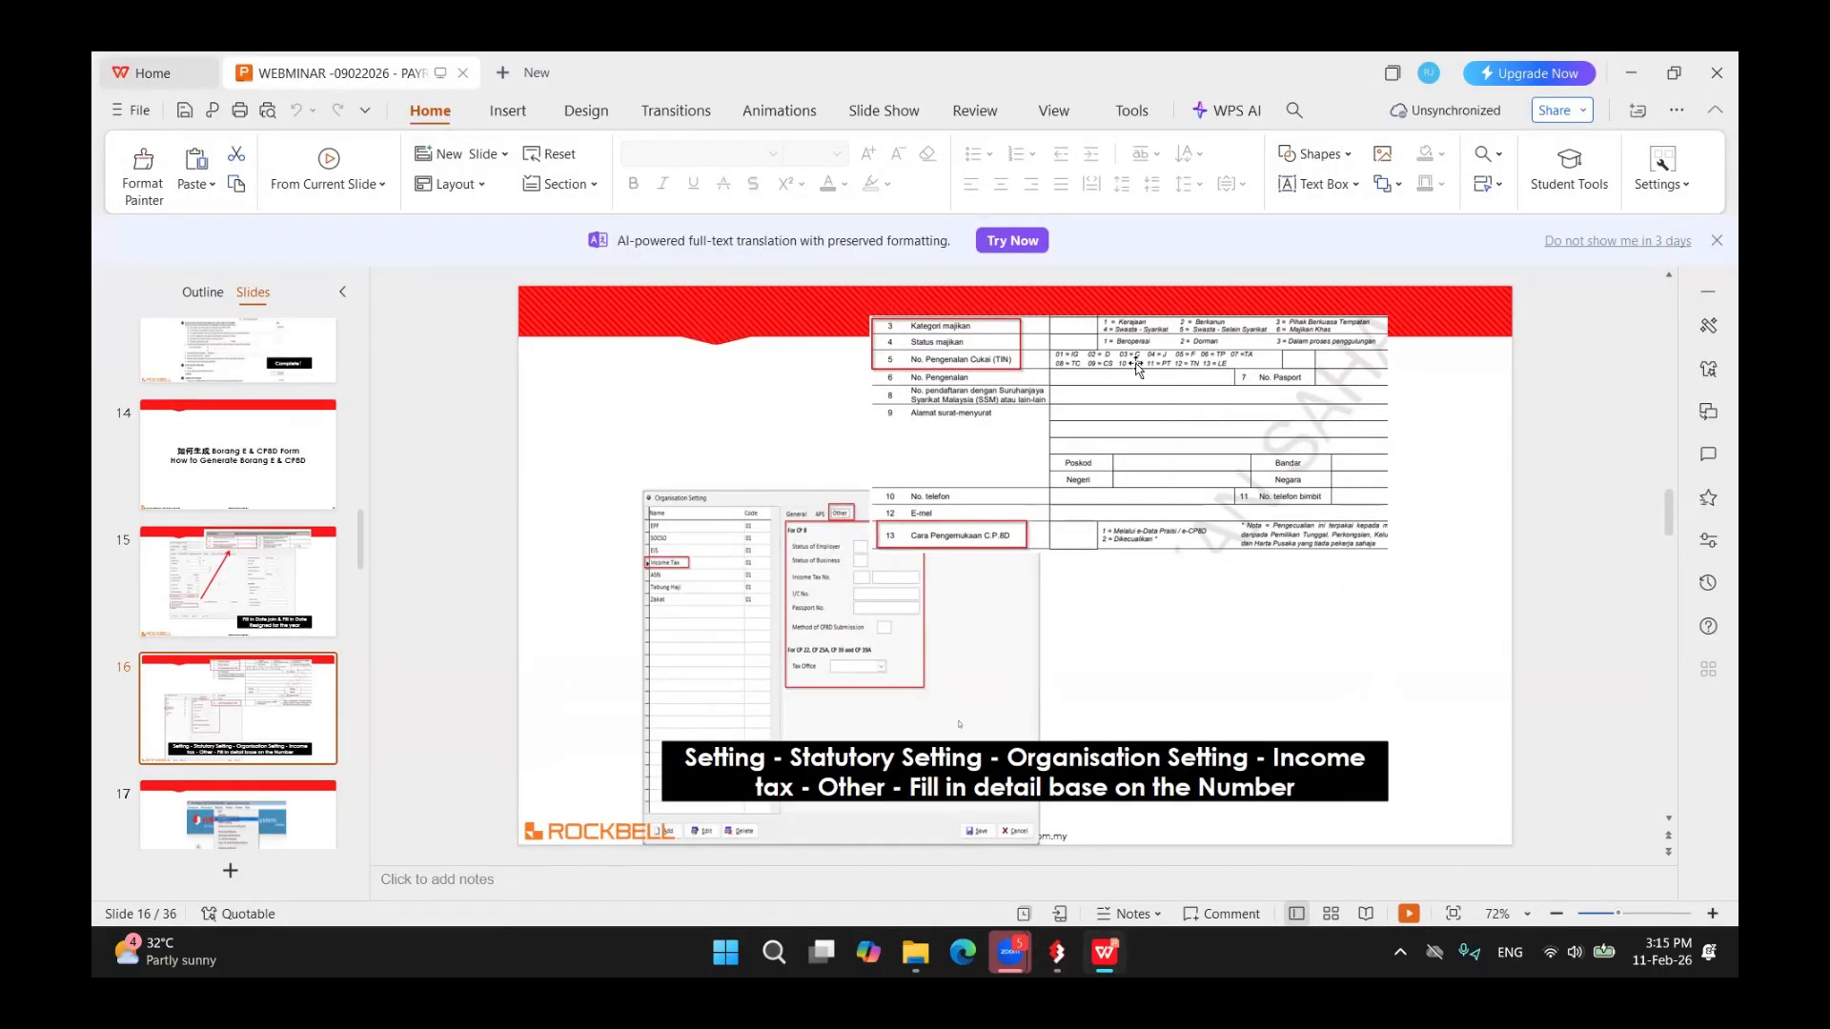
{"action": "left_click", "coordinate": [1060, 956]}
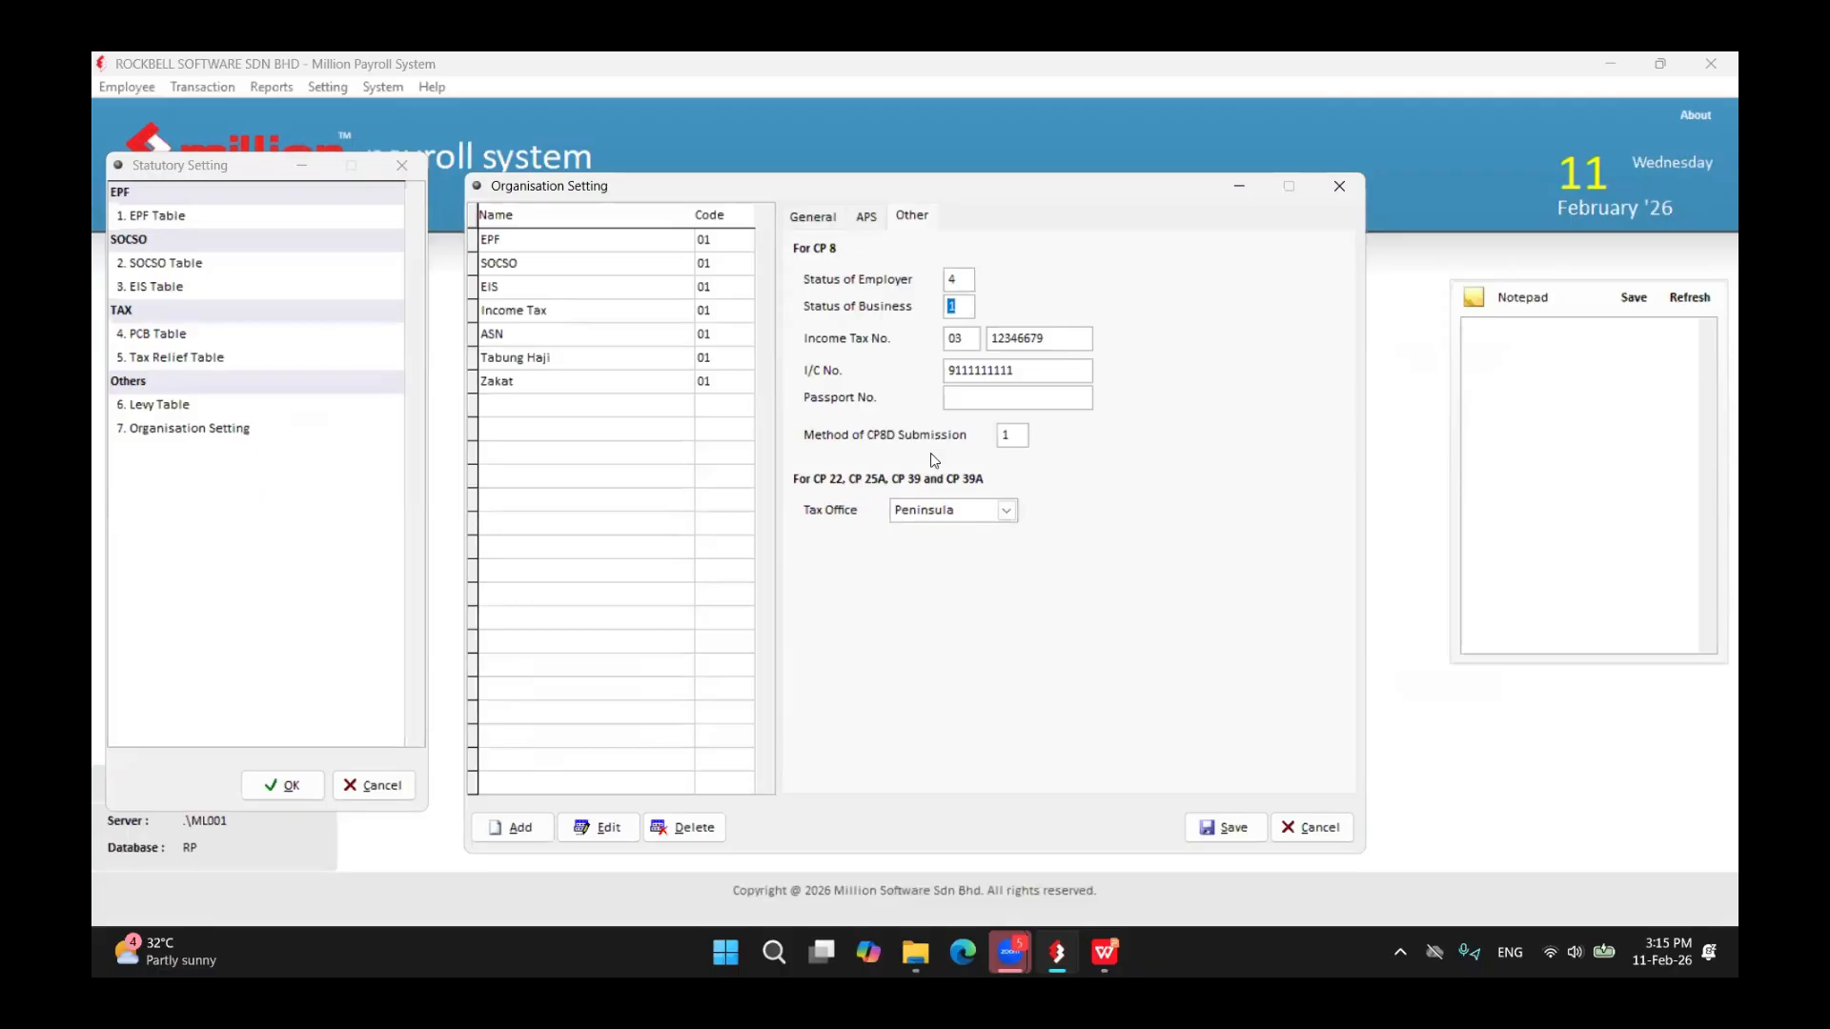
{"action": "left_click", "coordinate": [1060, 960]}
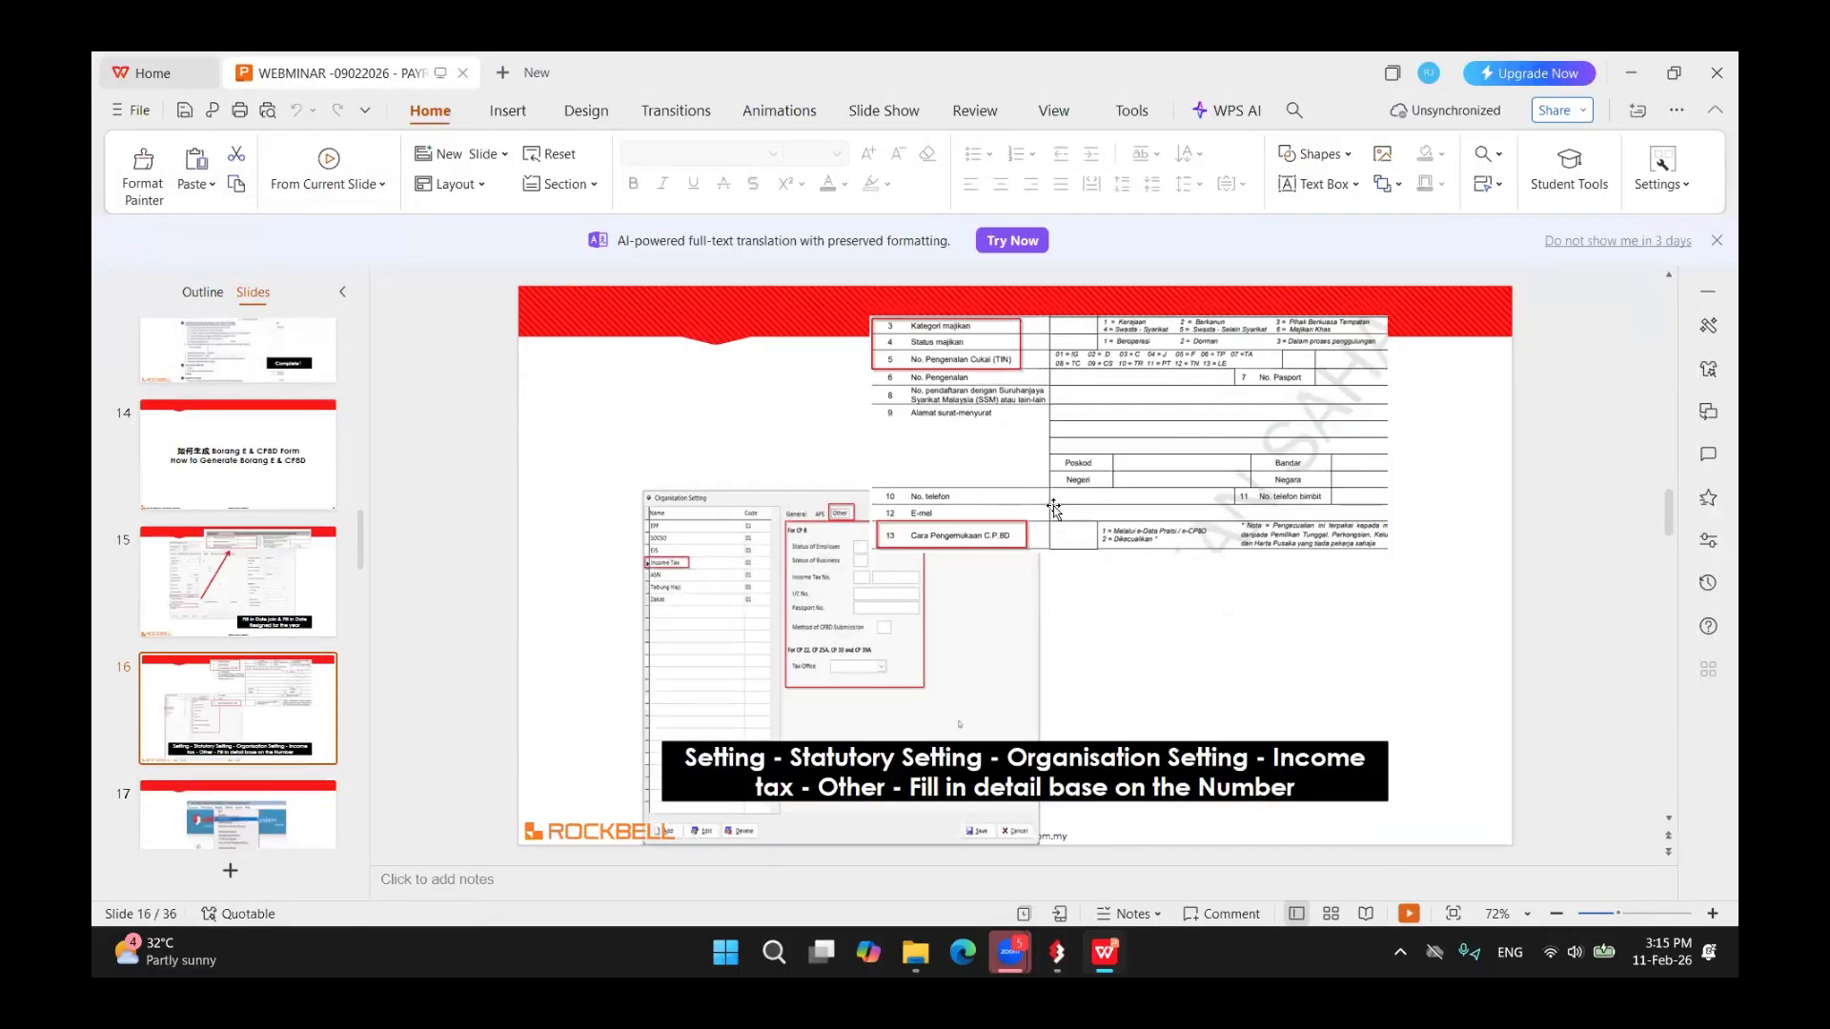
- Return to Million Payroll, check the CP8D submission method and the Tax Office choices, and save the Income Tax organisation settings
{"action": "left_click", "coordinate": [1058, 953]}
{"action": "left_click", "coordinate": [1012, 436]}
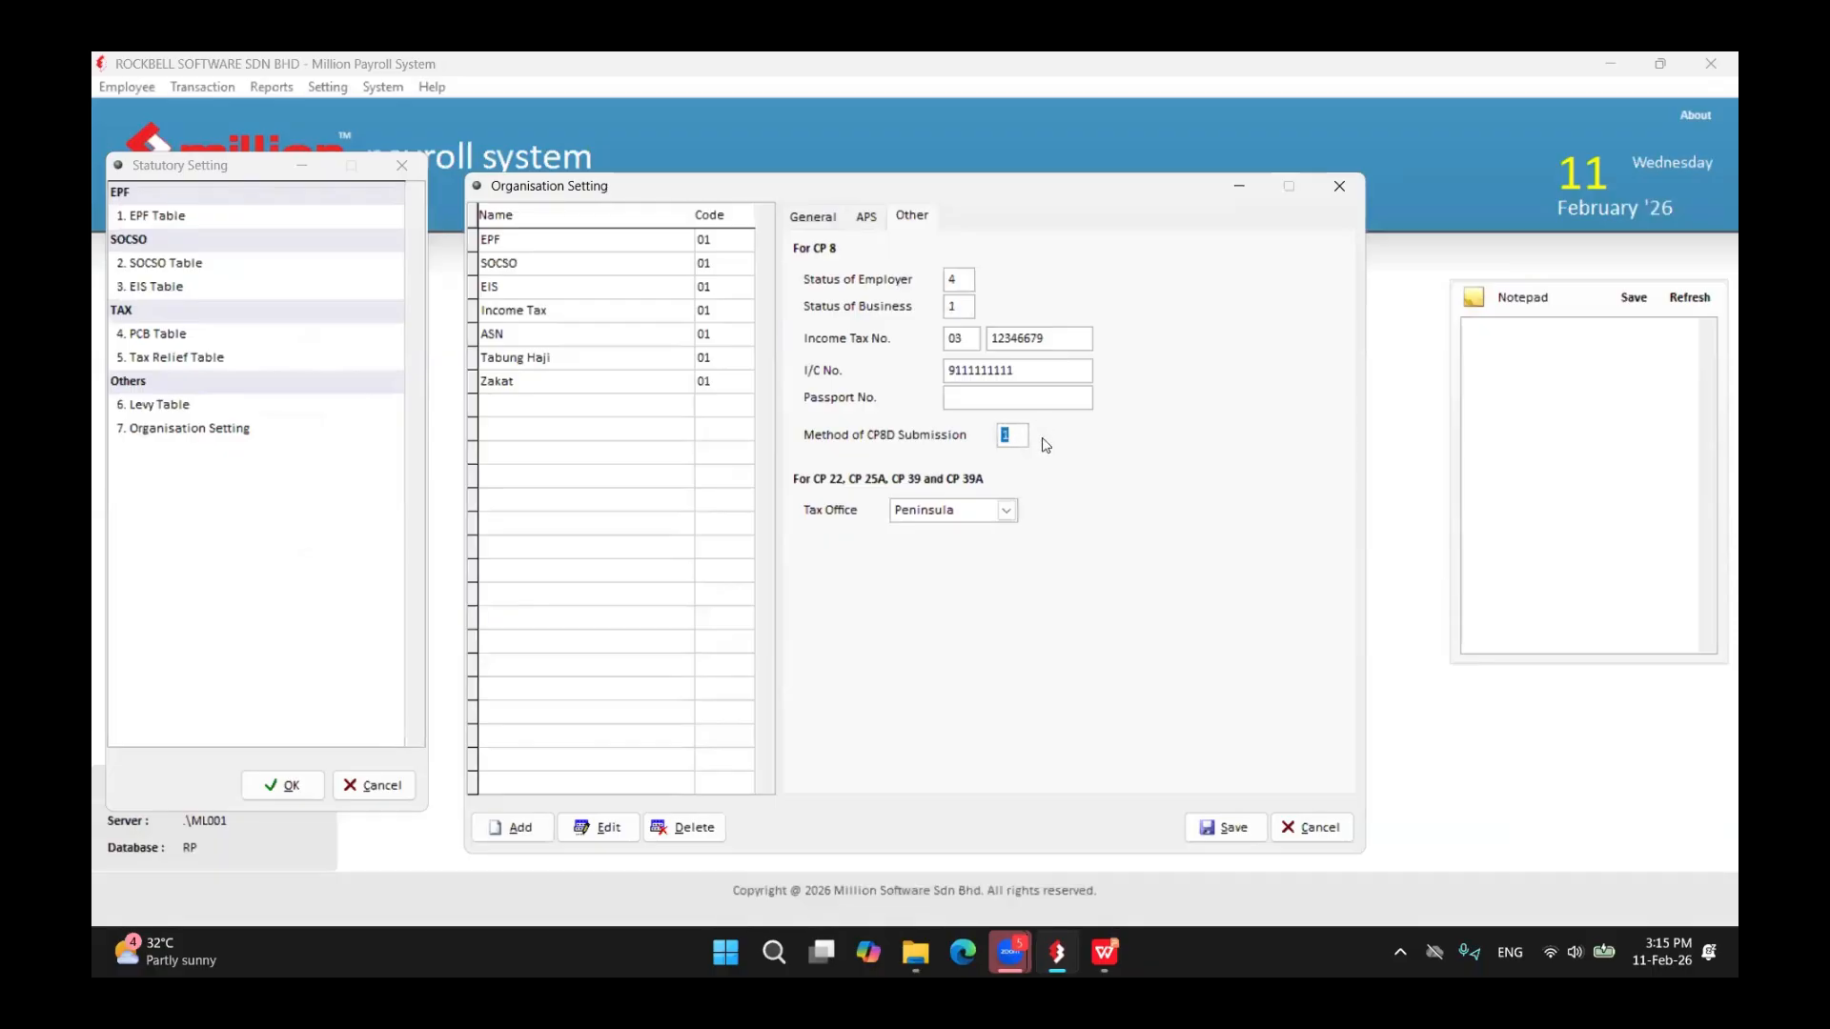
{"action": "left_click", "coordinate": [980, 513]}
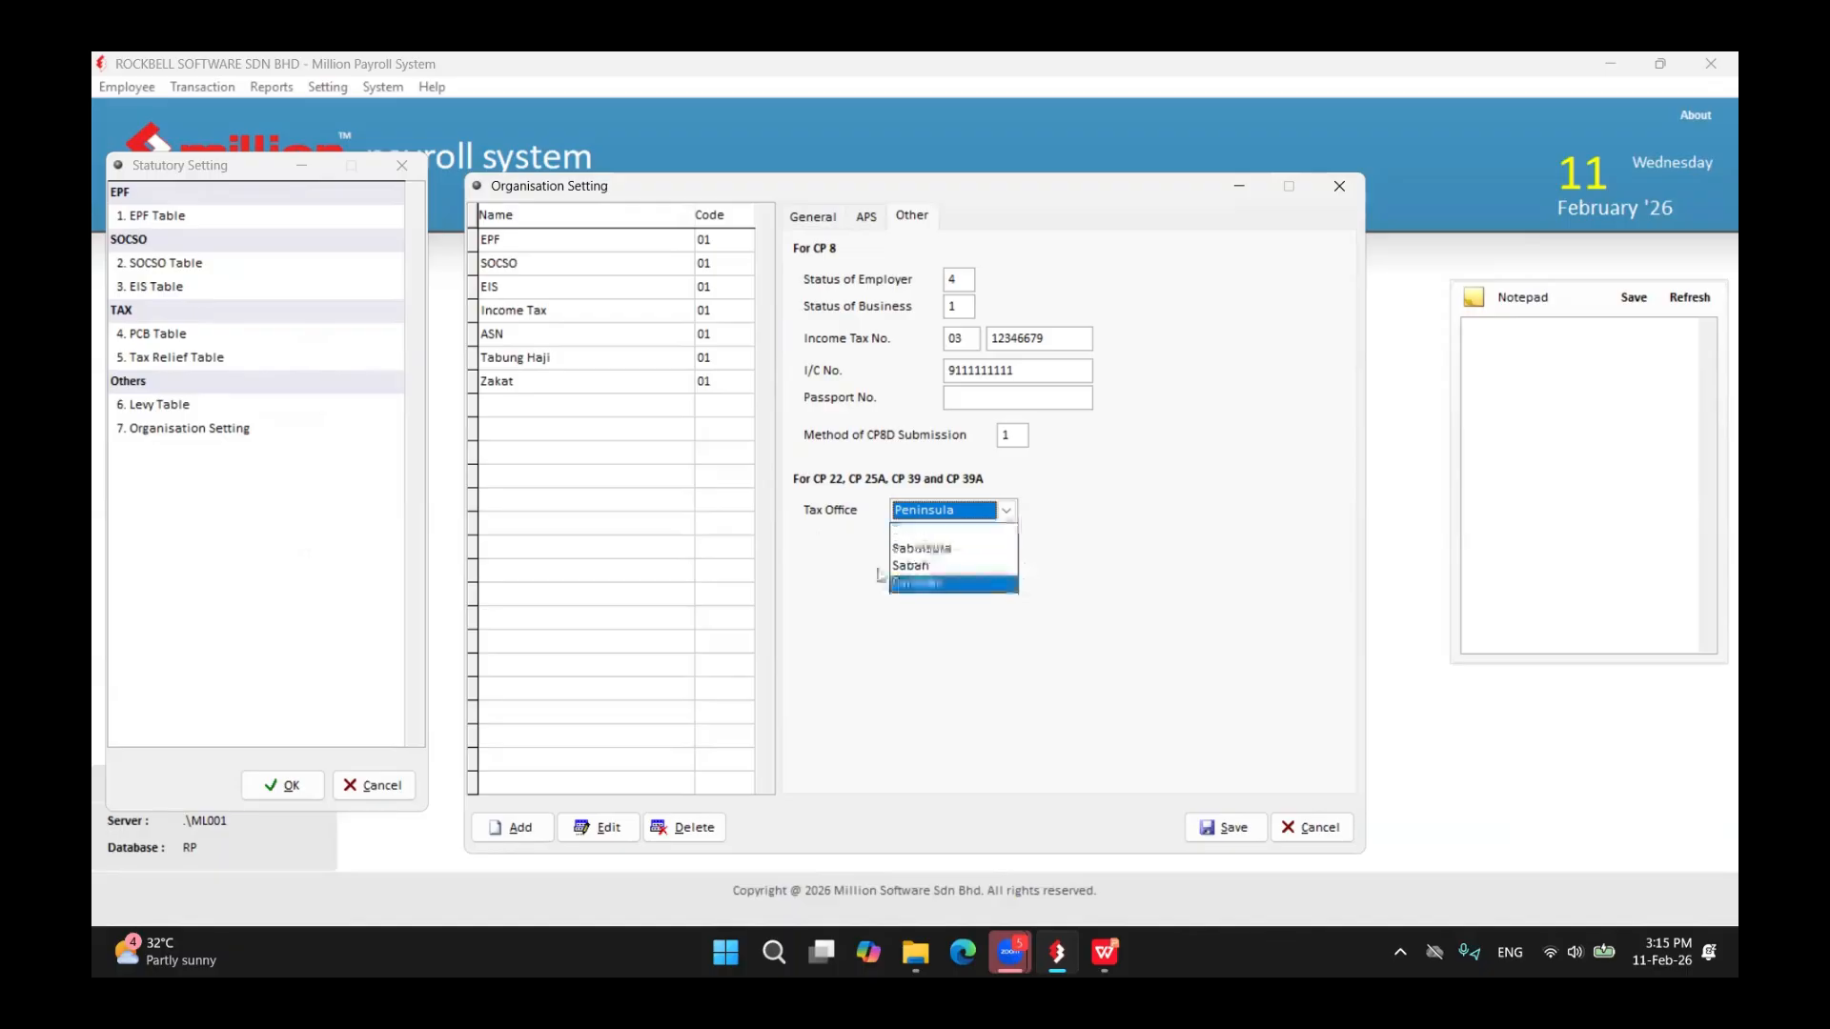
{"action": "left_click", "coordinate": [1164, 404]}
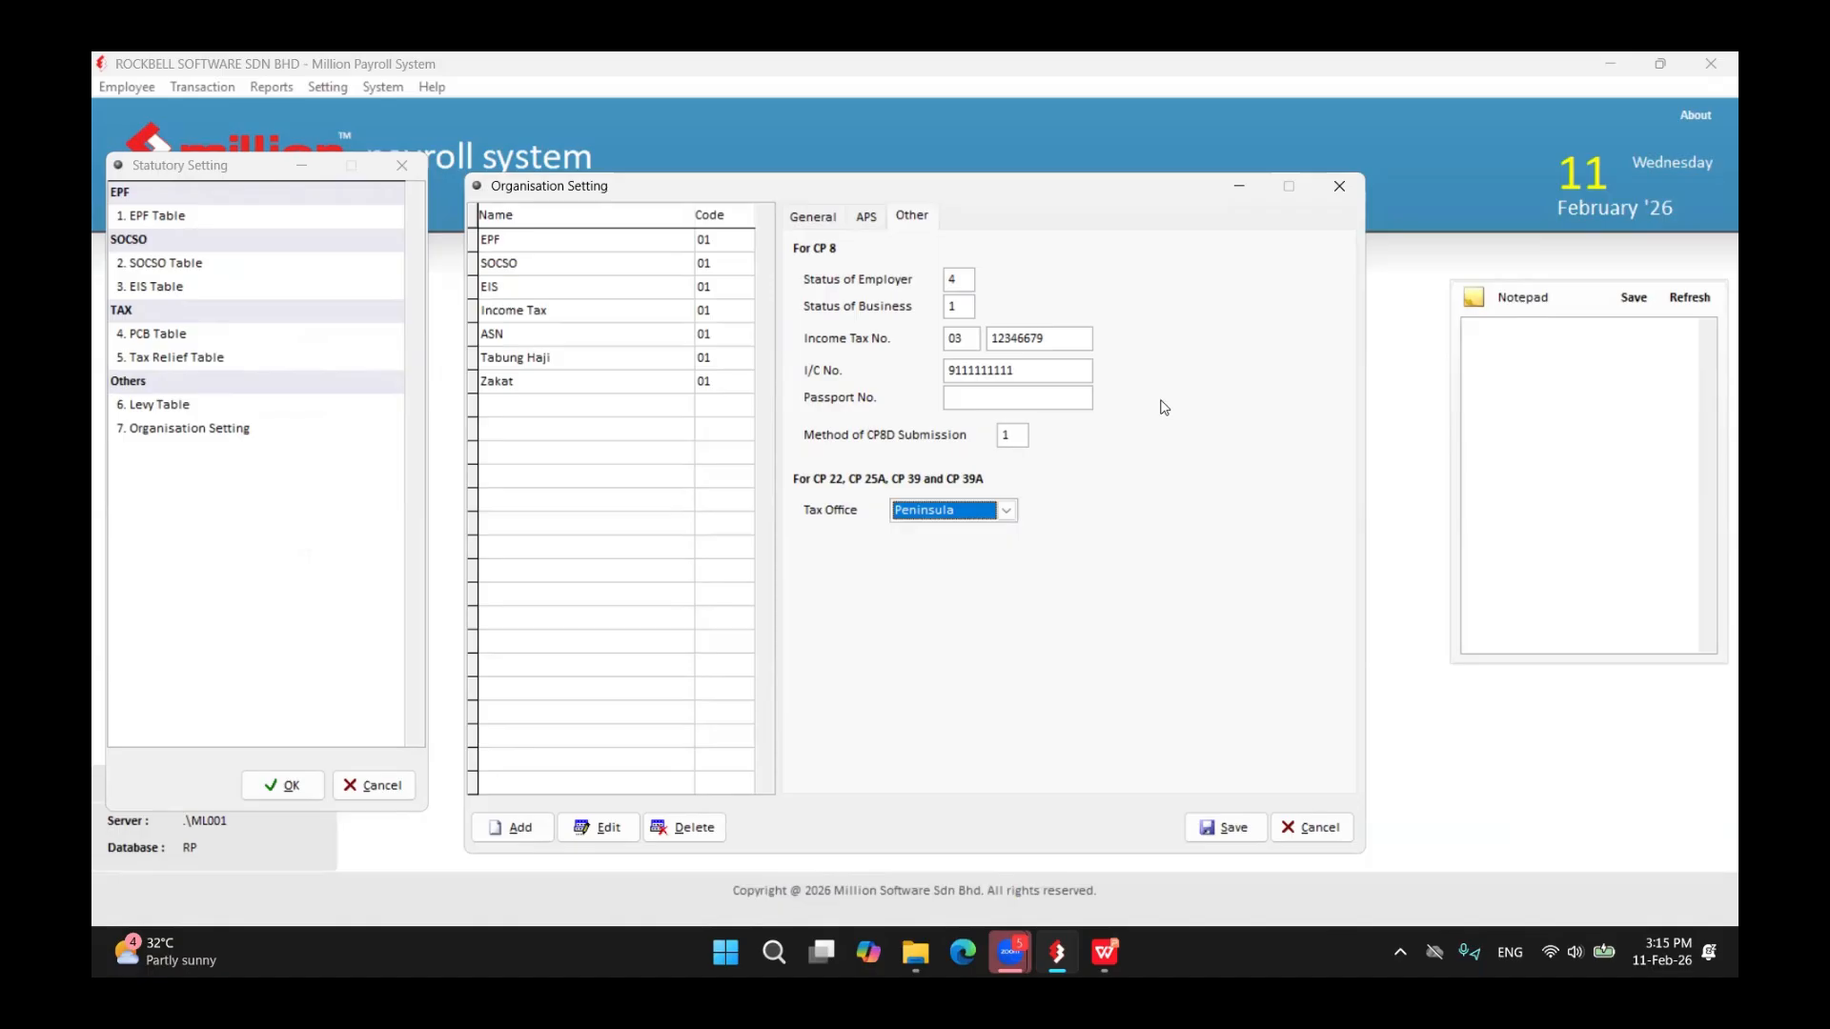
{"action": "left_click", "coordinate": [1225, 827]}
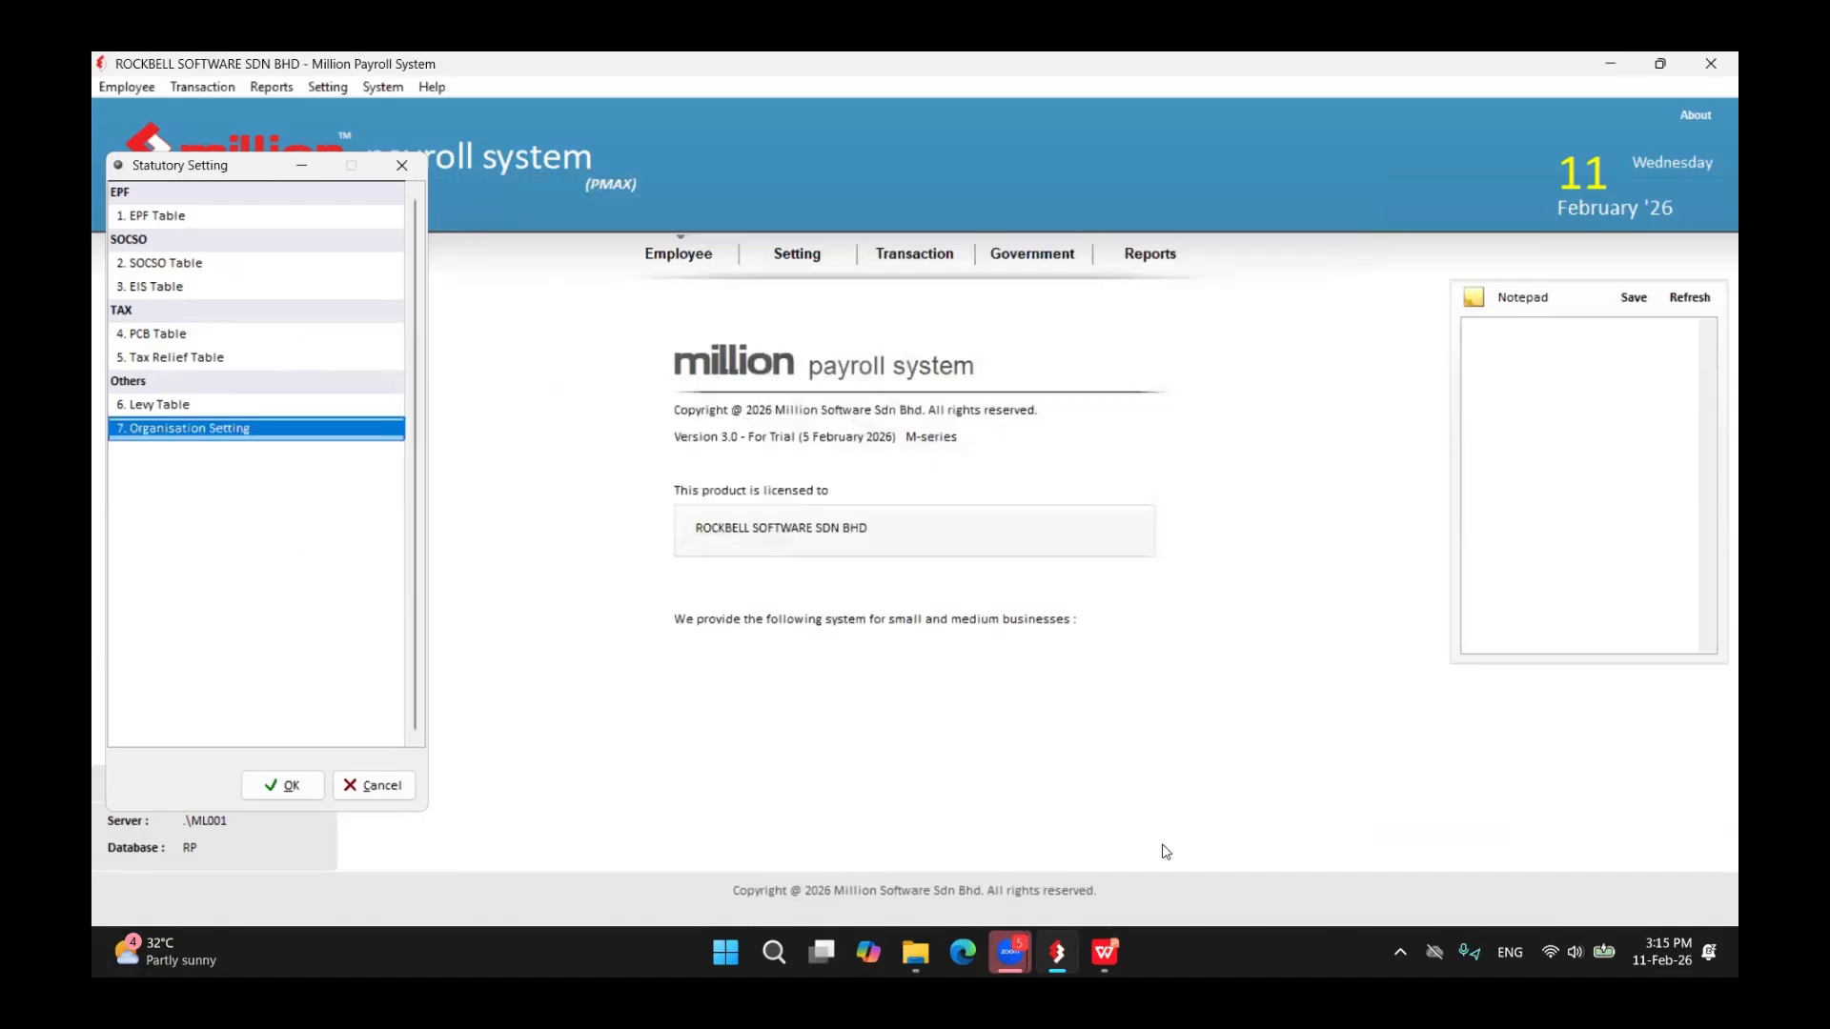
- Switch to the WPS Office presentation, view slide 17 on reaching the Income Tax report, and return to Million Payroll
{"action": "left_click", "coordinate": [1103, 953]}
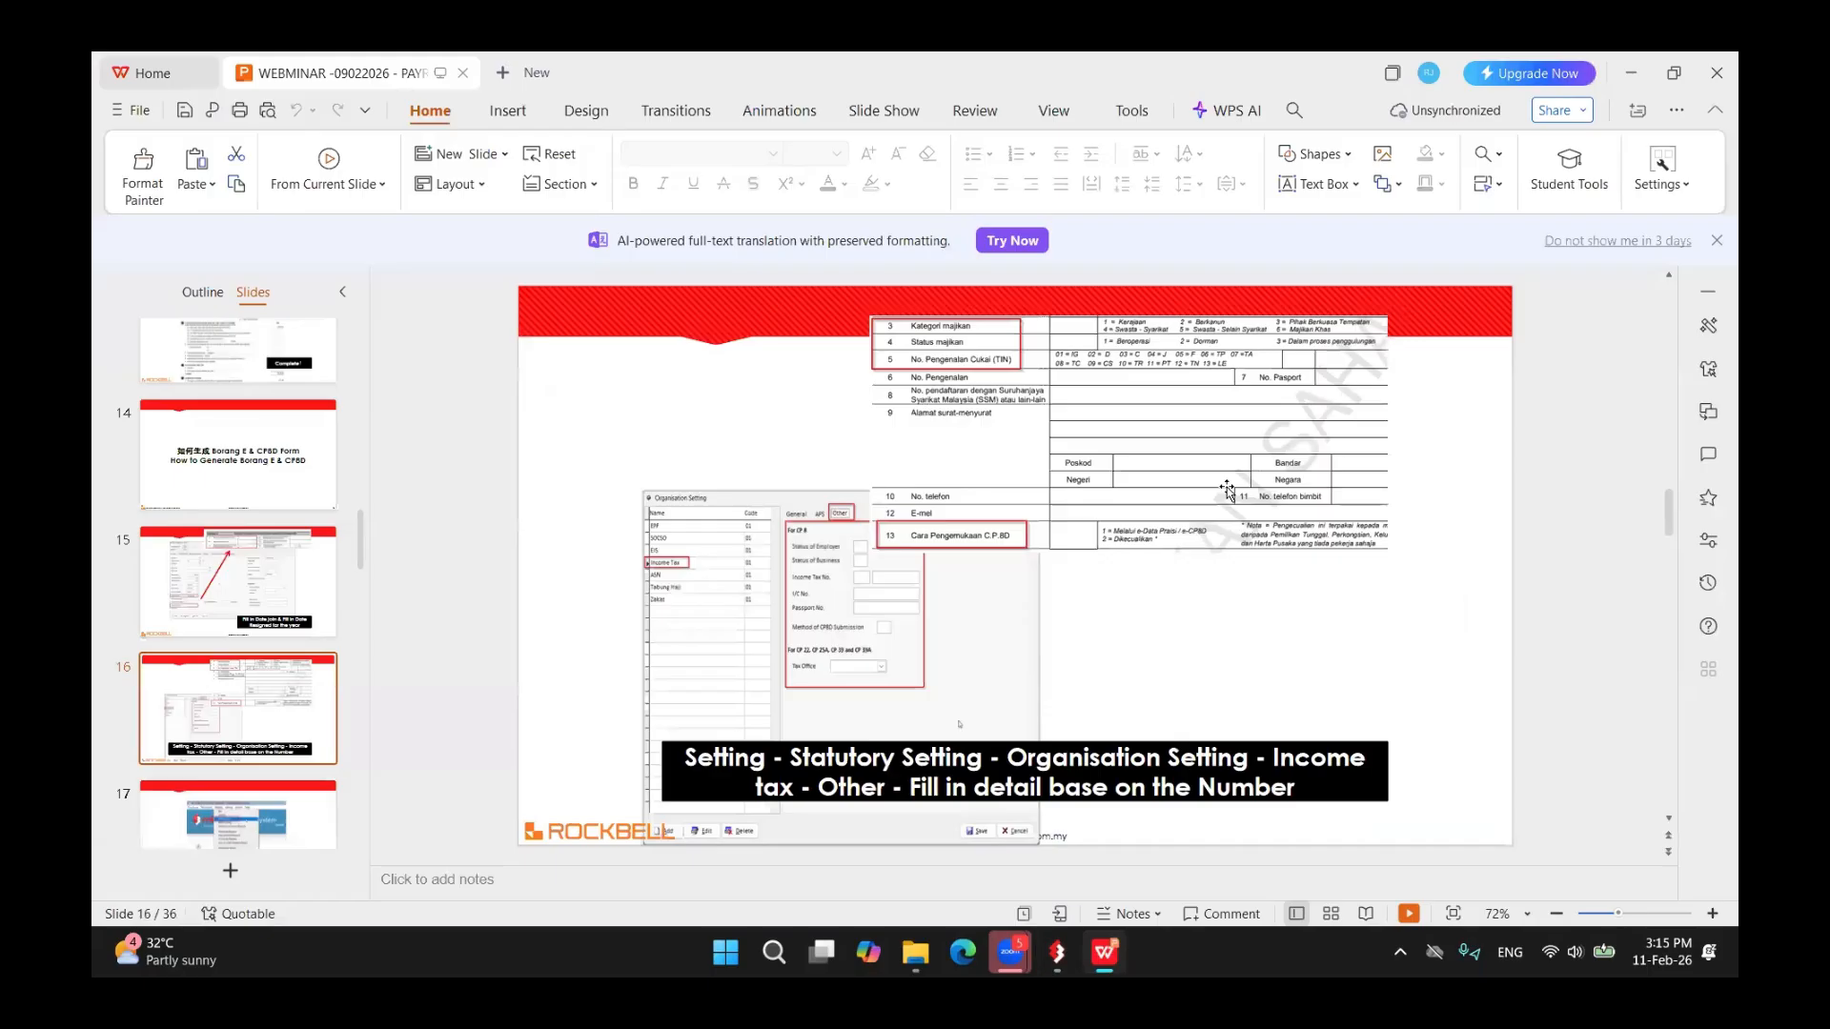
{"action": "scroll", "coordinate": [232, 672], "scroll_direction": "down", "scroll_amount": 3}
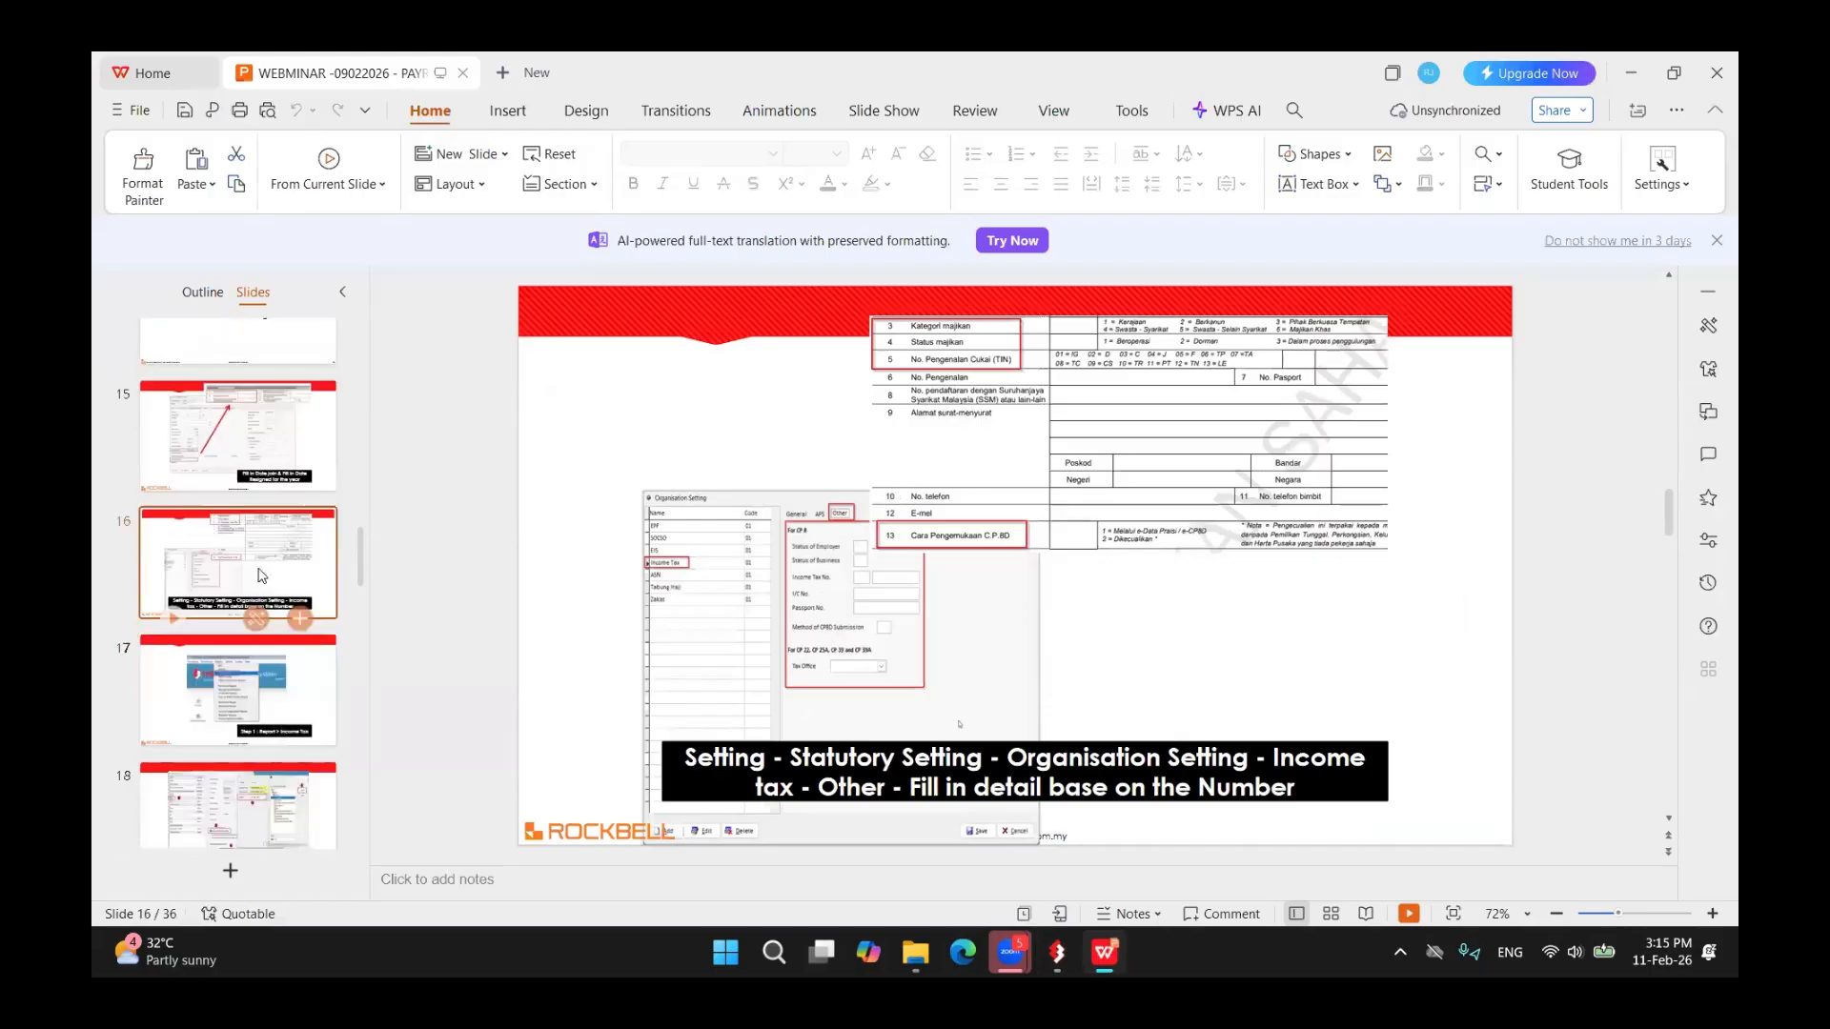
{"action": "left_click", "coordinate": [236, 663]}
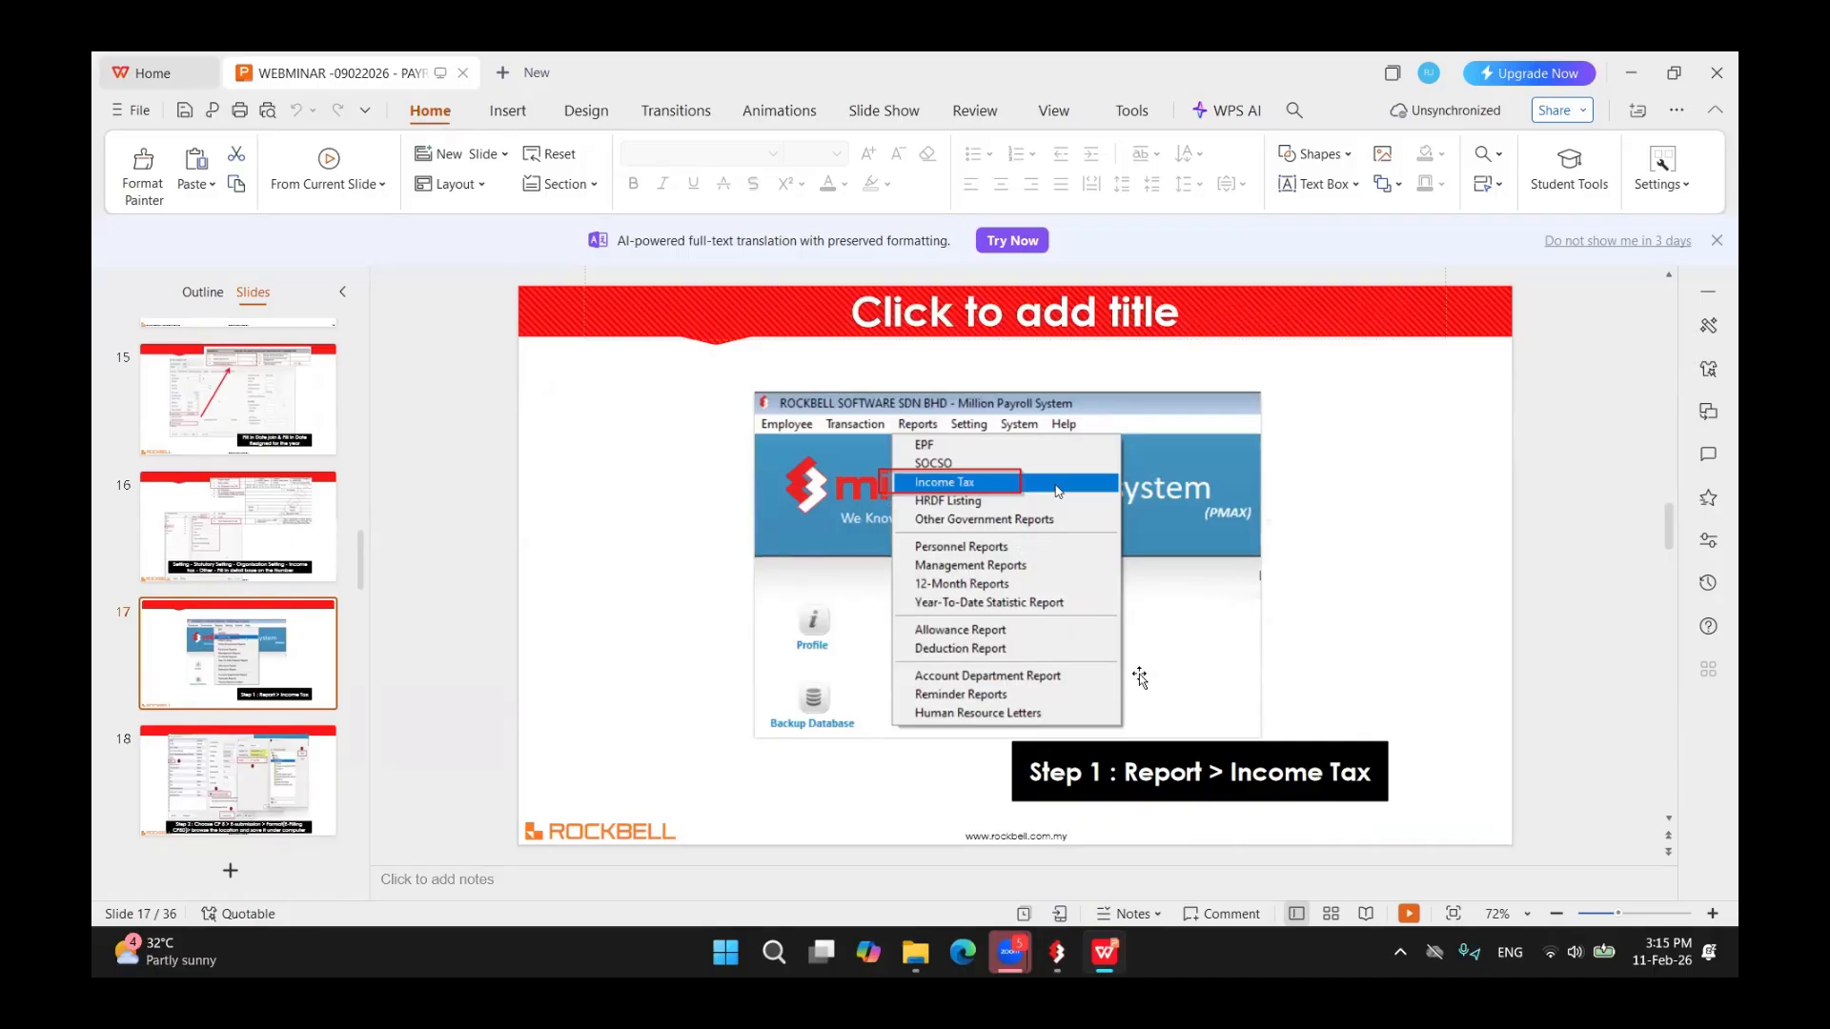
{"action": "key", "text": "alt+Tab"}
- Close Statutory Setting, and set up the yearly CP 8 in Income Tax Reports with Generate Retirement Date enabled
{"action": "key", "text": "Escape"}
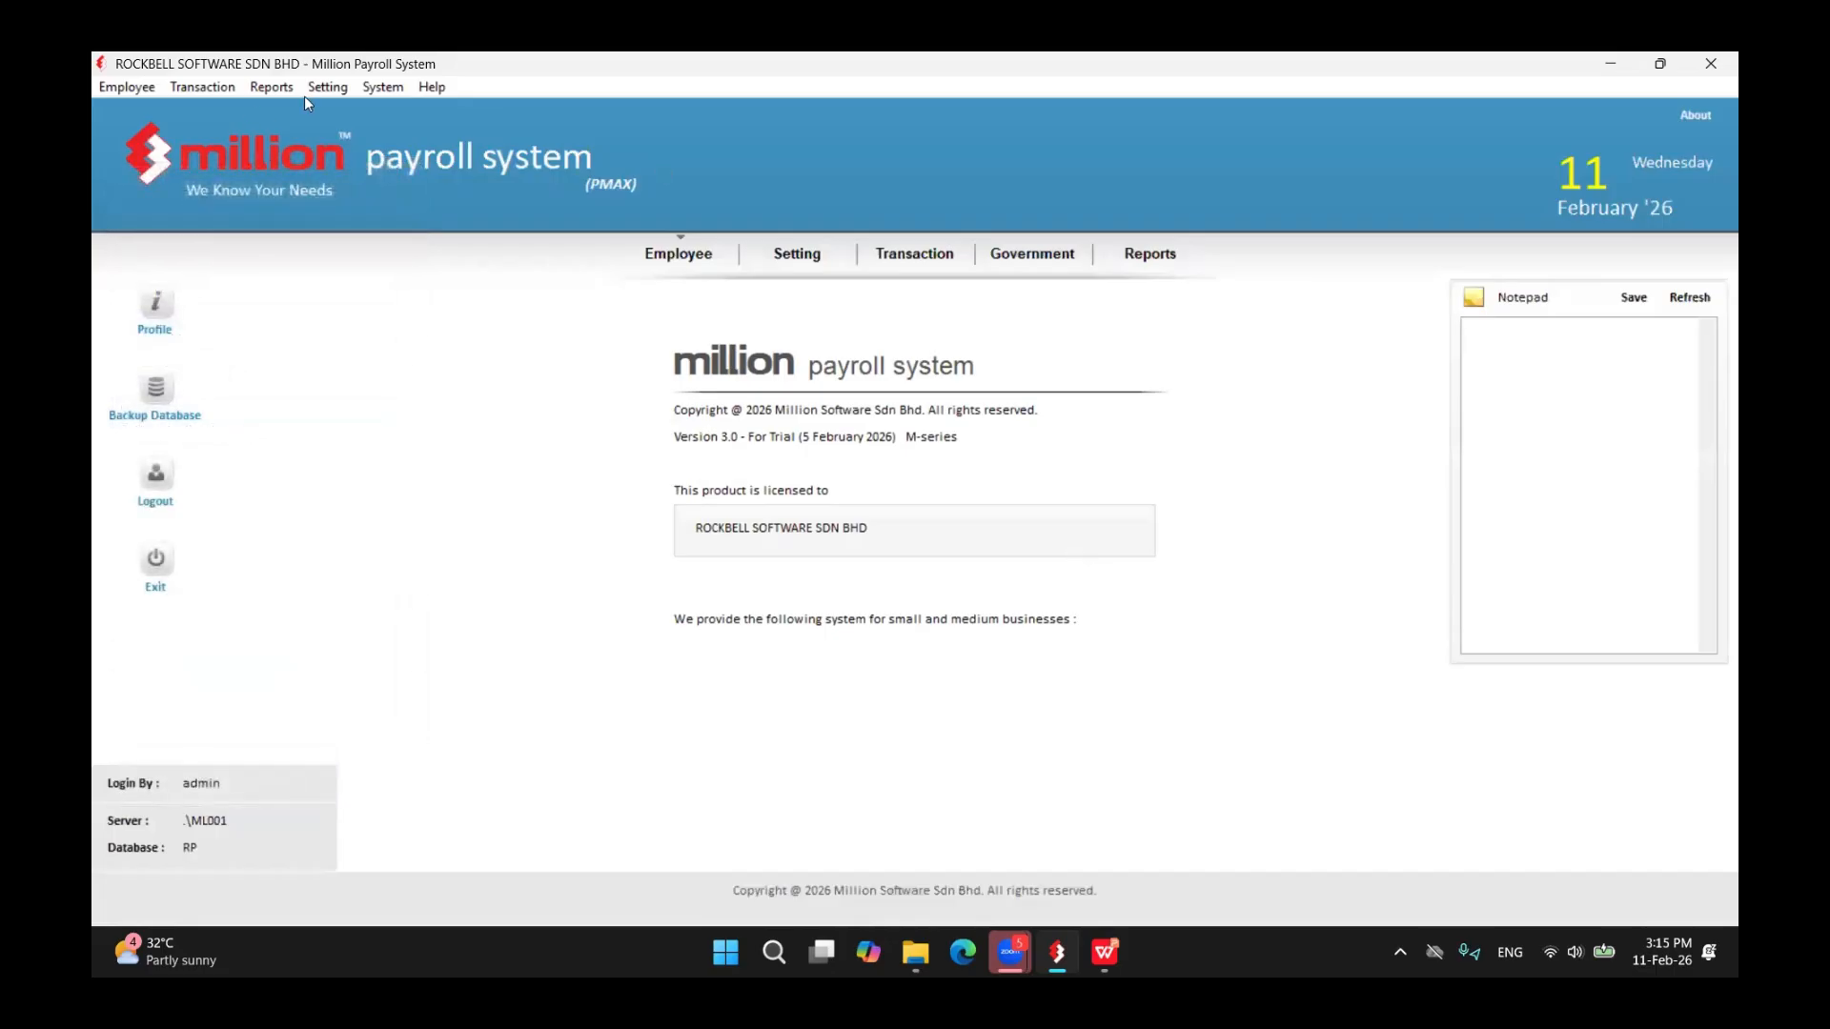
{"action": "left_click", "coordinate": [271, 87]}
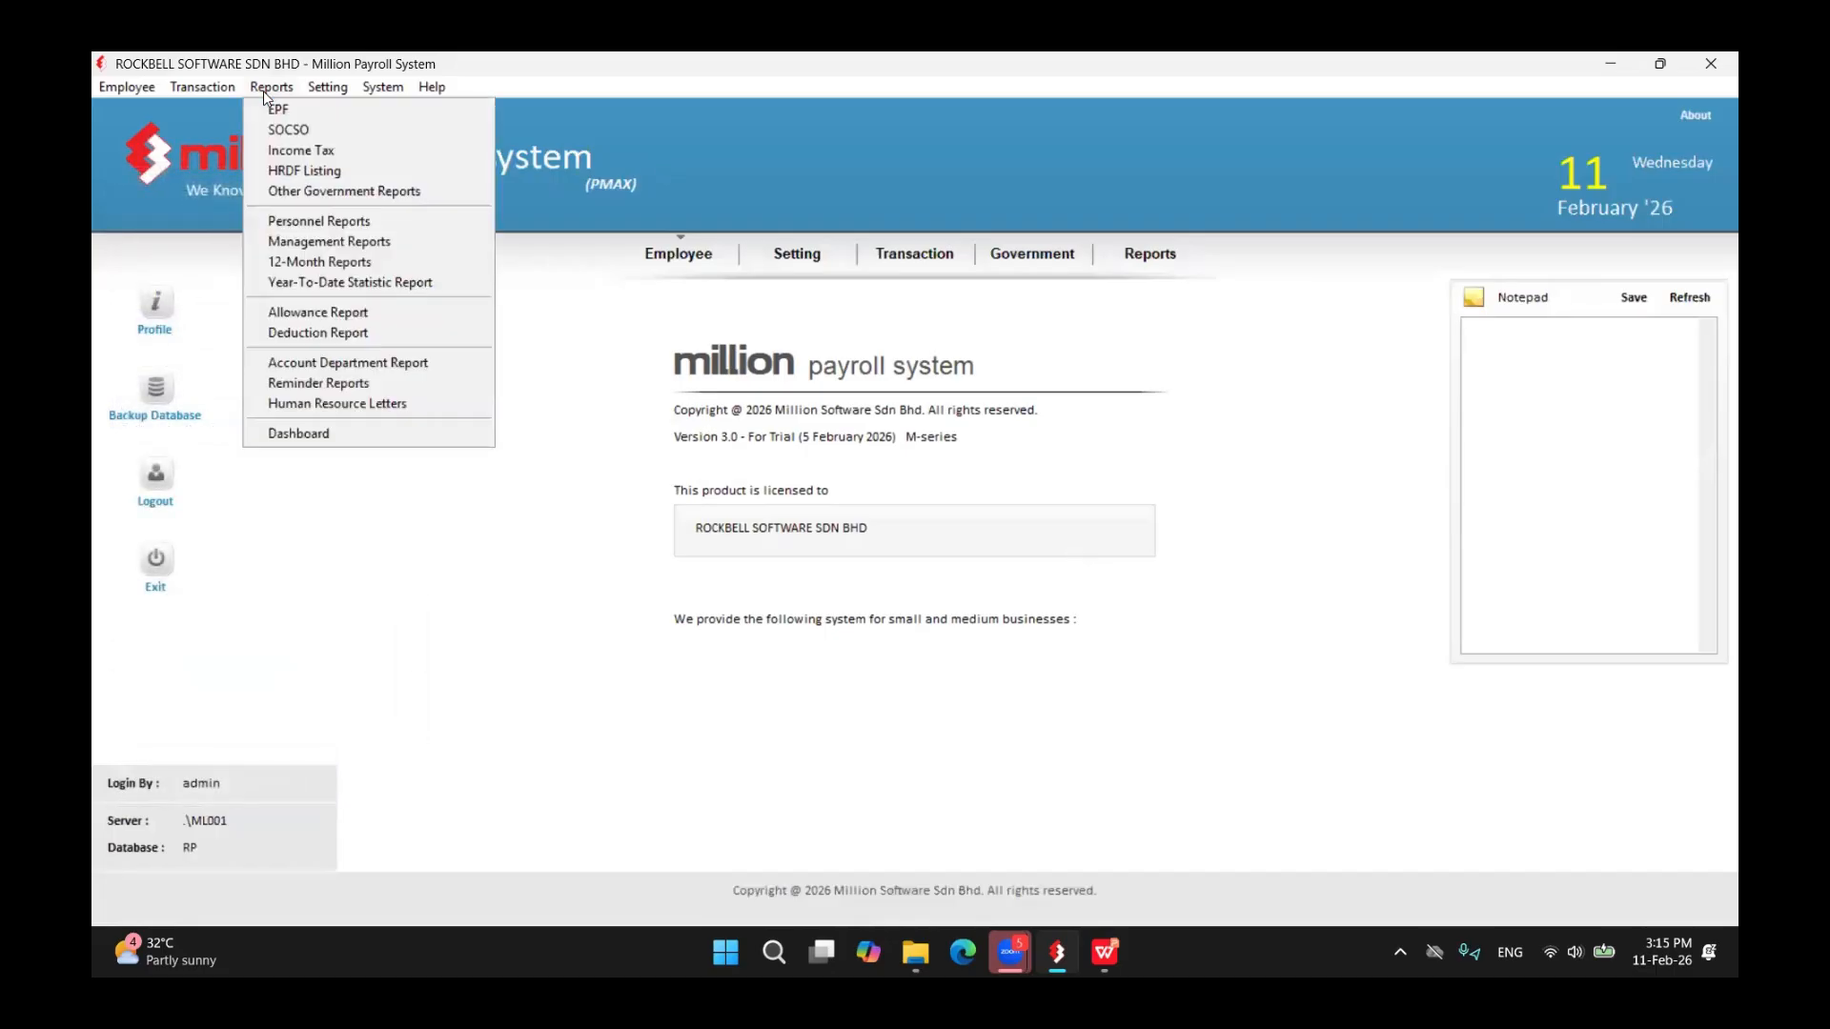
{"action": "left_click", "coordinate": [278, 148]}
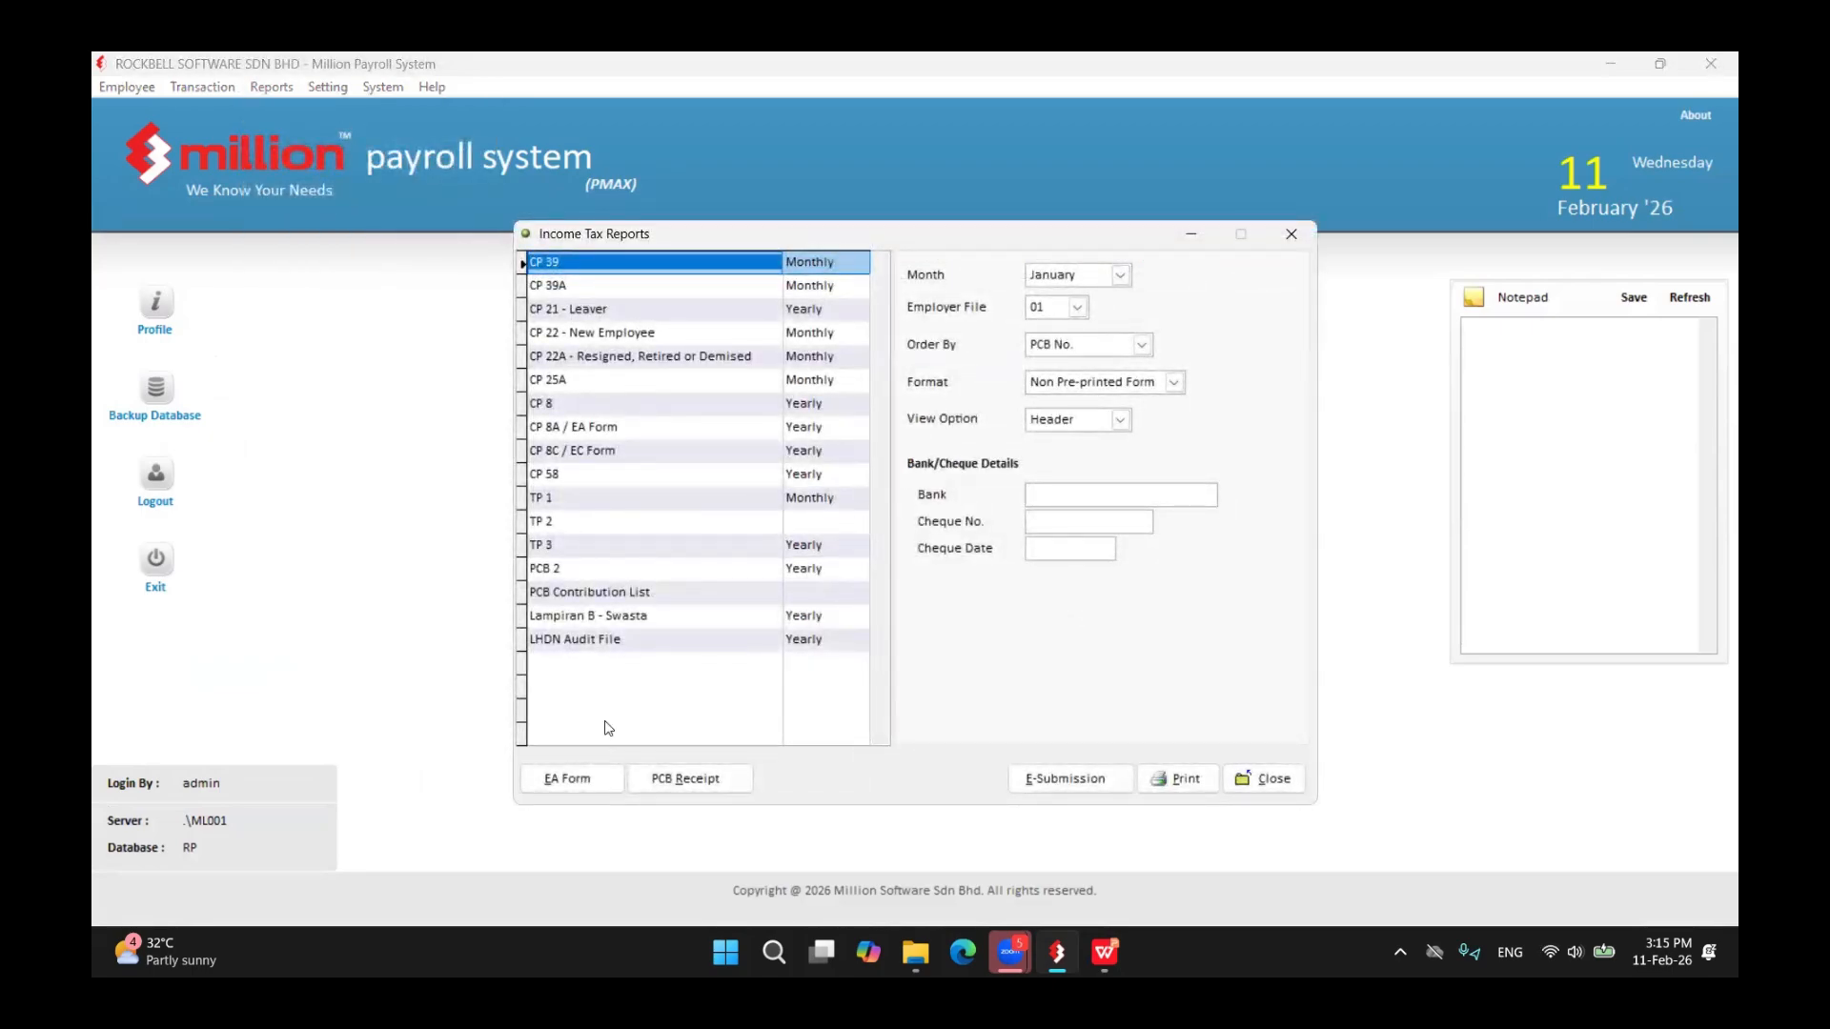
{"action": "left_click", "coordinate": [565, 403]}
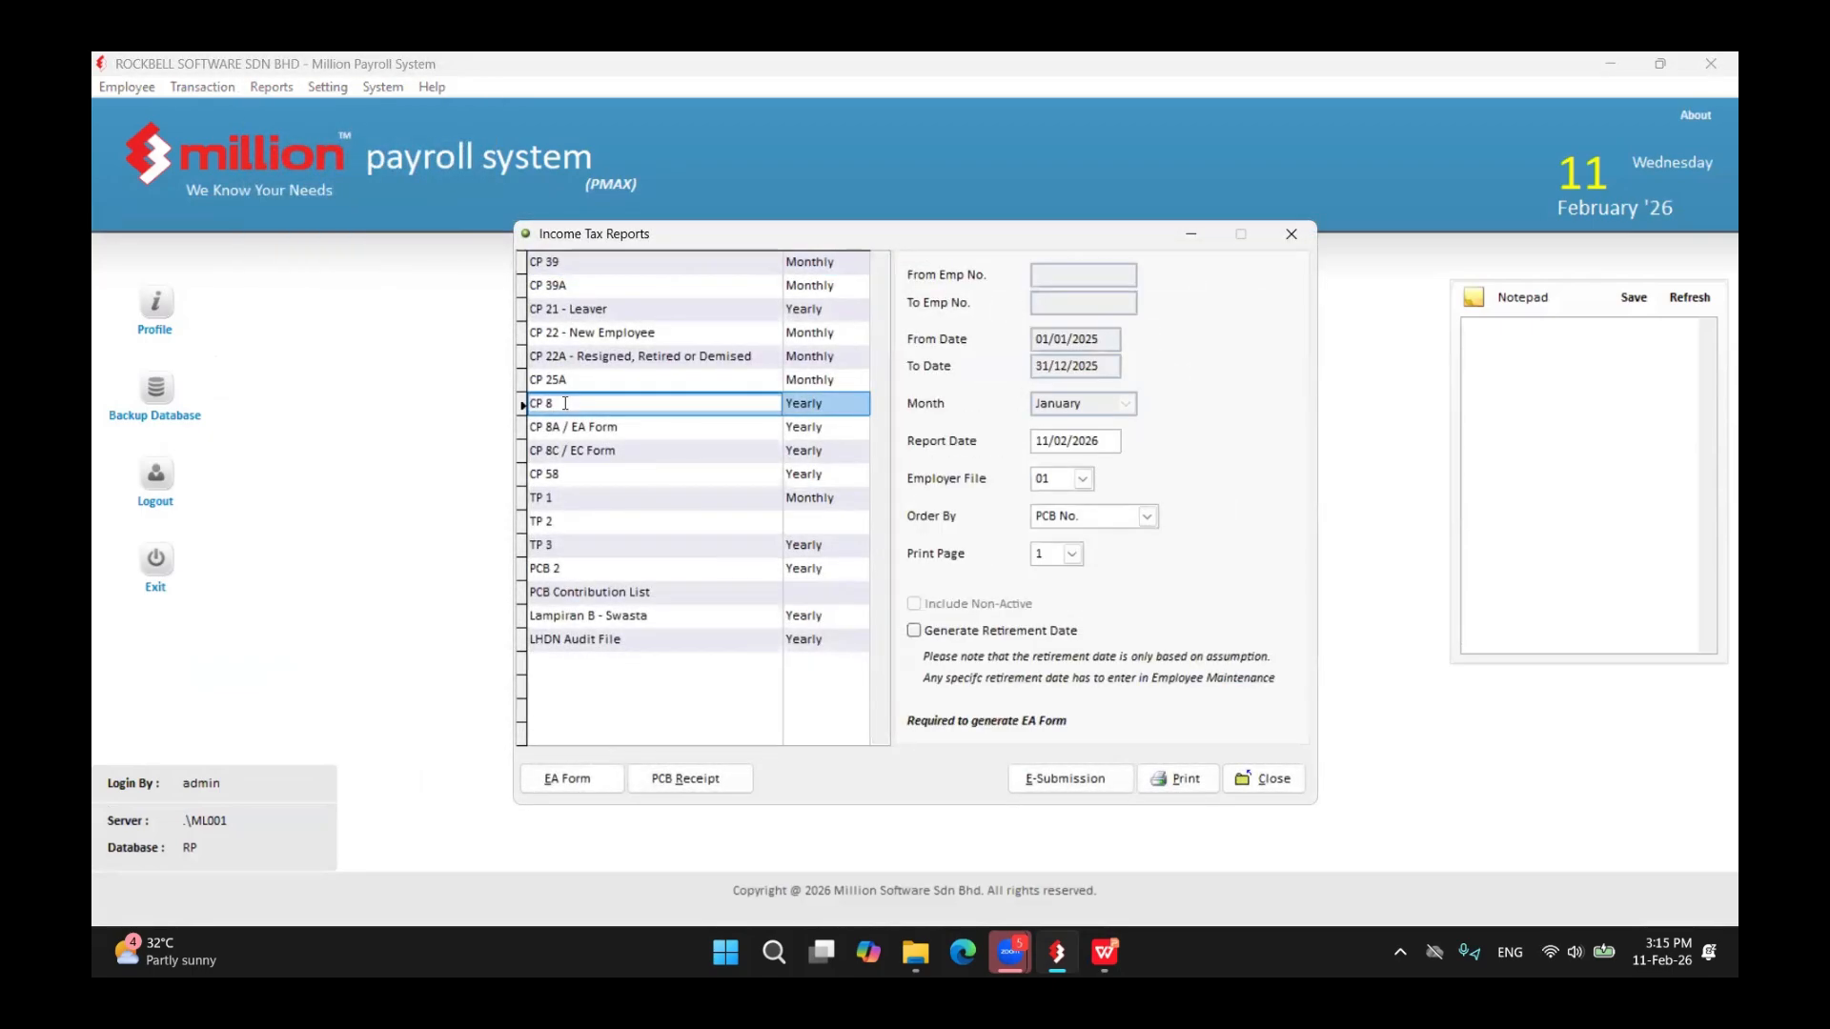
{"action": "left_click", "coordinate": [951, 631]}
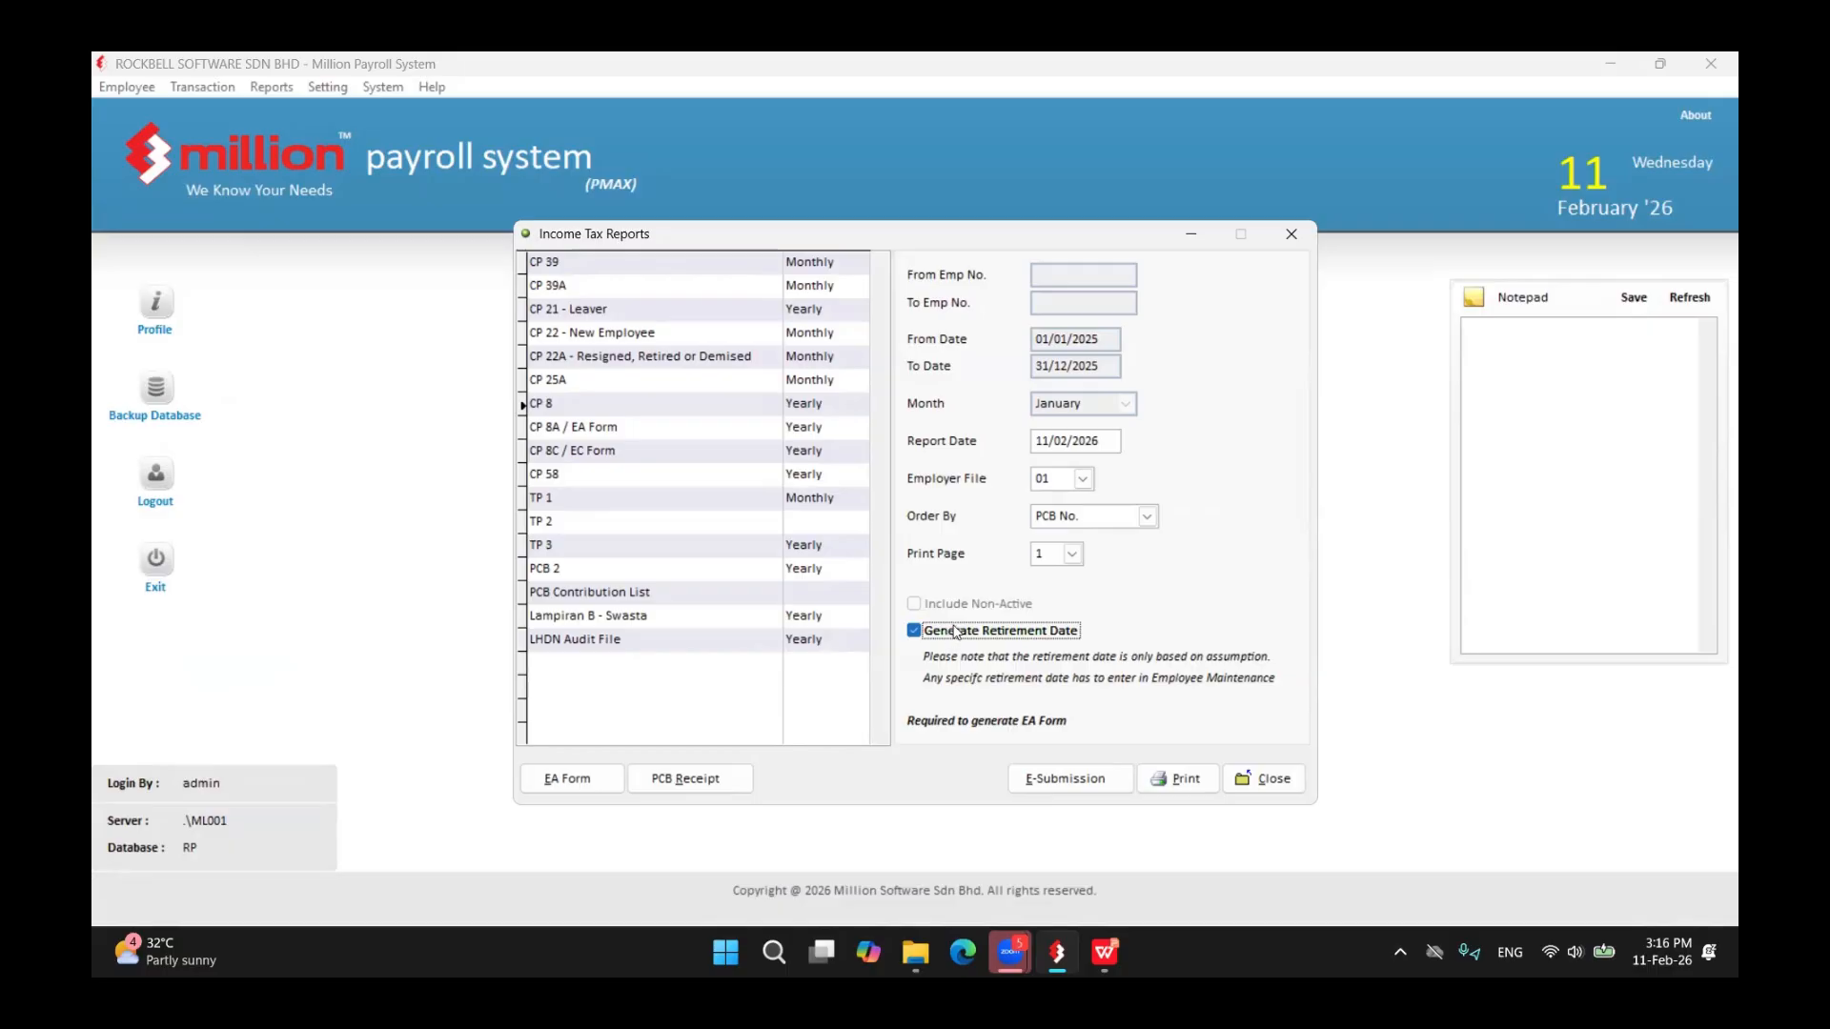
- Examine the To Date in employee A001's employment details, and close the record and the employee list
{"action": "left_click", "coordinate": [148, 92]}
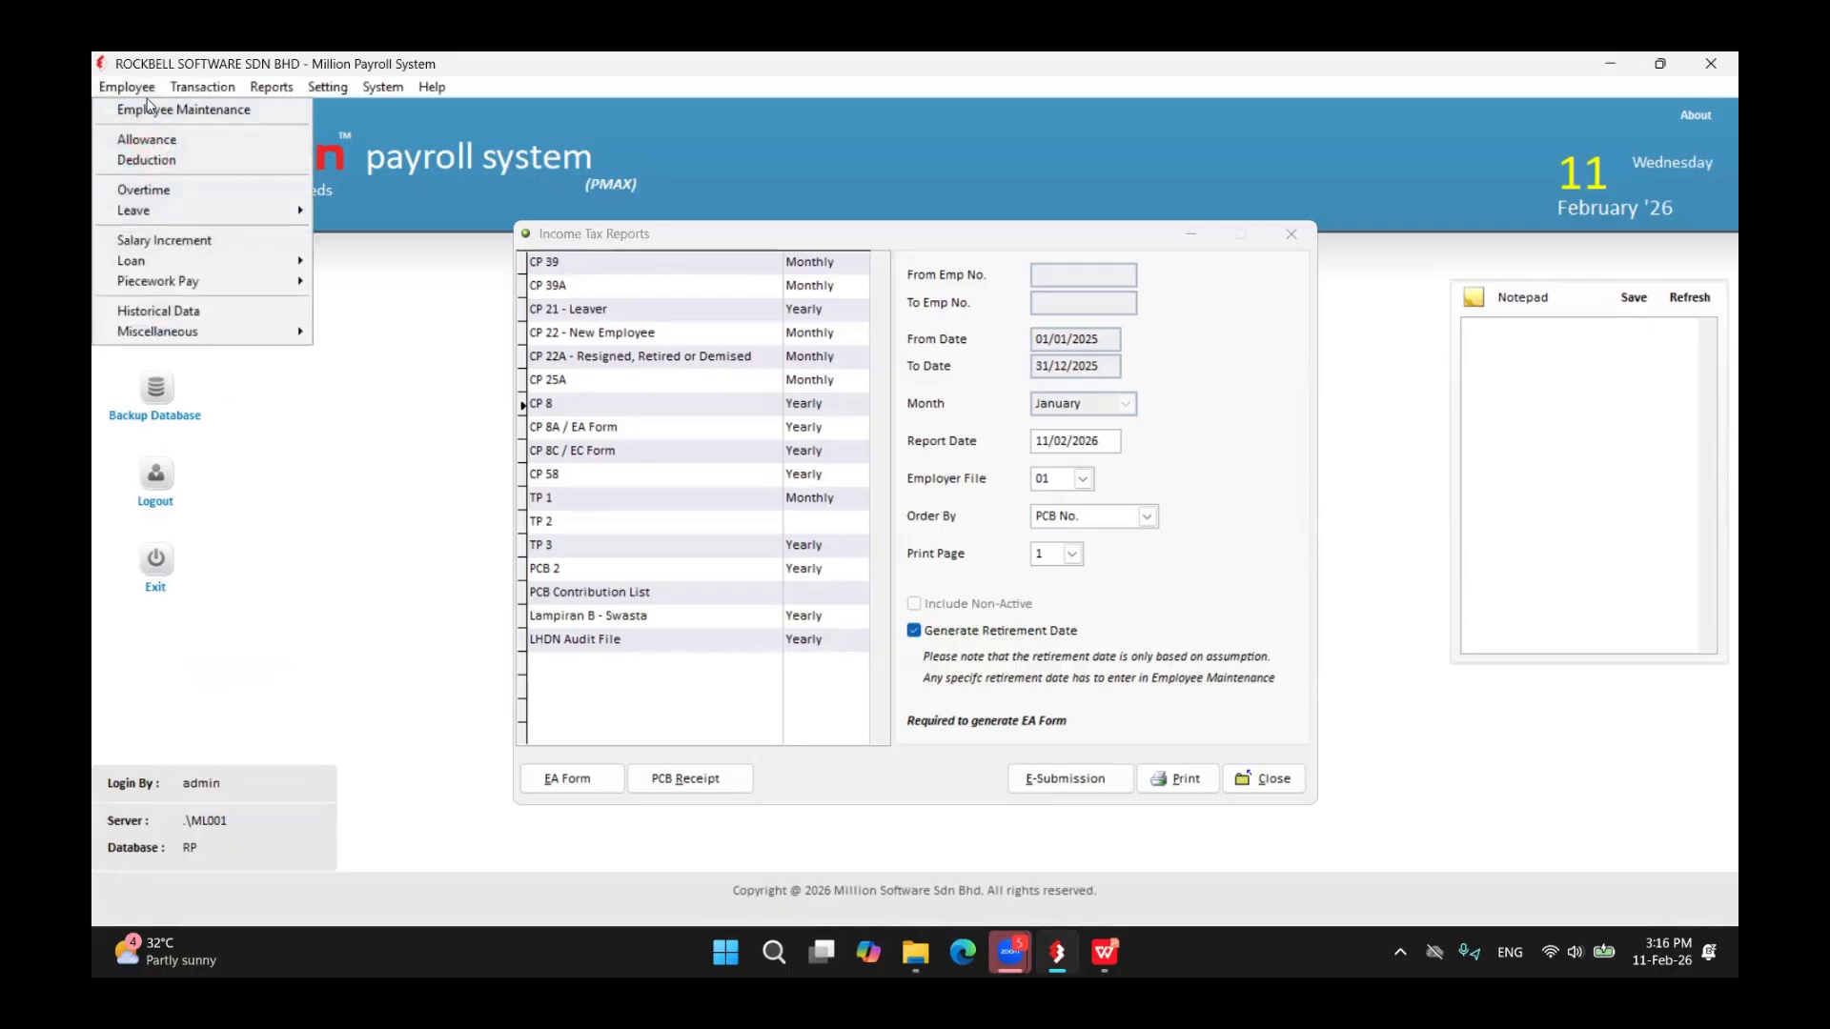
{"action": "left_click", "coordinate": [157, 107]}
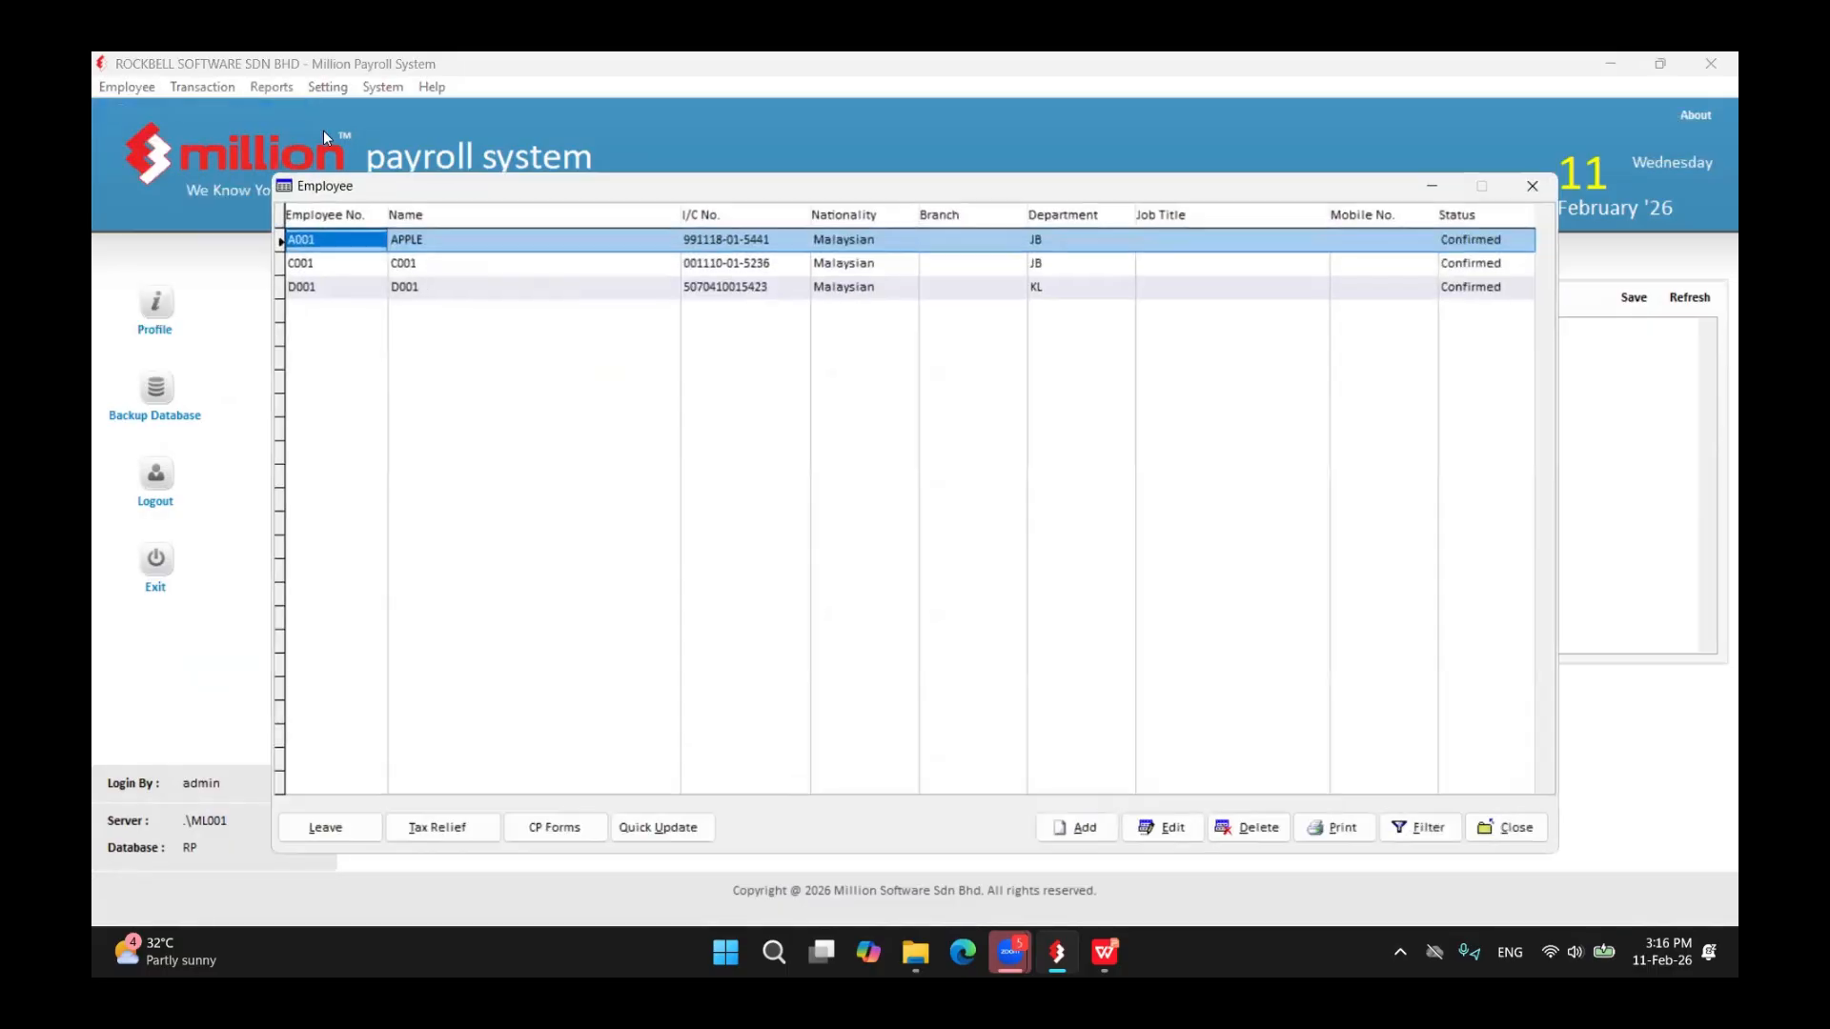
{"action": "left_click", "coordinate": [1161, 827]}
{"action": "left_click", "coordinate": [511, 278]}
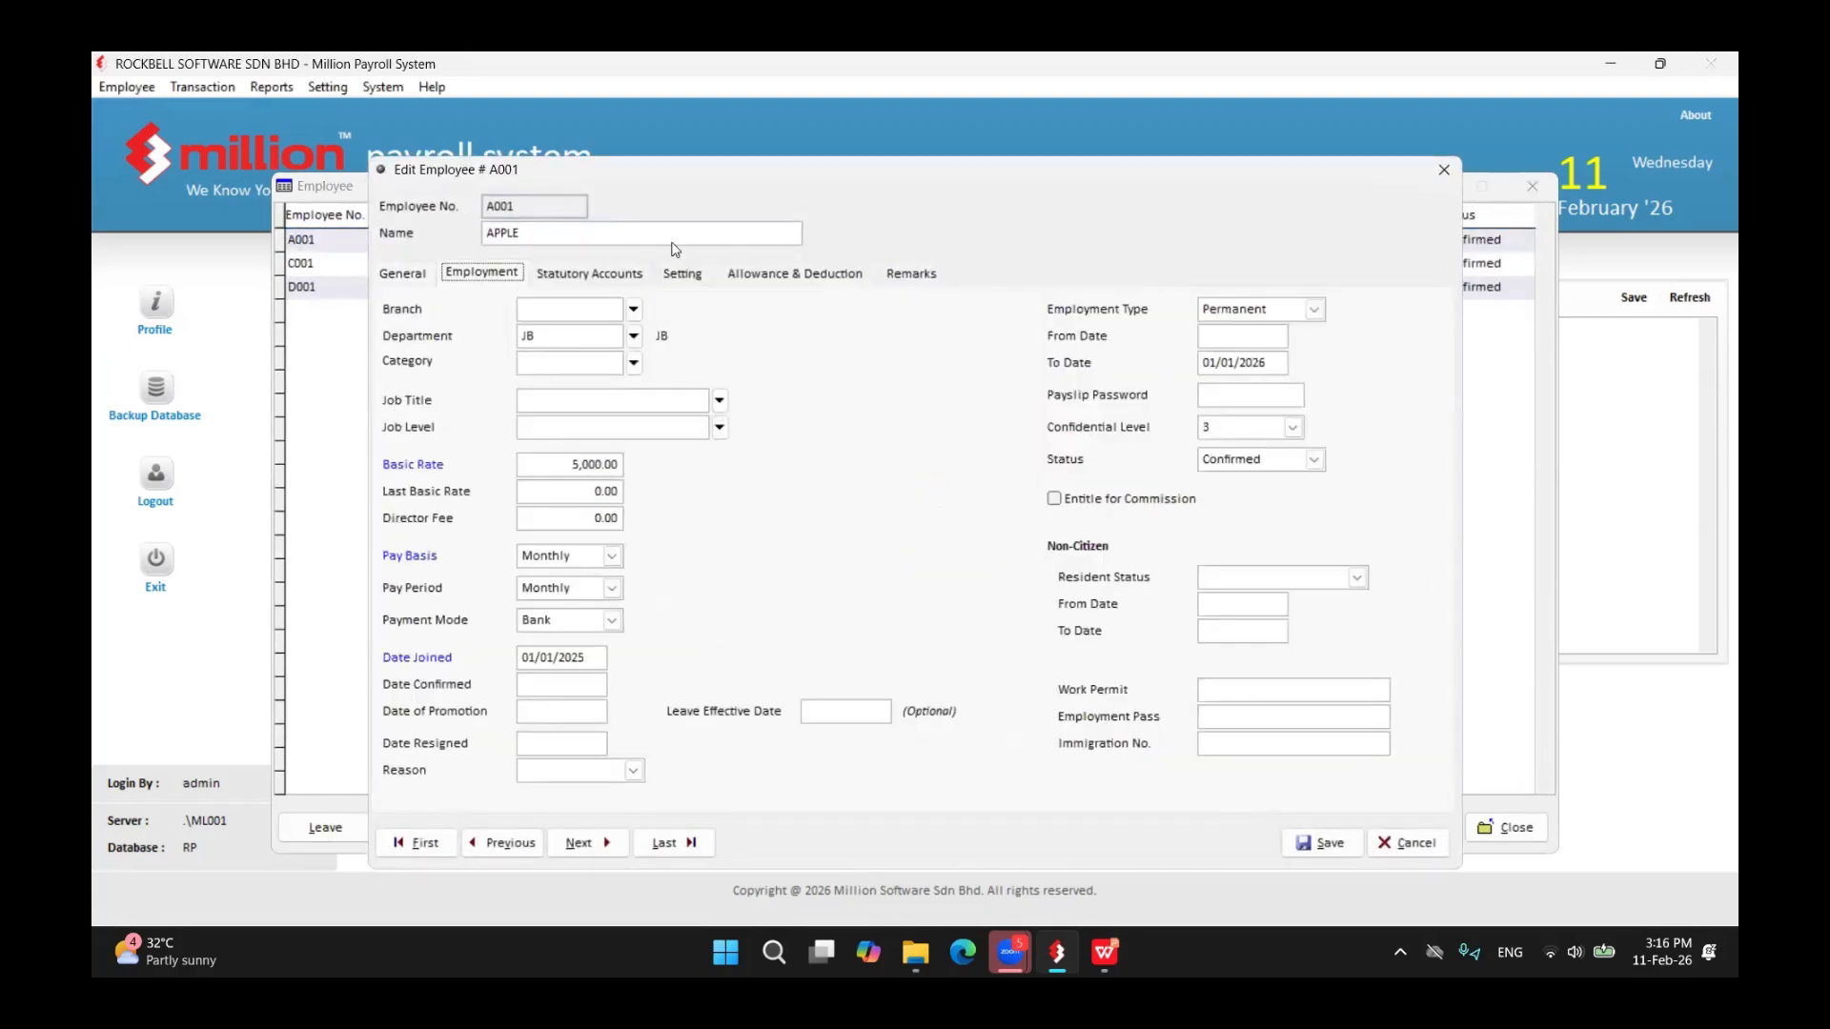
{"action": "left_click_drag", "start_coordinate": [1286, 364], "coordinate": [1184, 359]}
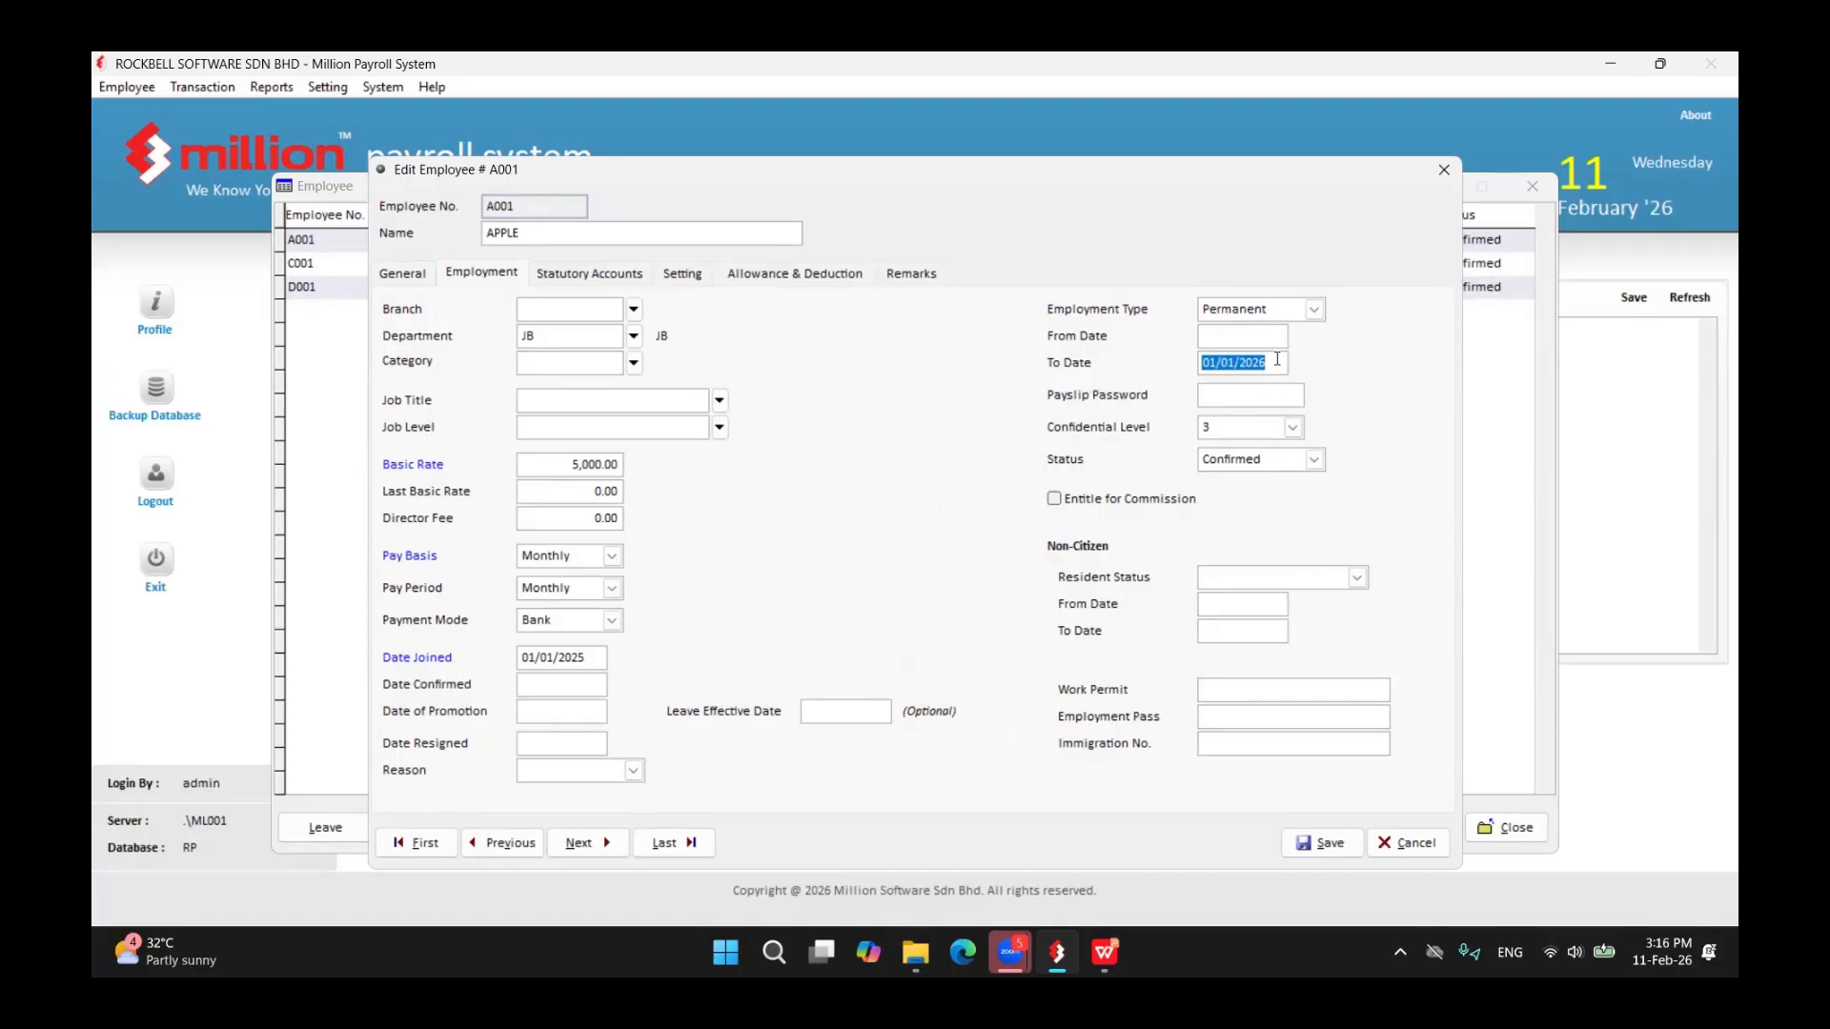
{"action": "left_click_drag", "start_coordinate": [1277, 359], "coordinate": [1197, 362]}
{"action": "key", "text": "Escape"}
{"action": "key", "text": "Escape"}
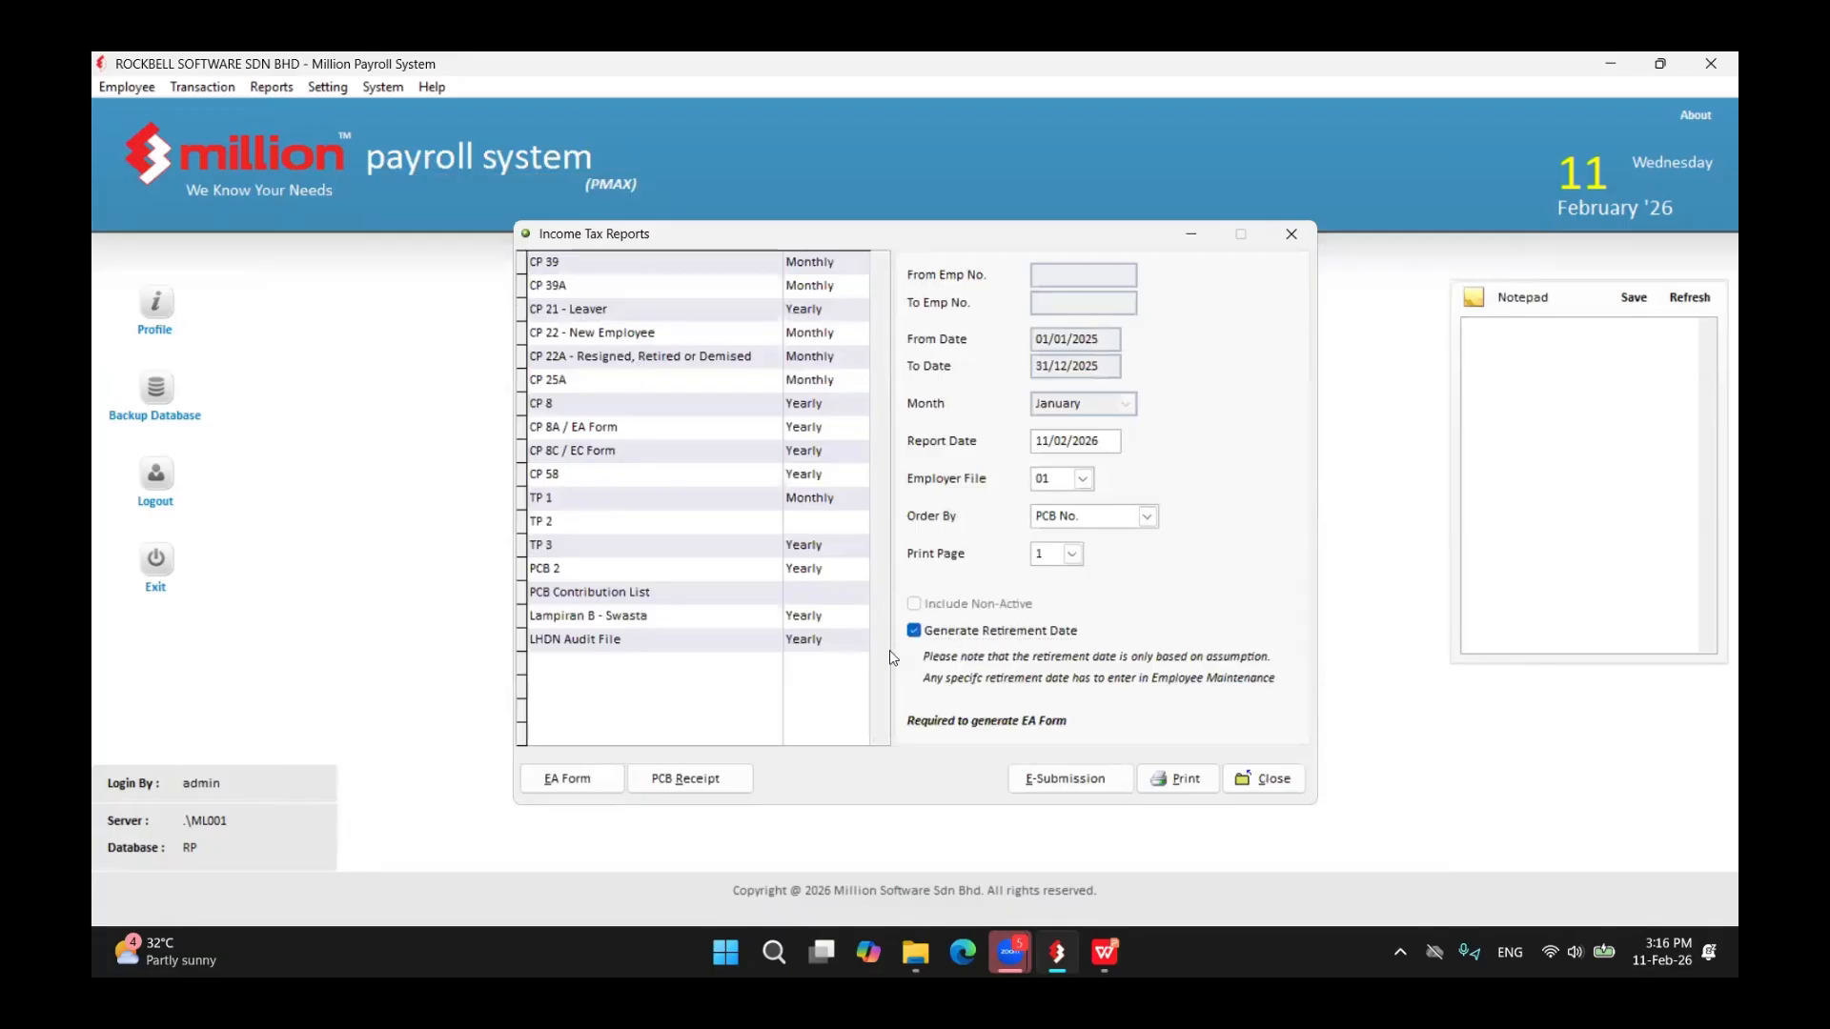
- Generate the CP 8 e-submission as text files in E-Filing (CP8D) format, saved to the desktop folder
{"action": "left_click", "coordinate": [1094, 783]}
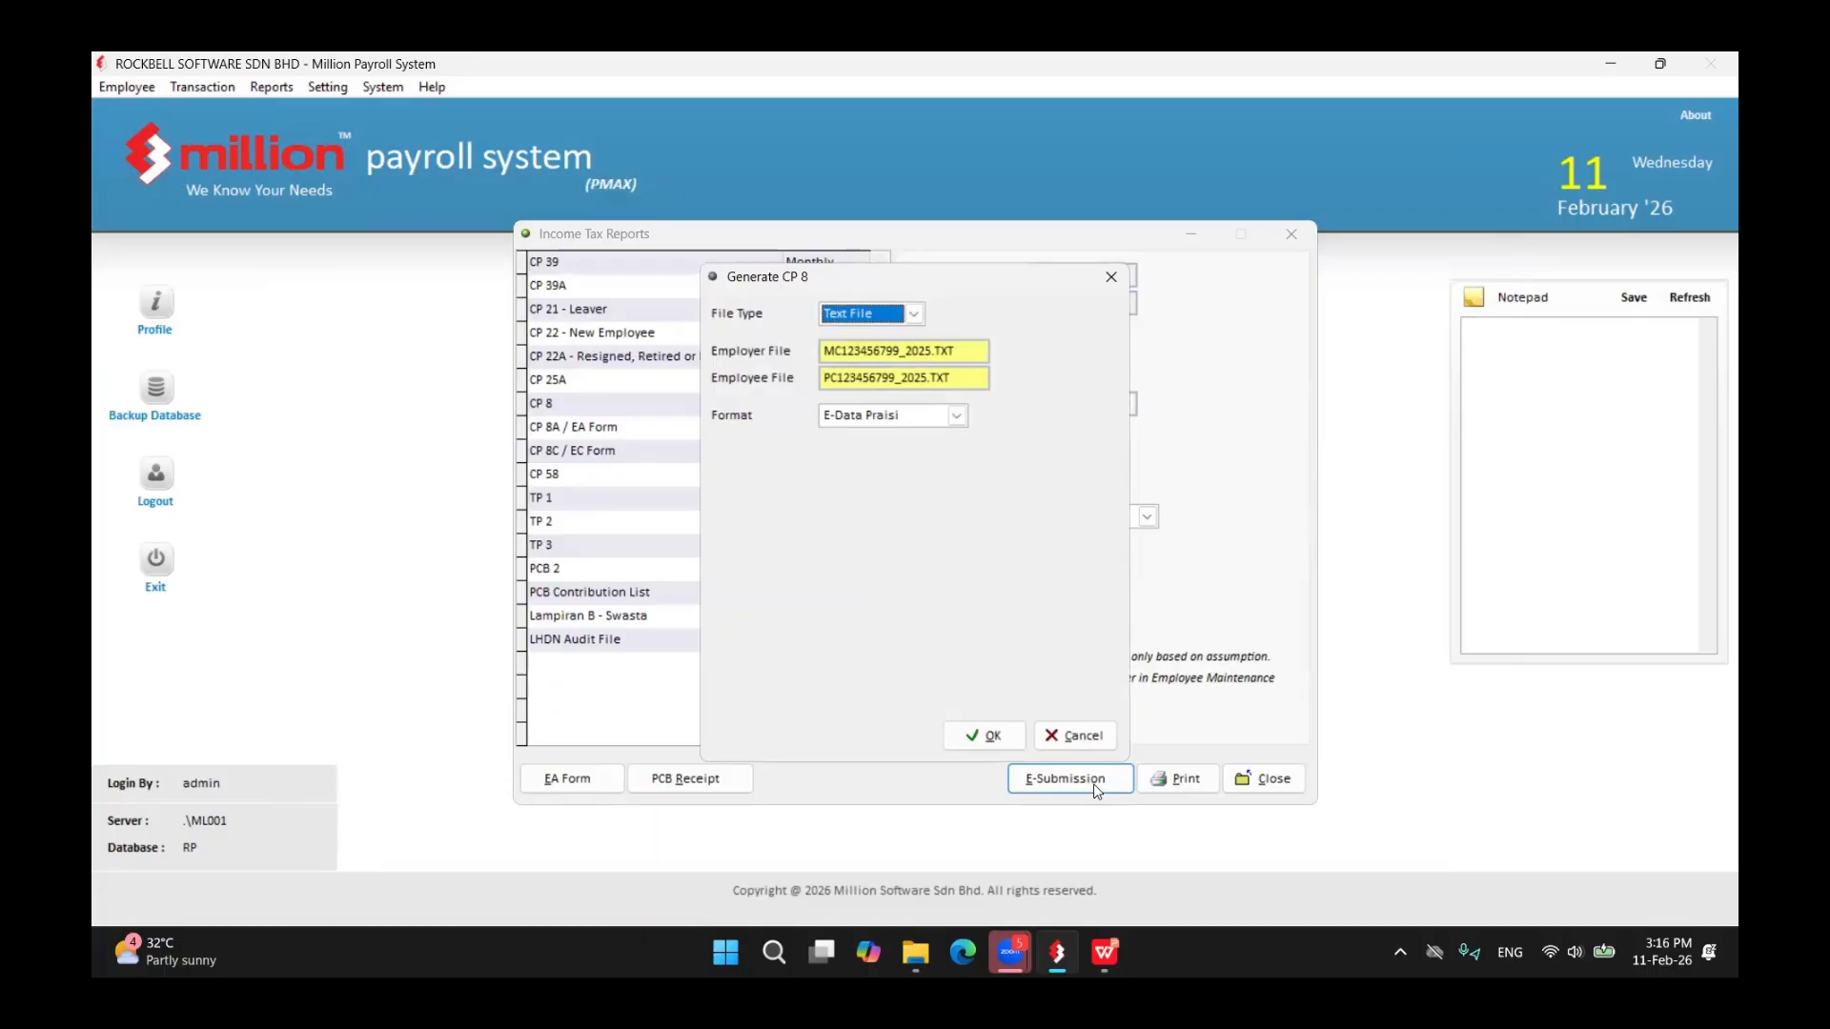
{"action": "left_click", "coordinate": [944, 417]}
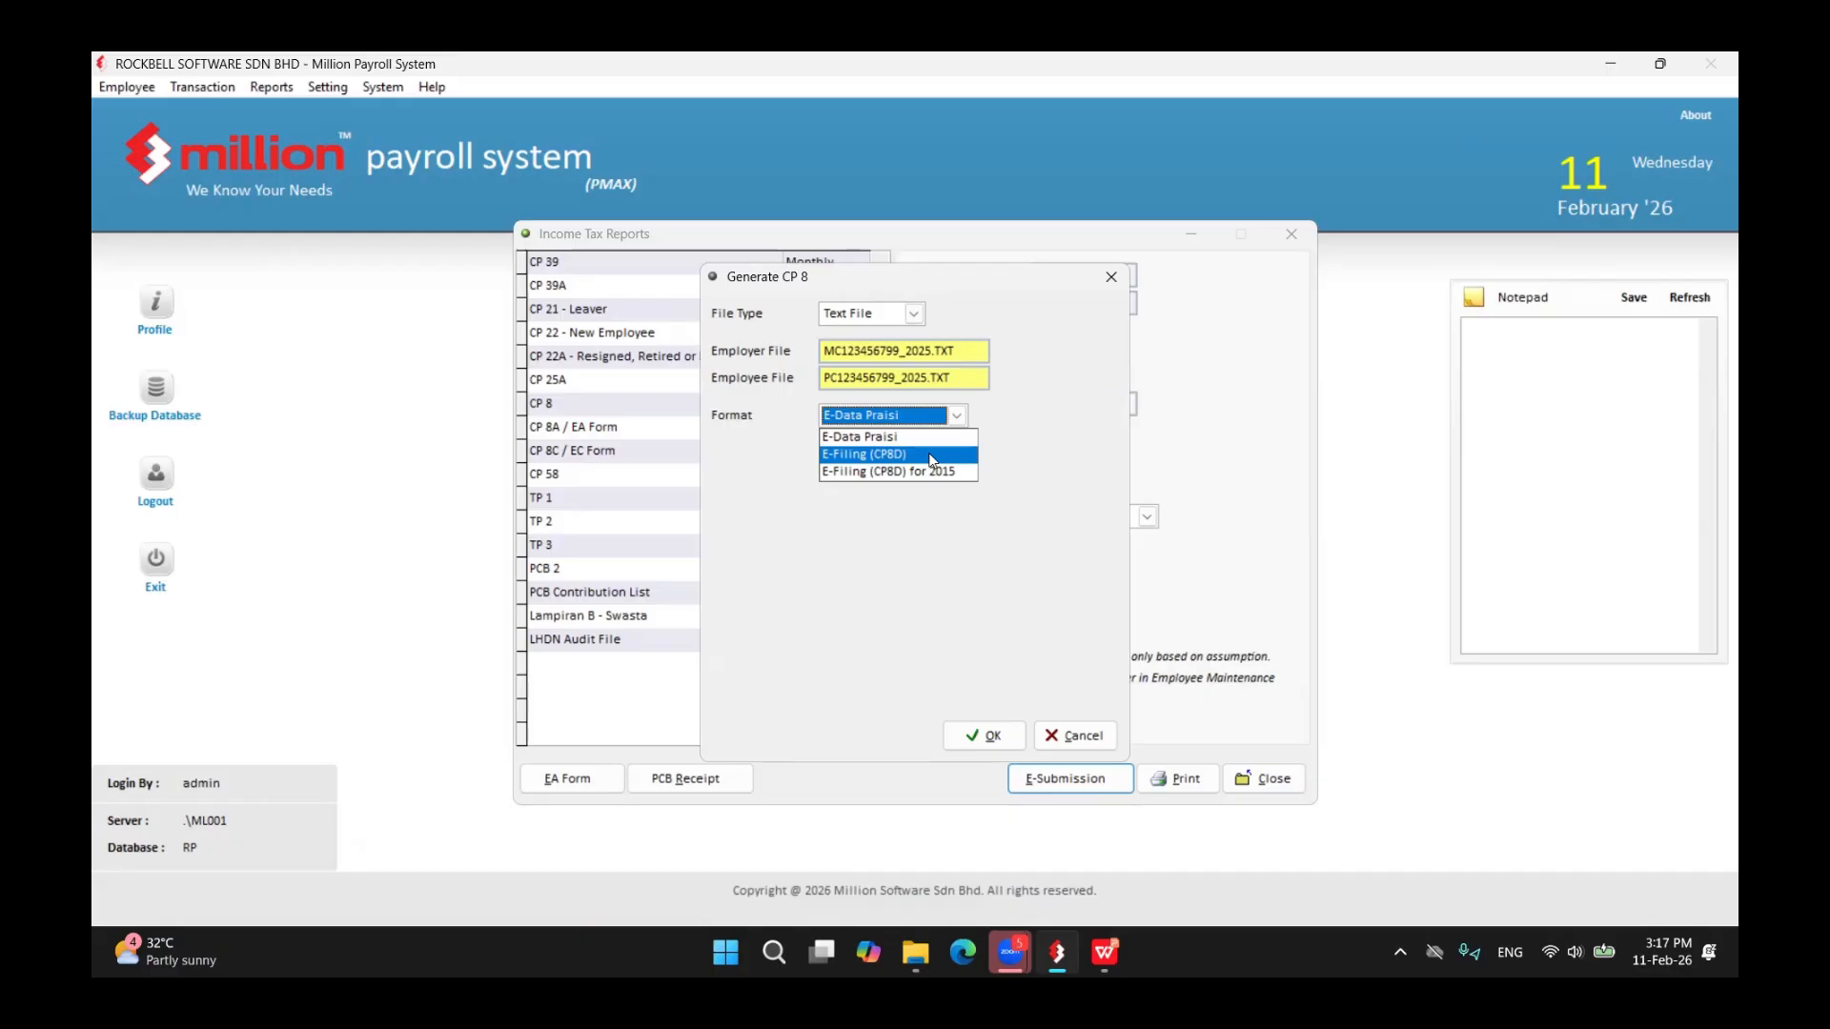
{"action": "left_click", "coordinate": [932, 455]}
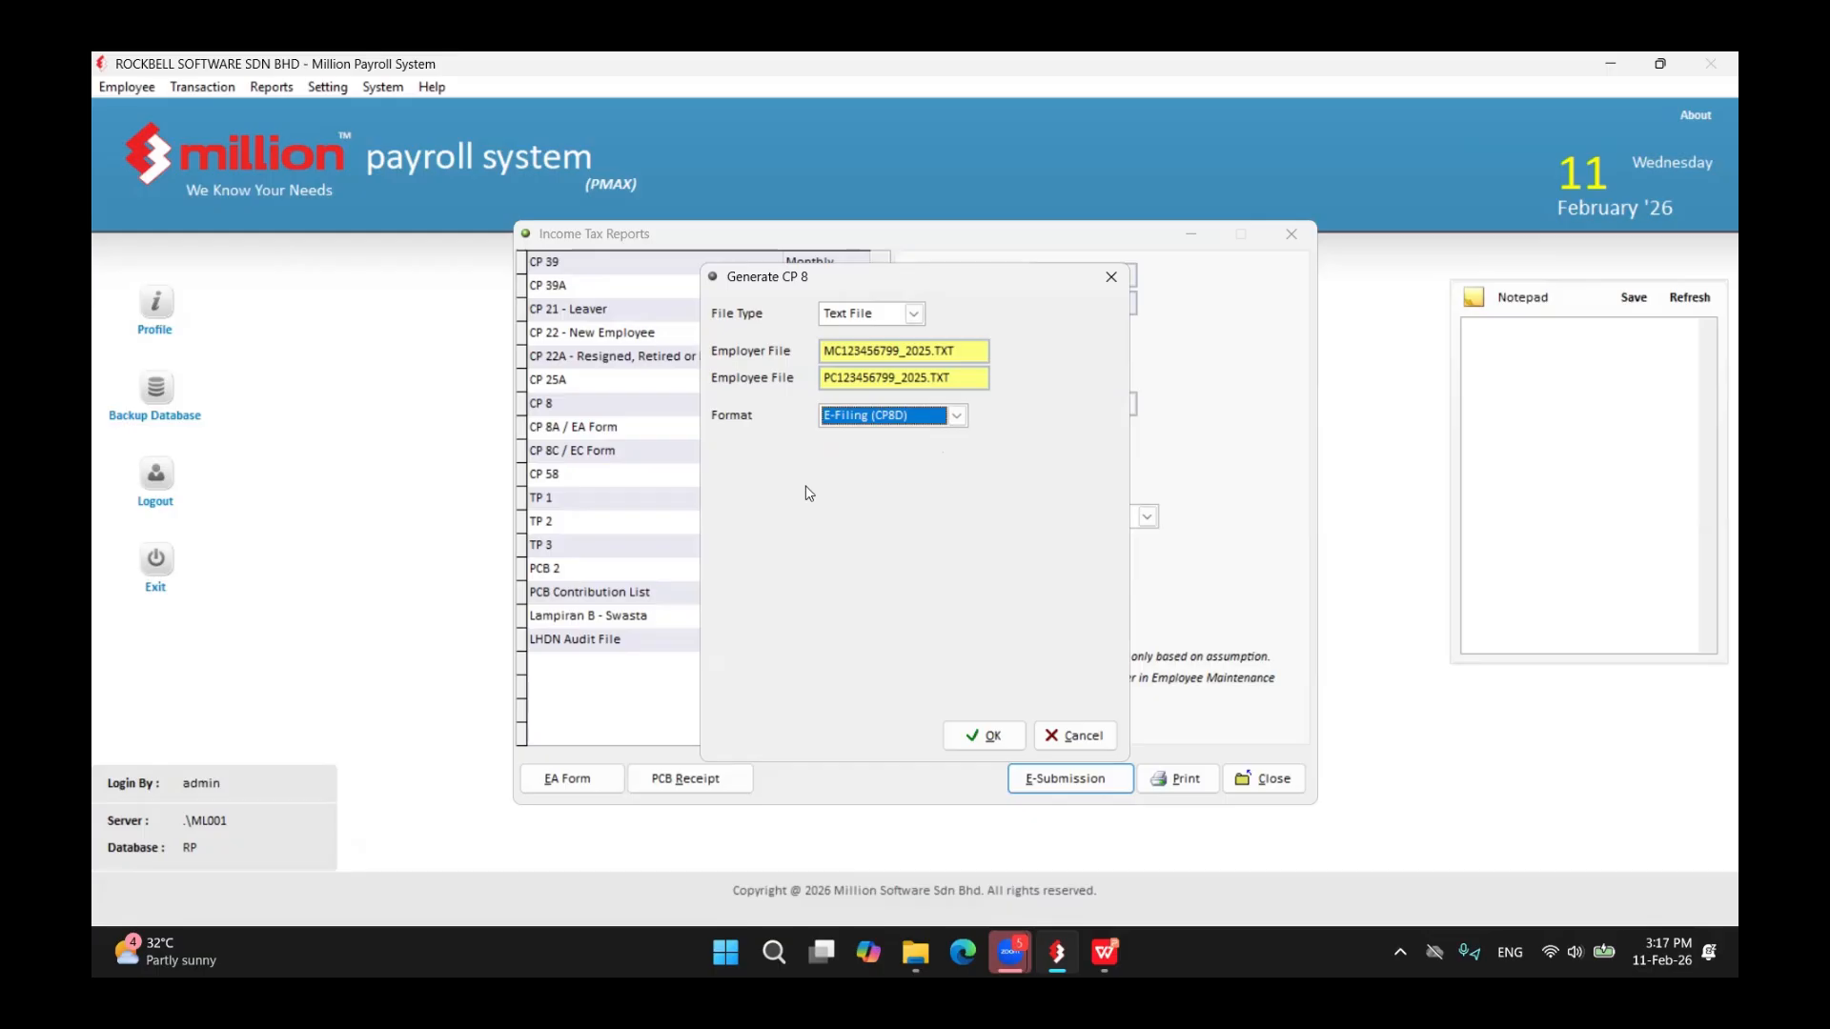
{"action": "left_click", "coordinate": [982, 735]}
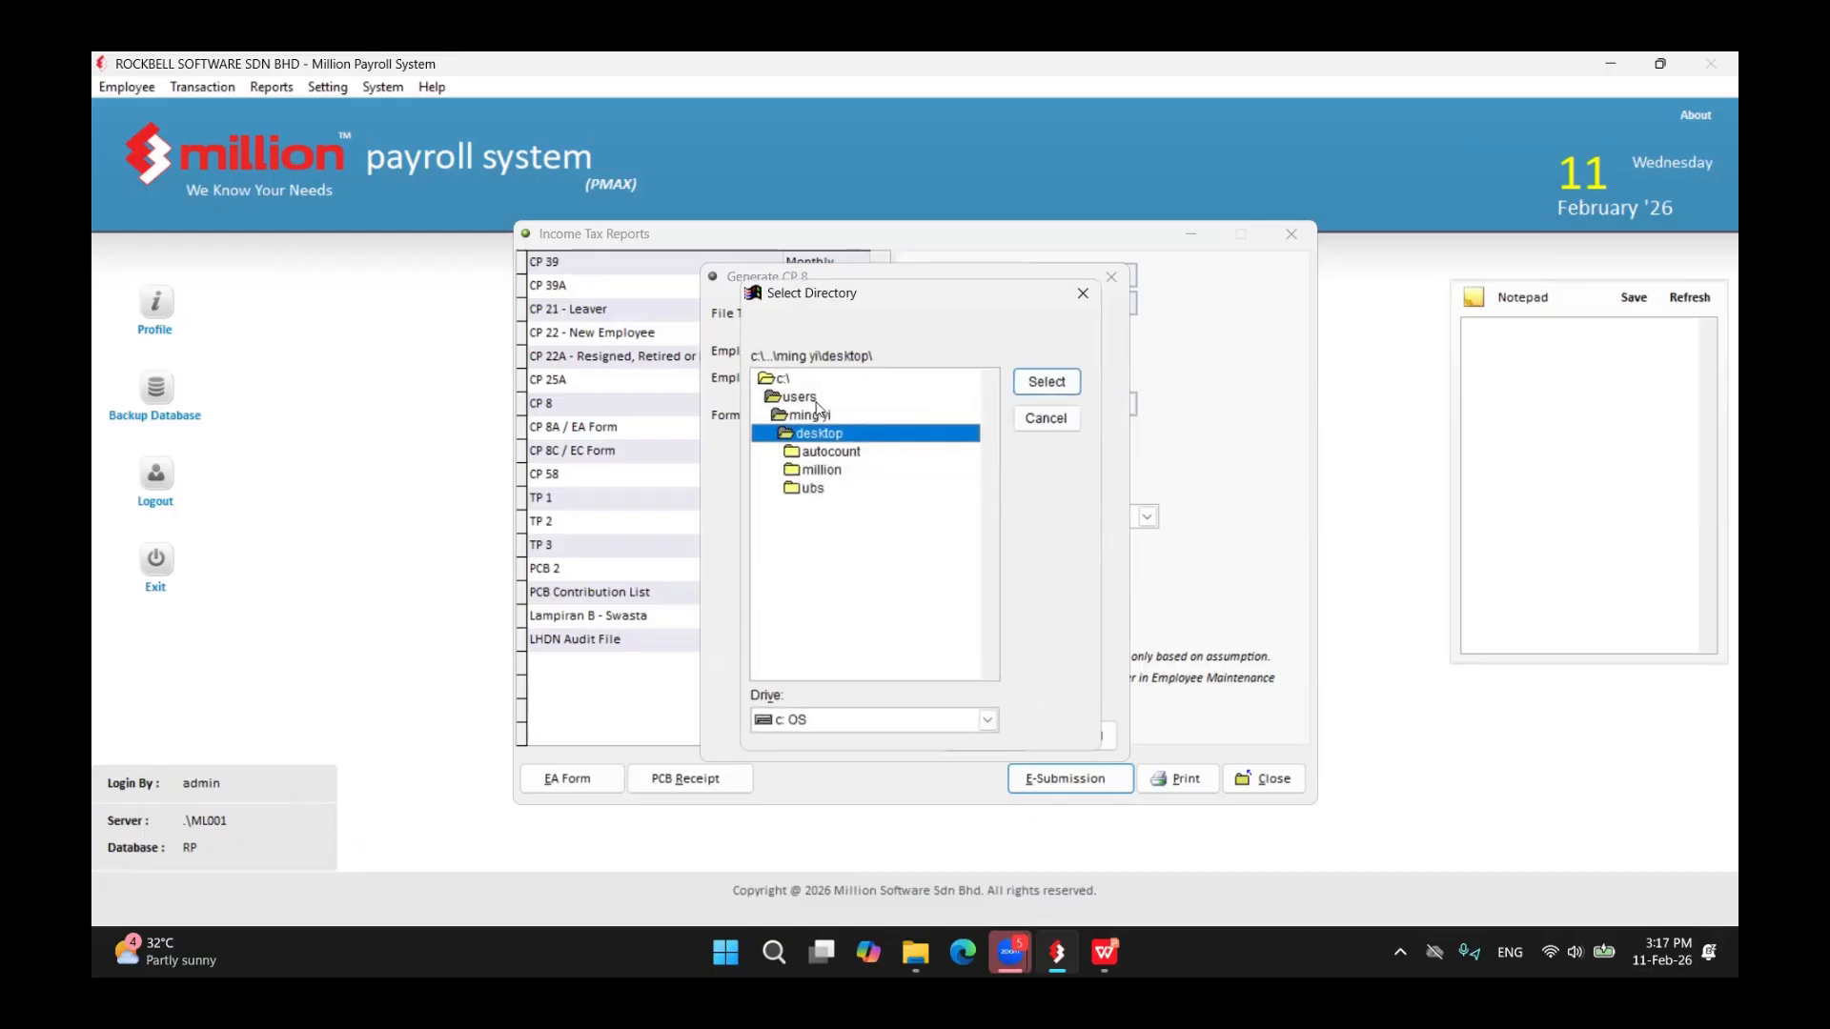
{"action": "left_click", "coordinate": [1049, 382]}
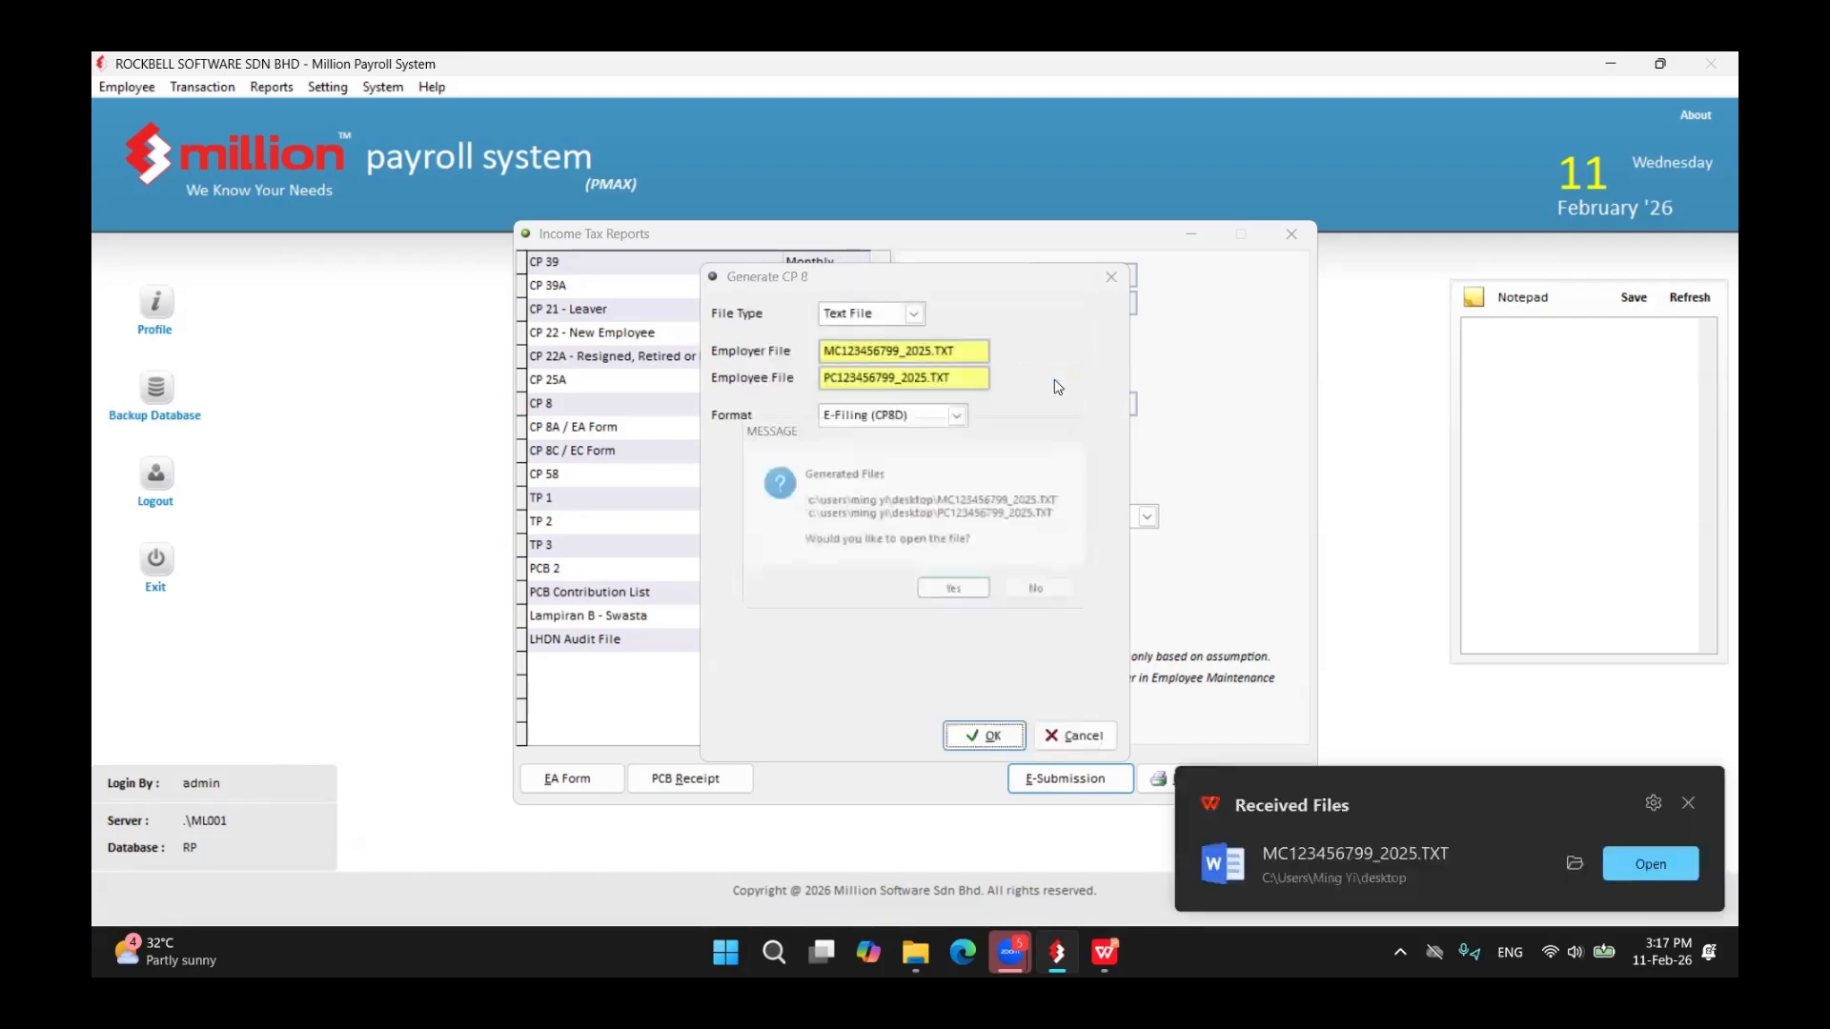
- Open the generated employer and employee text files, maximise Notepad, and inspect the contents of both
{"action": "left_click", "coordinate": [964, 591]}
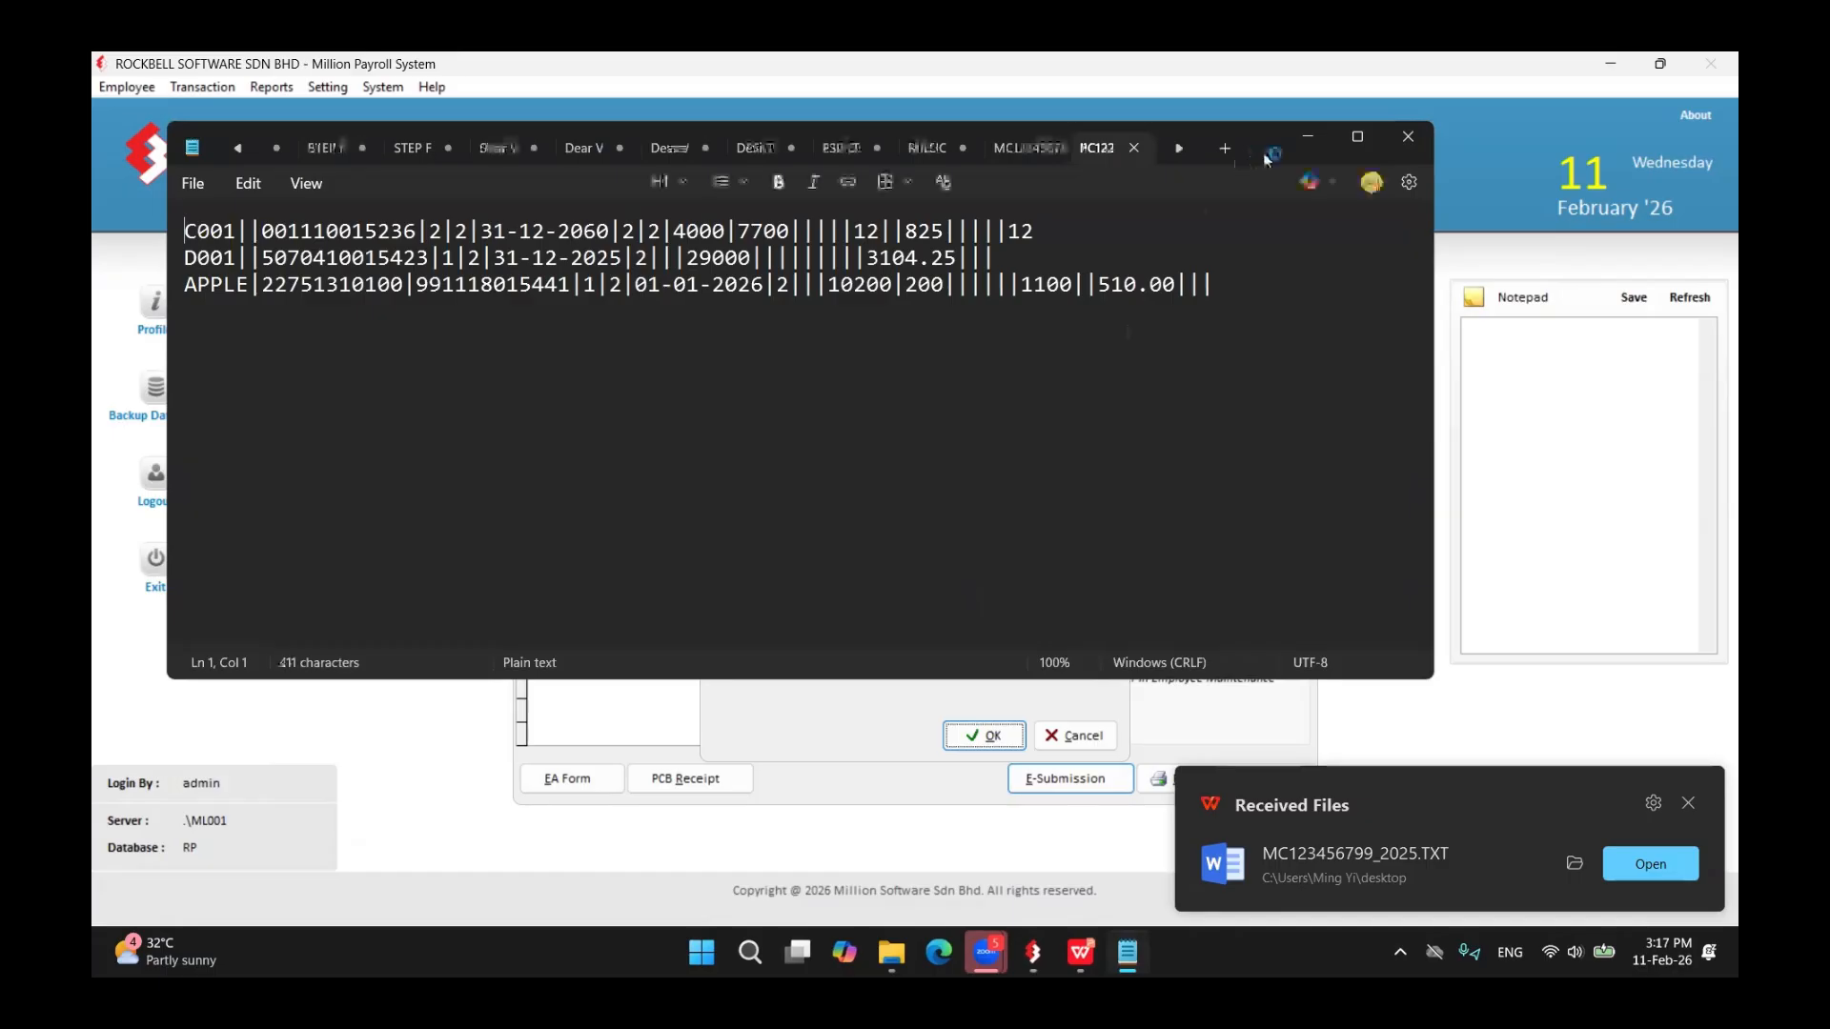
{"action": "double_click", "coordinate": [1265, 153]}
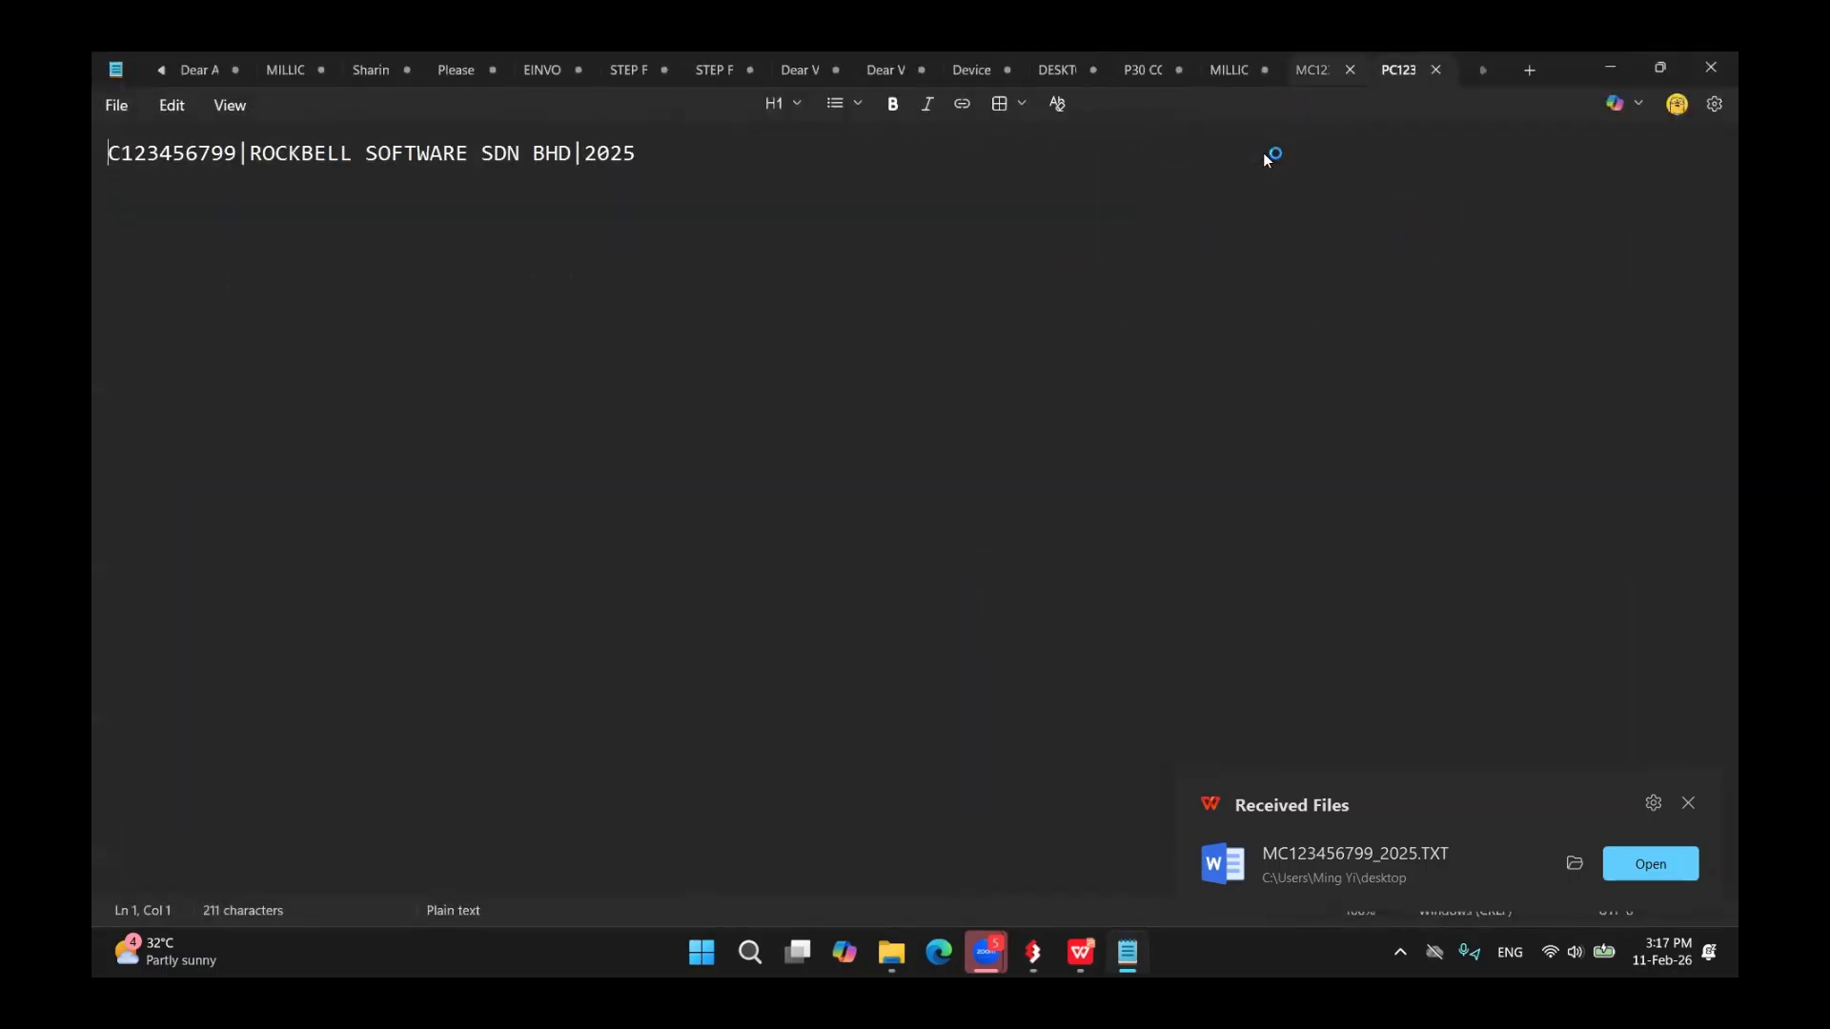
{"action": "left_click", "coordinate": [1405, 71]}
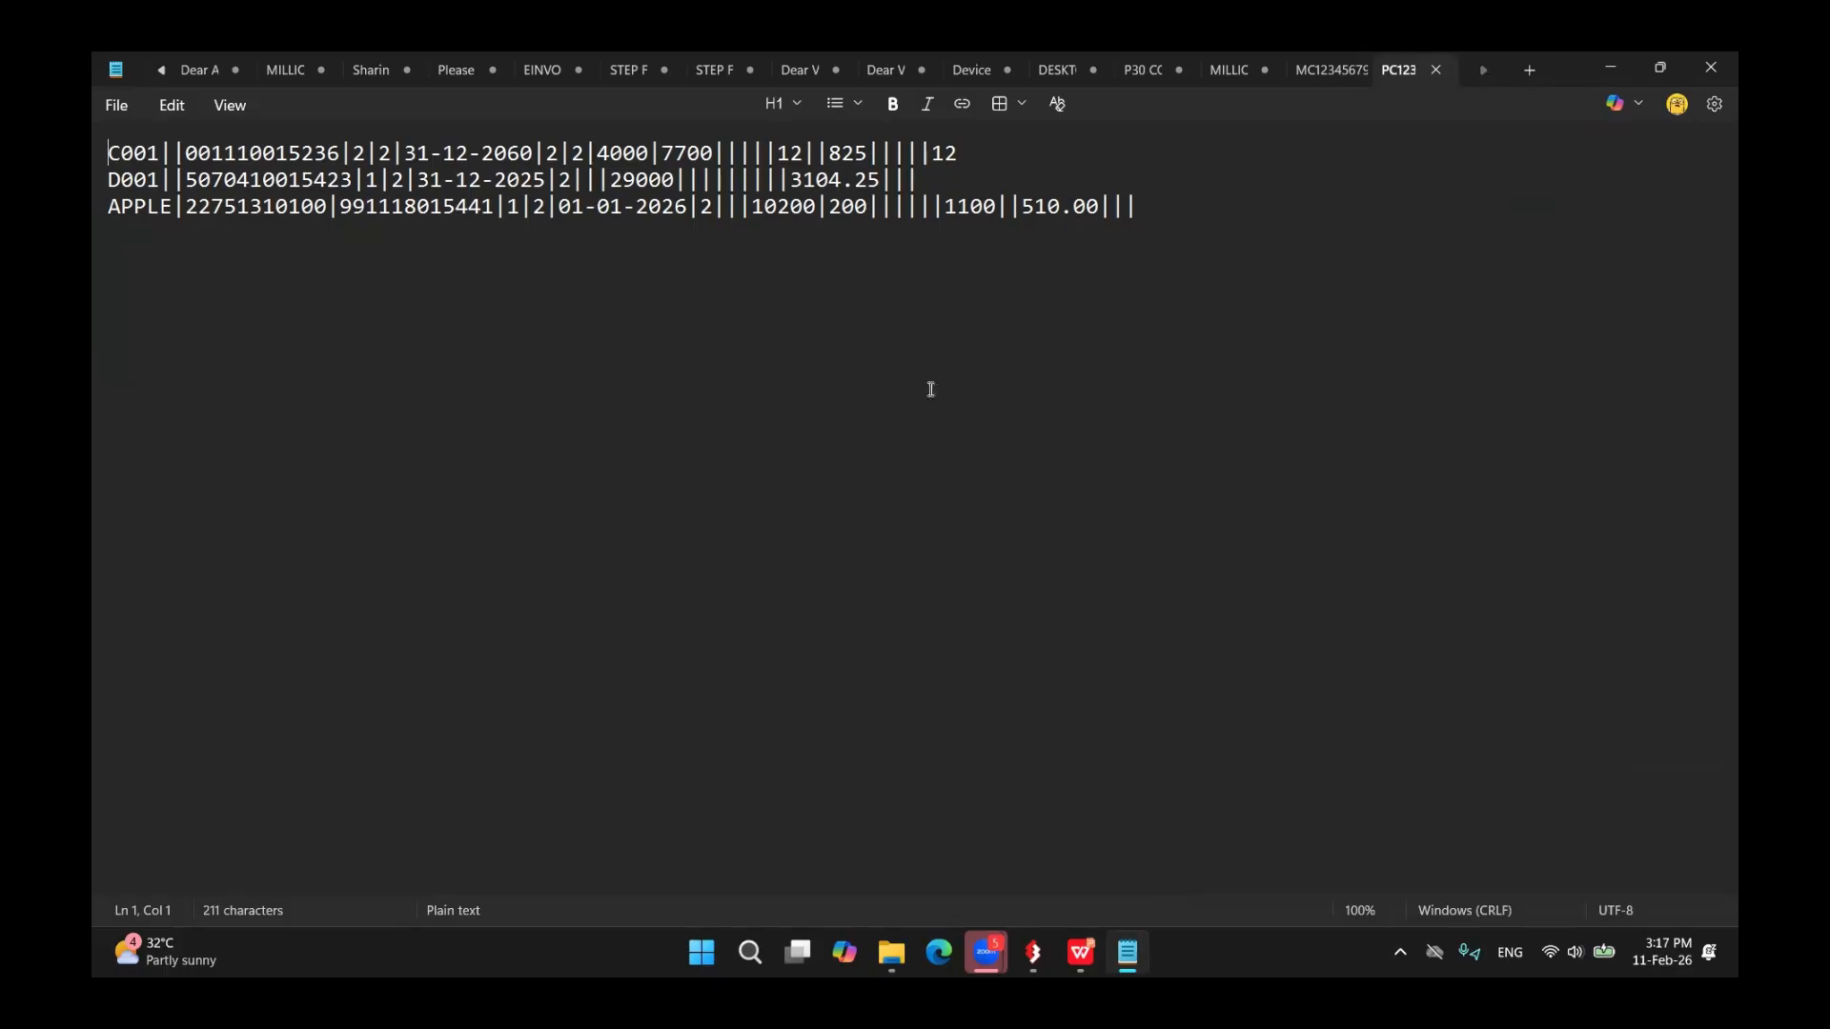
- Switch to the WPS Office presentation and look through the slides following slide 17
{"action": "left_click", "coordinate": [1081, 952]}
{"action": "scroll", "coordinate": [242, 598], "scroll_direction": "down", "scroll_amount": 3}
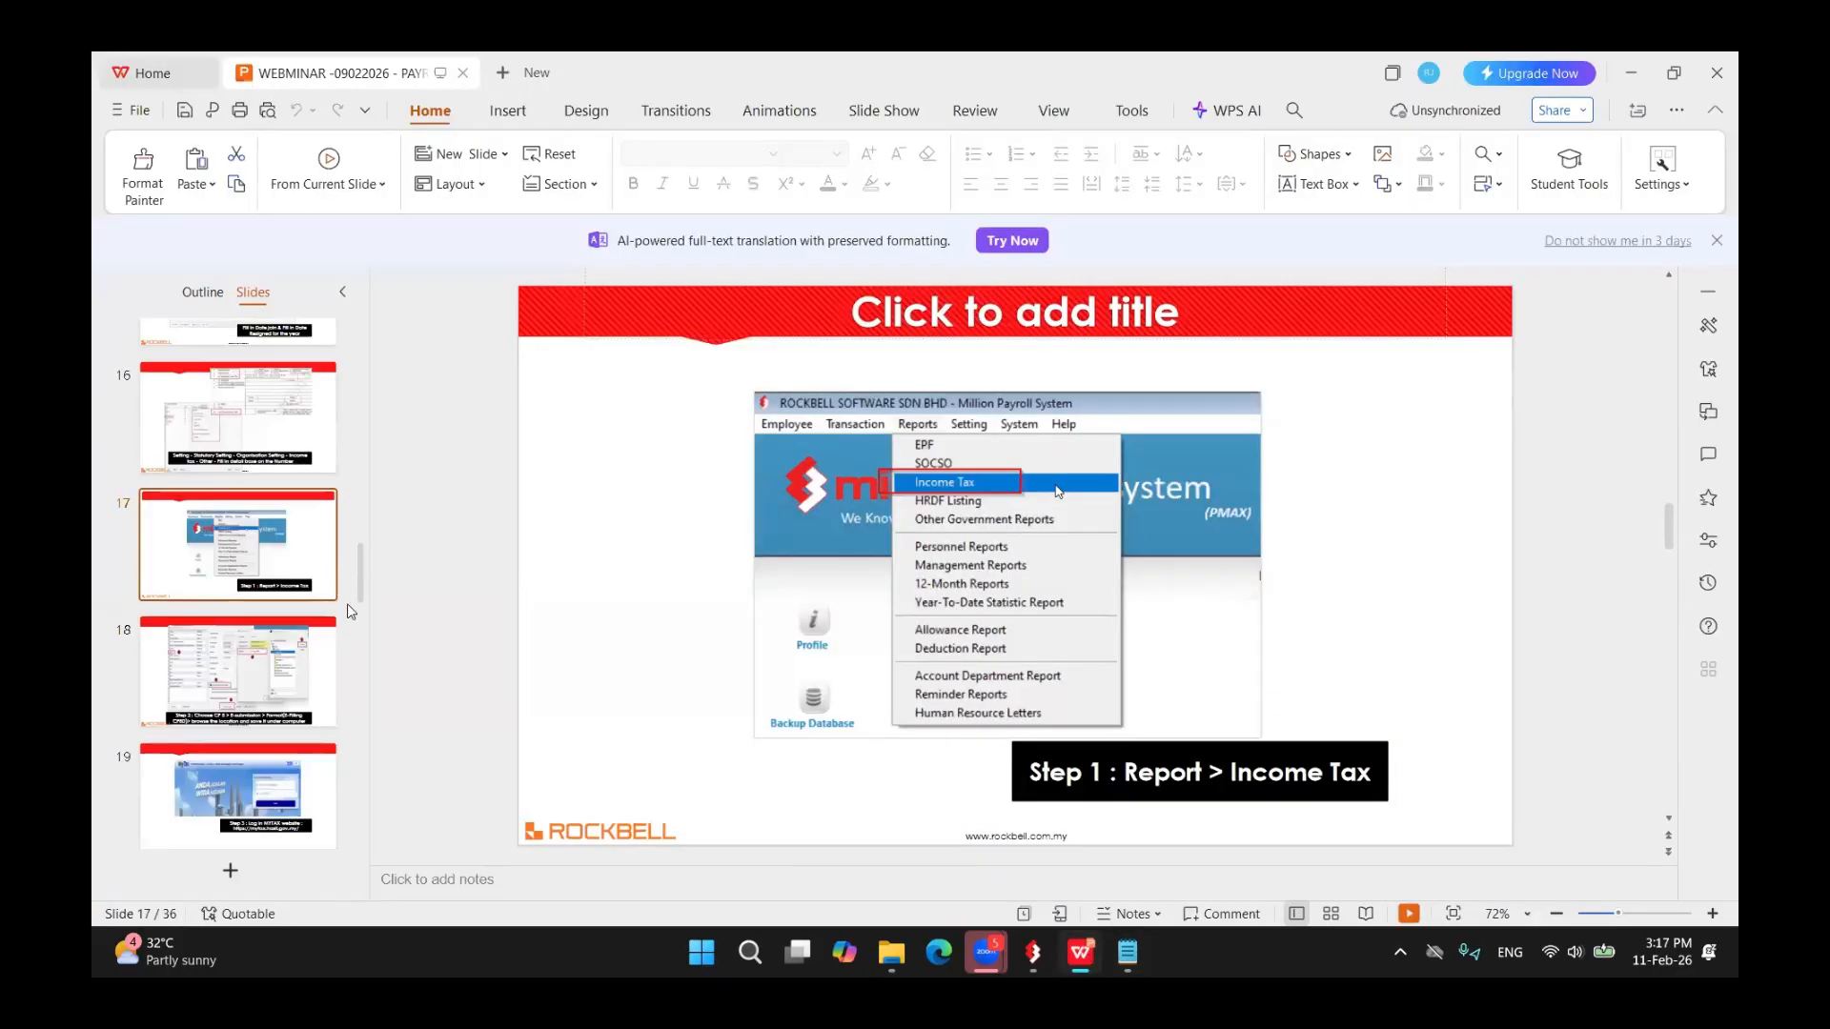